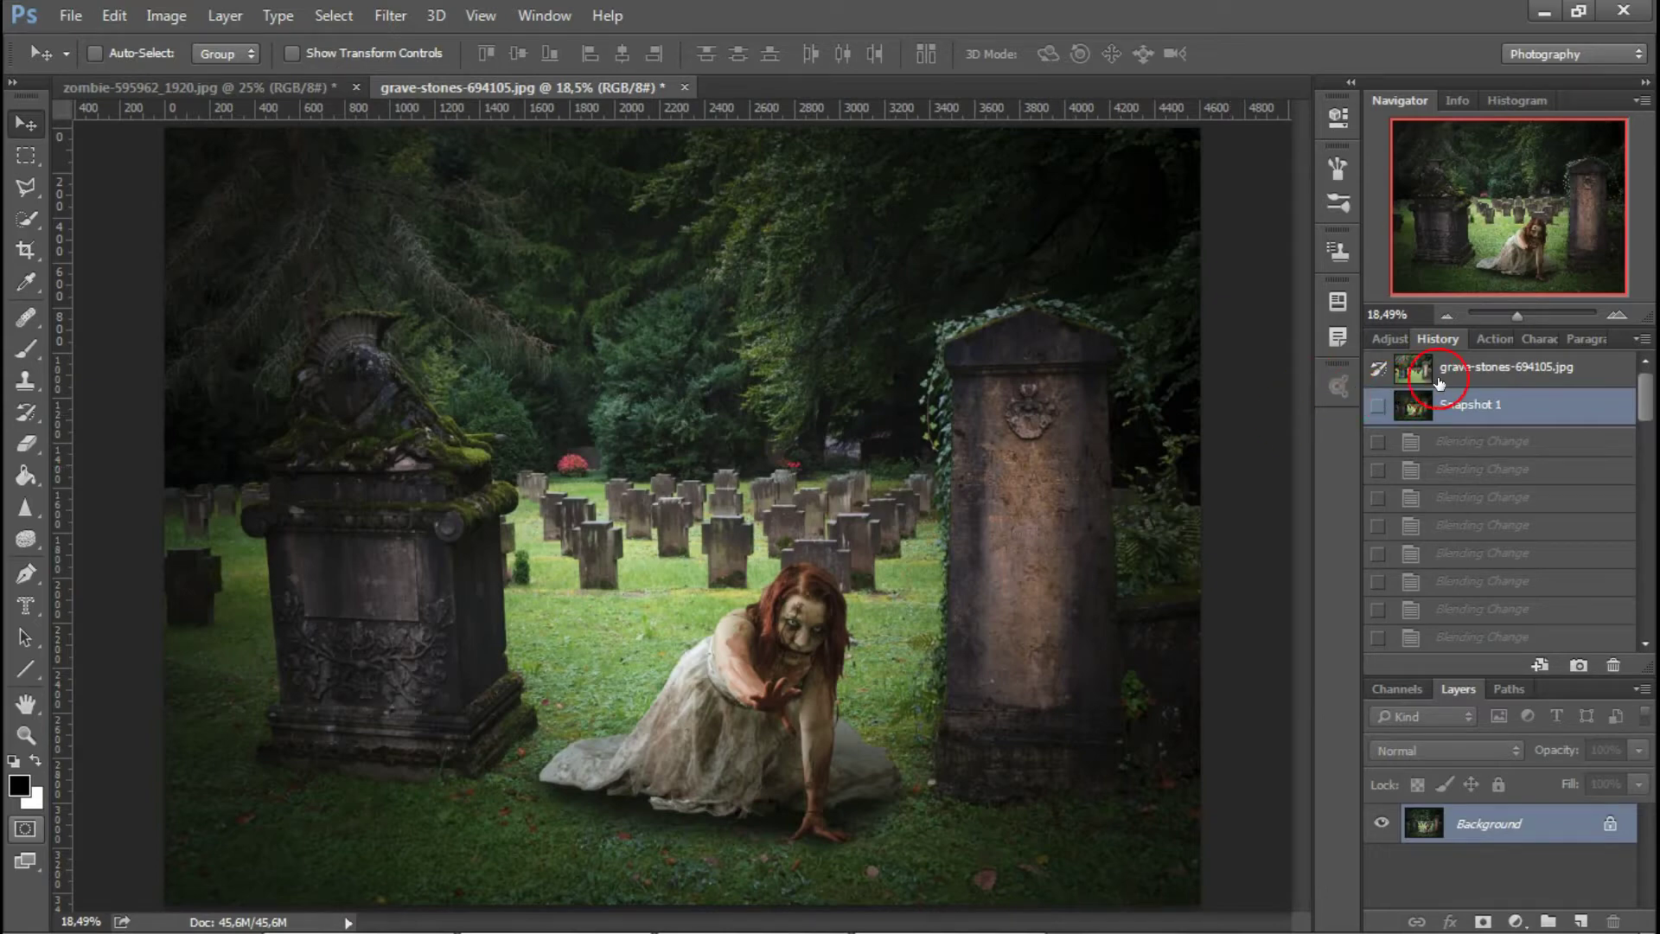
- Compare the original and finished graveyard versions in History, then bring up zombie-595962_1920.jpg
click(1481, 379)
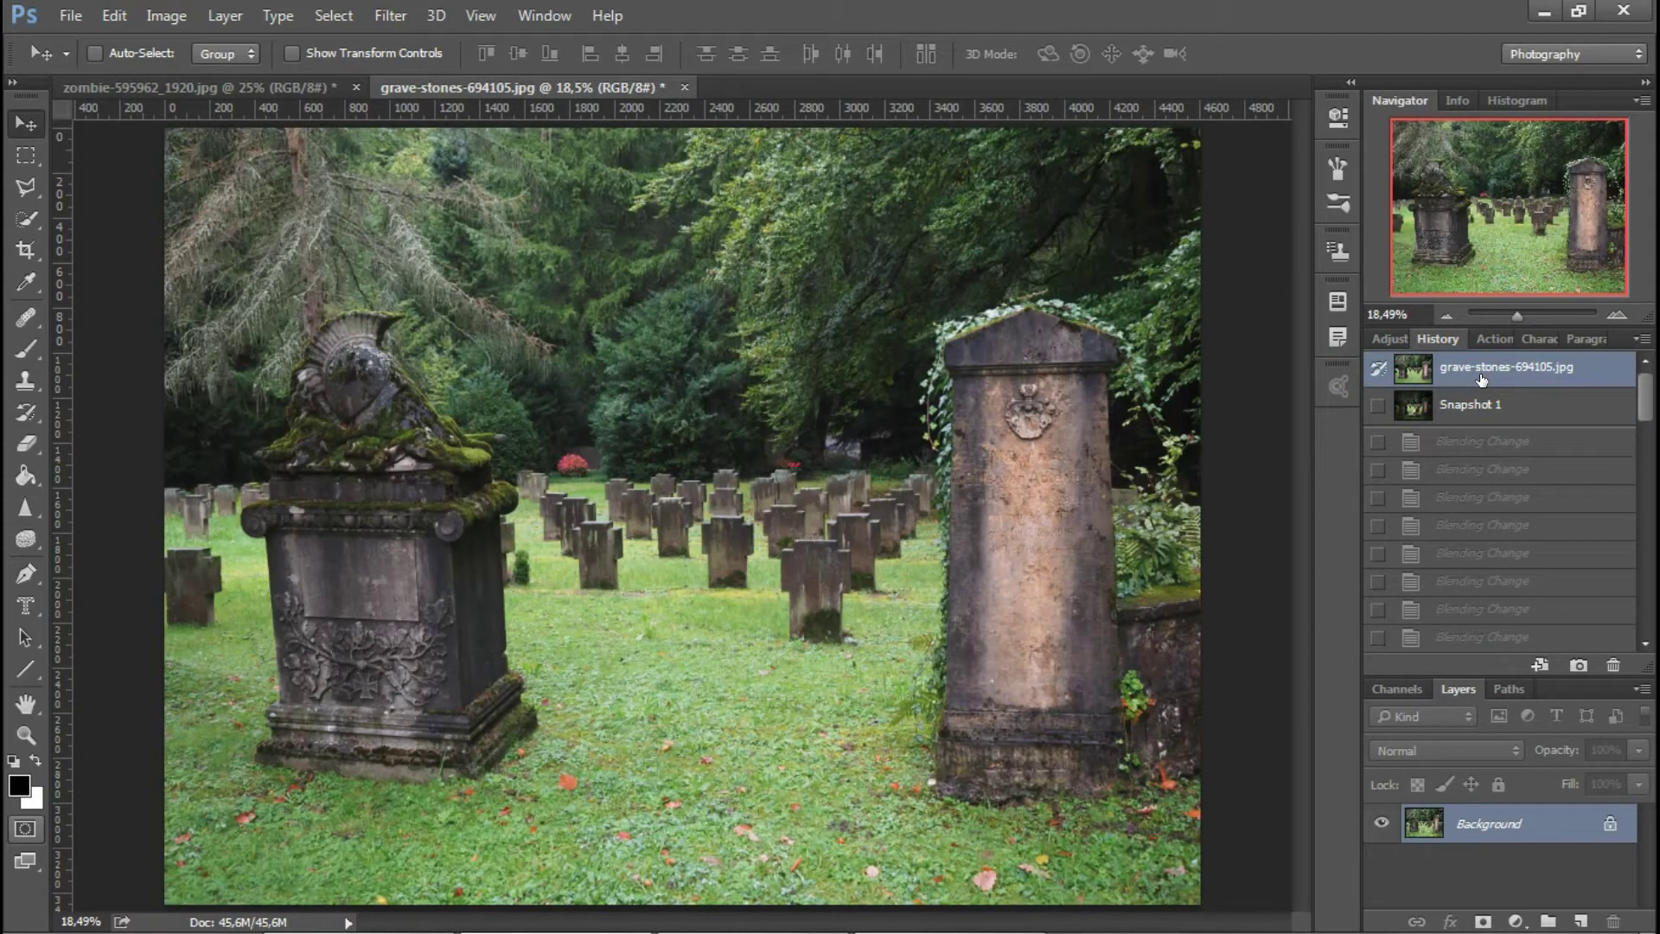
click(1481, 406)
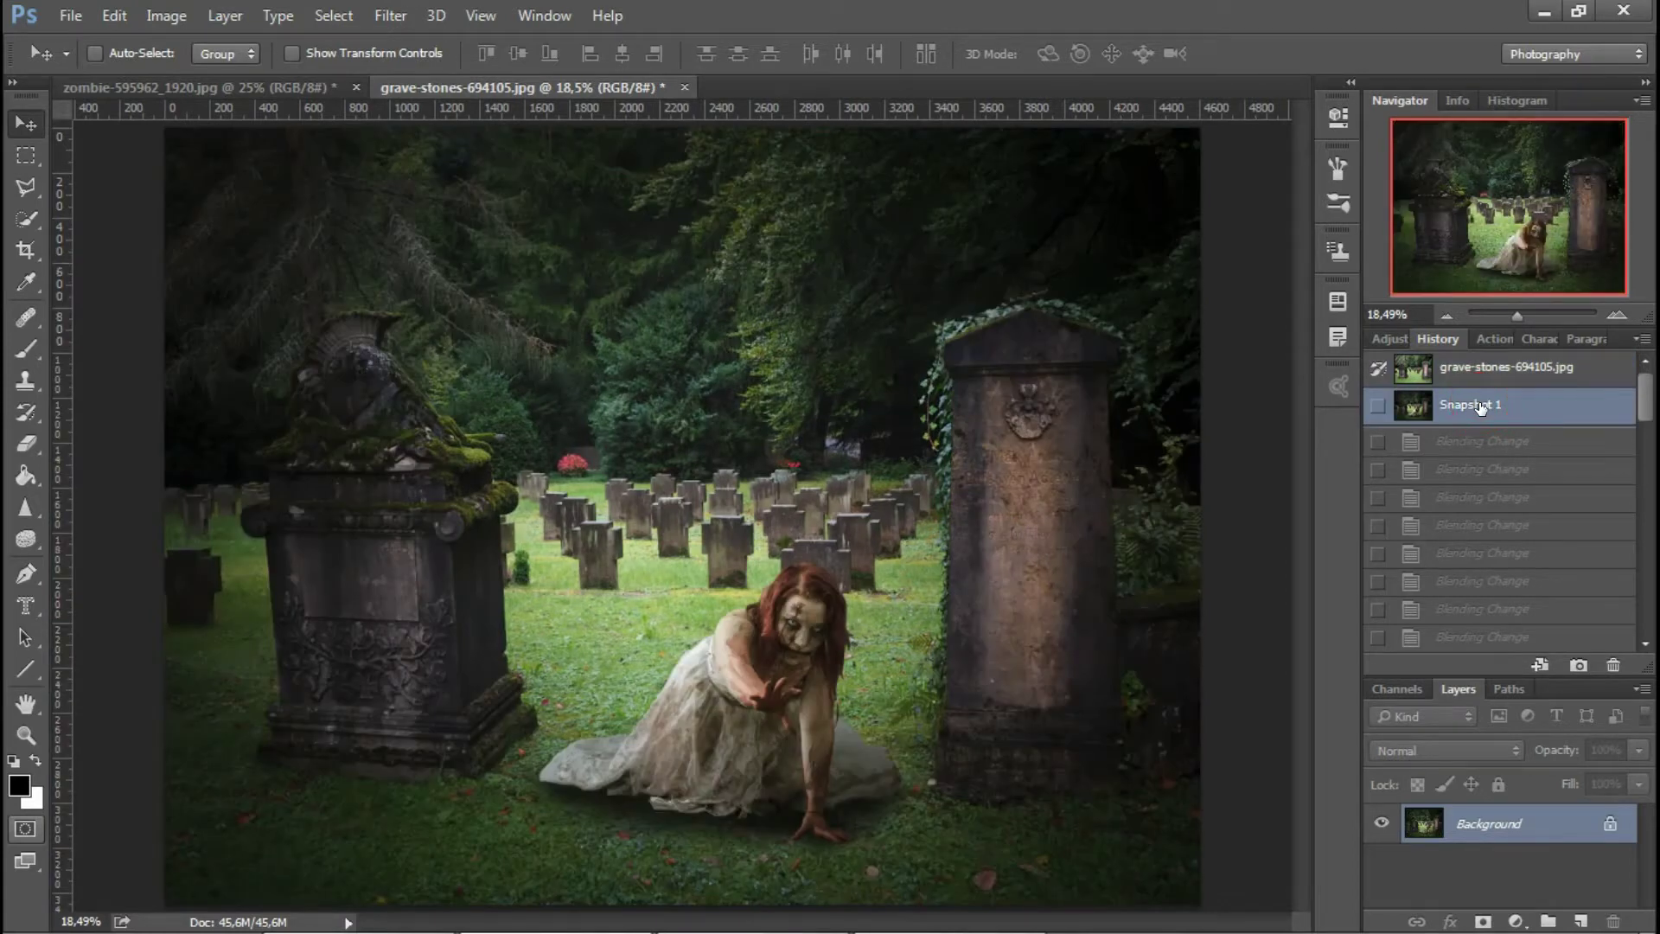
click(1481, 370)
click(1491, 406)
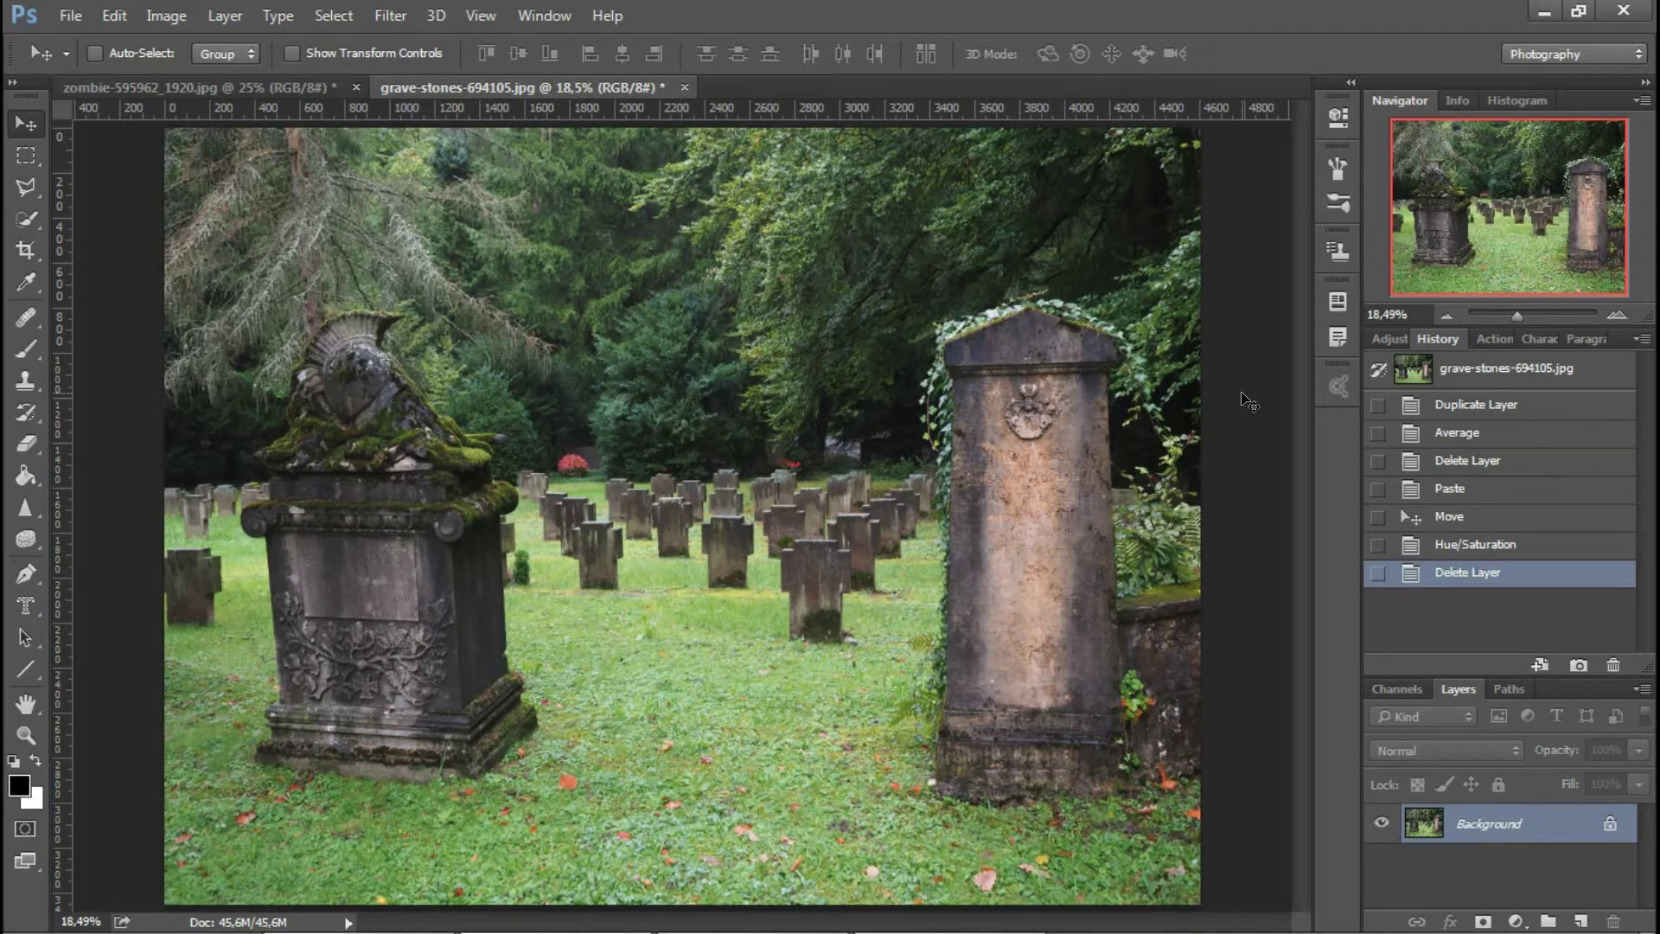
click(278, 86)
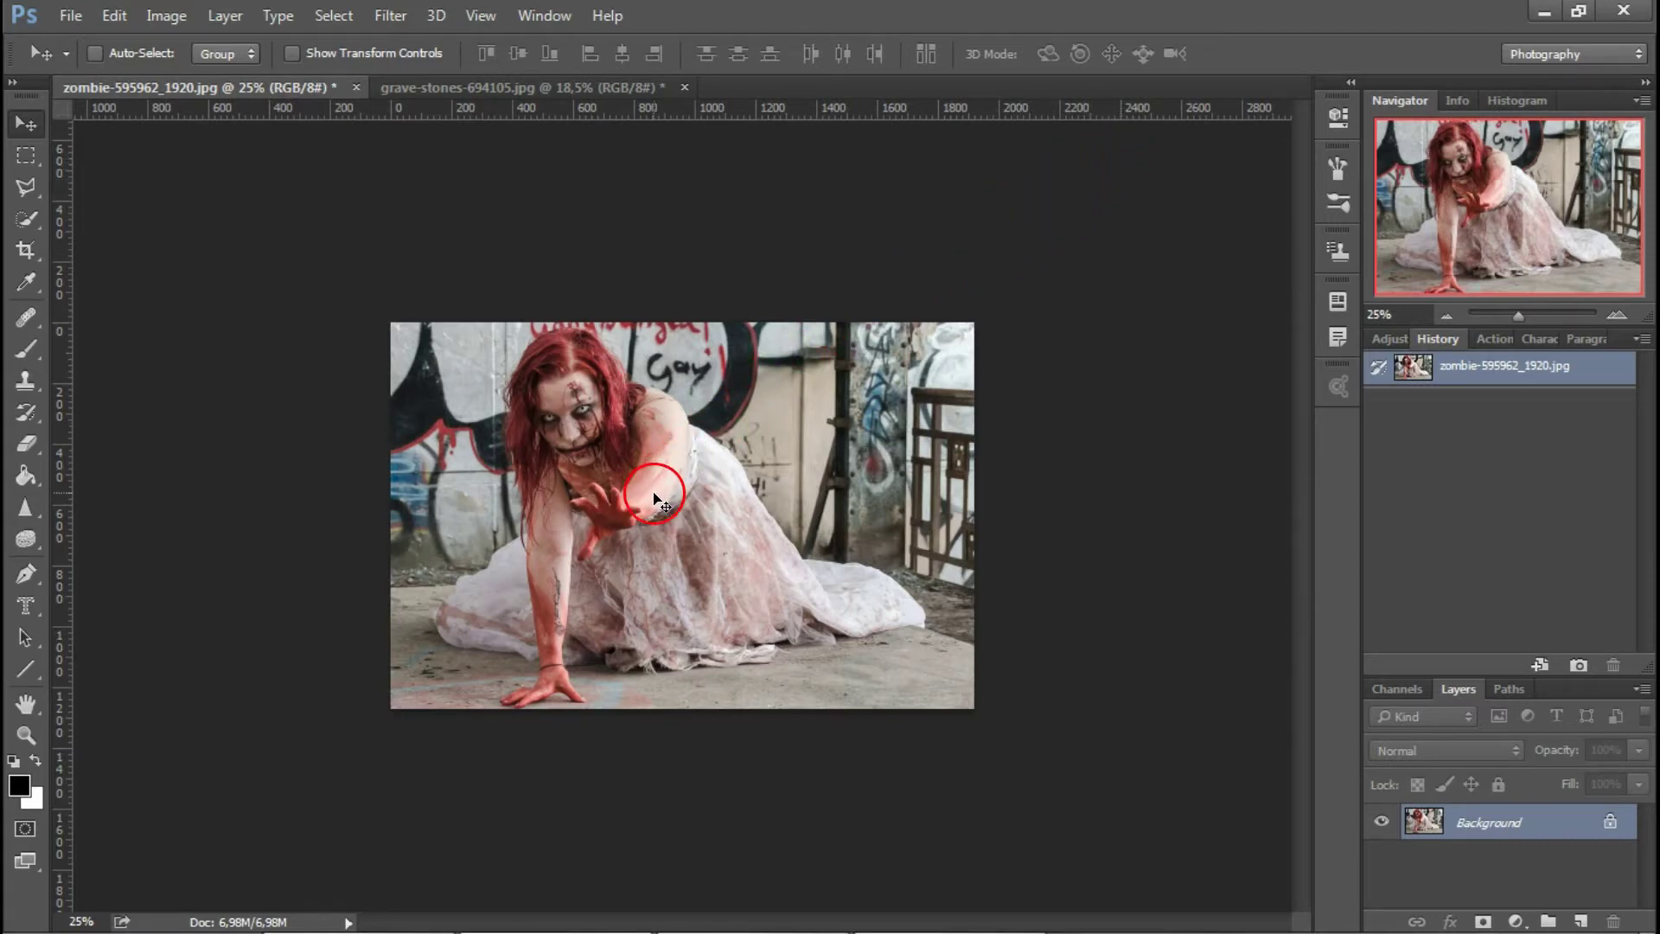
click(454, 86)
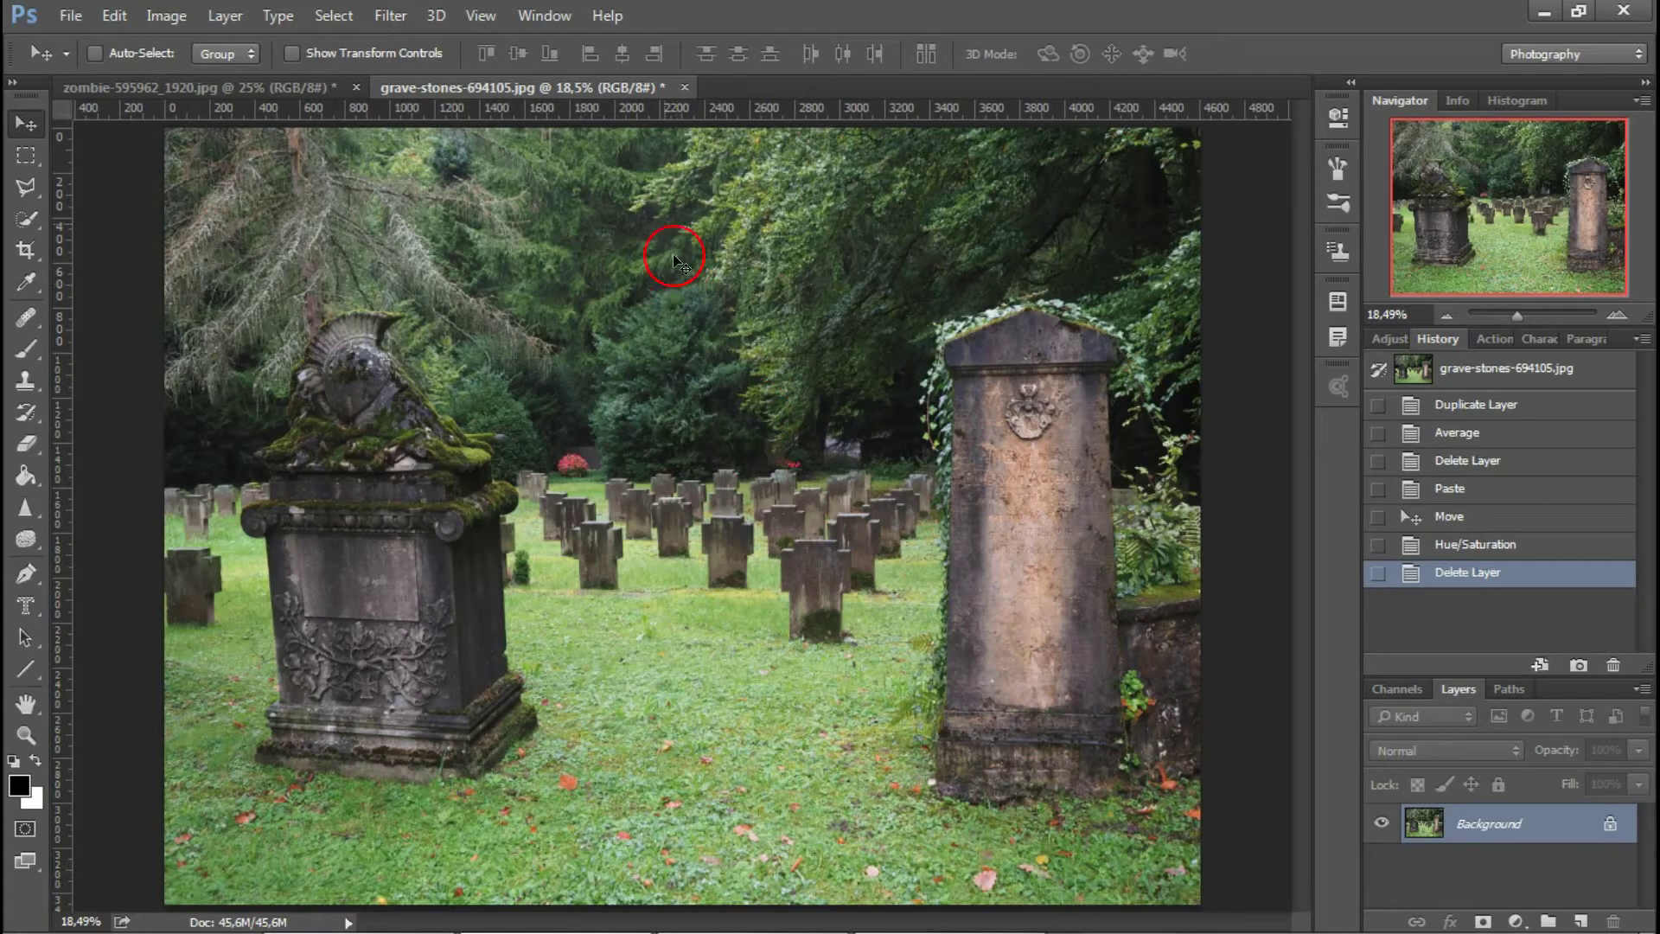
click(254, 87)
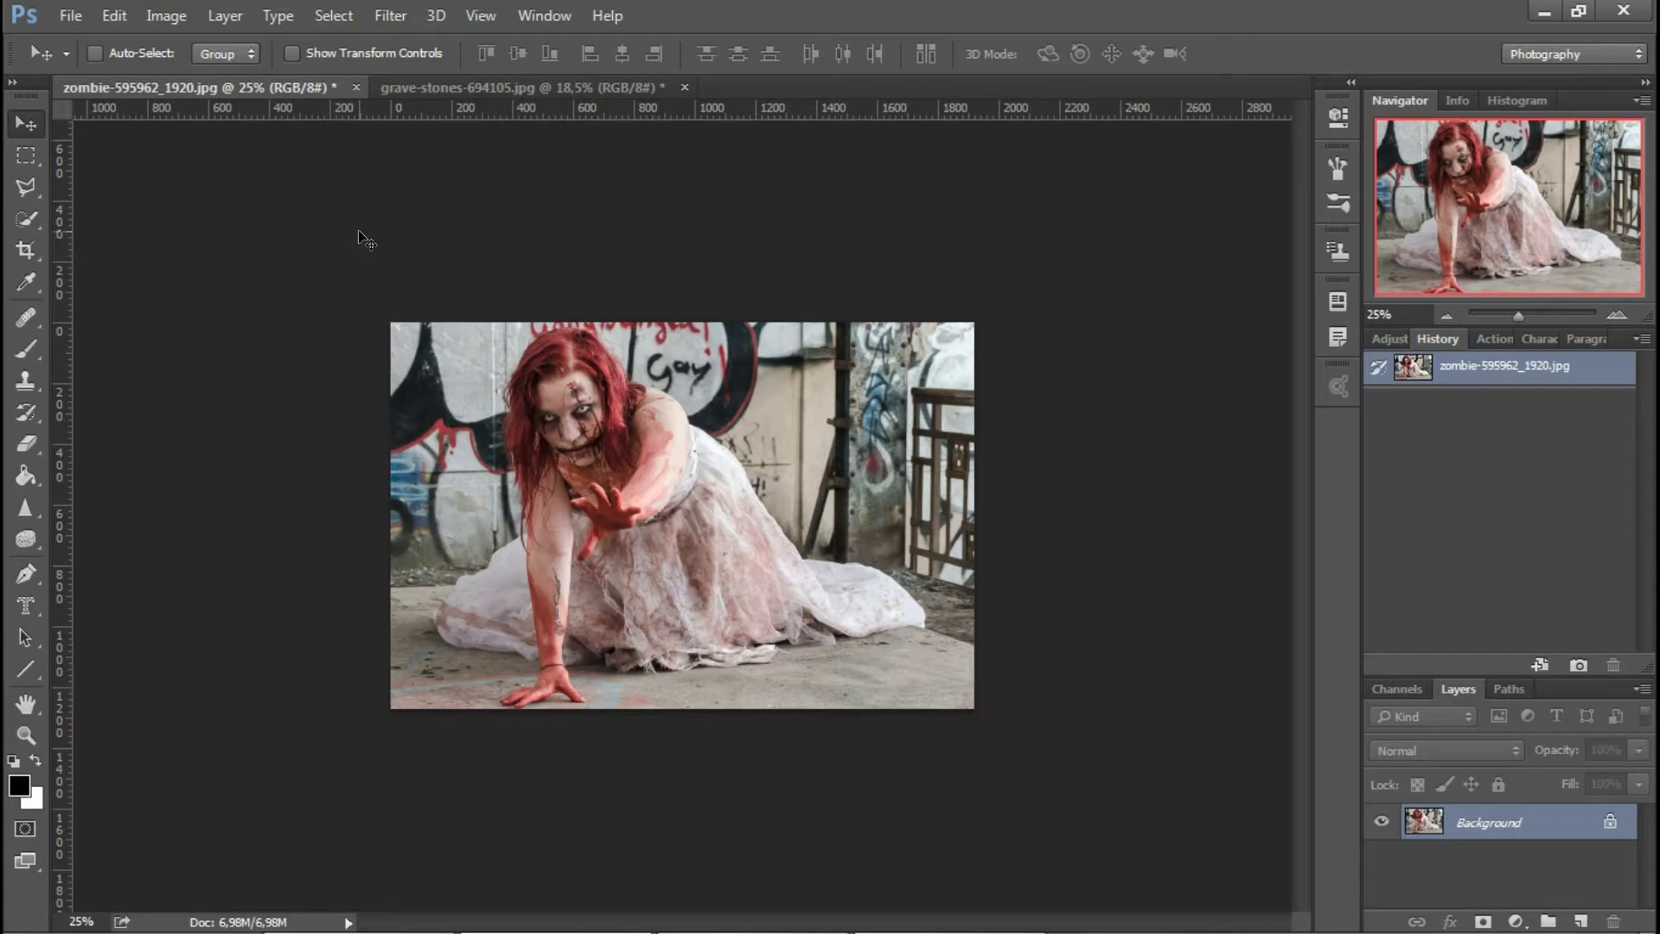
click(549, 452)
click(501, 88)
click(589, 400)
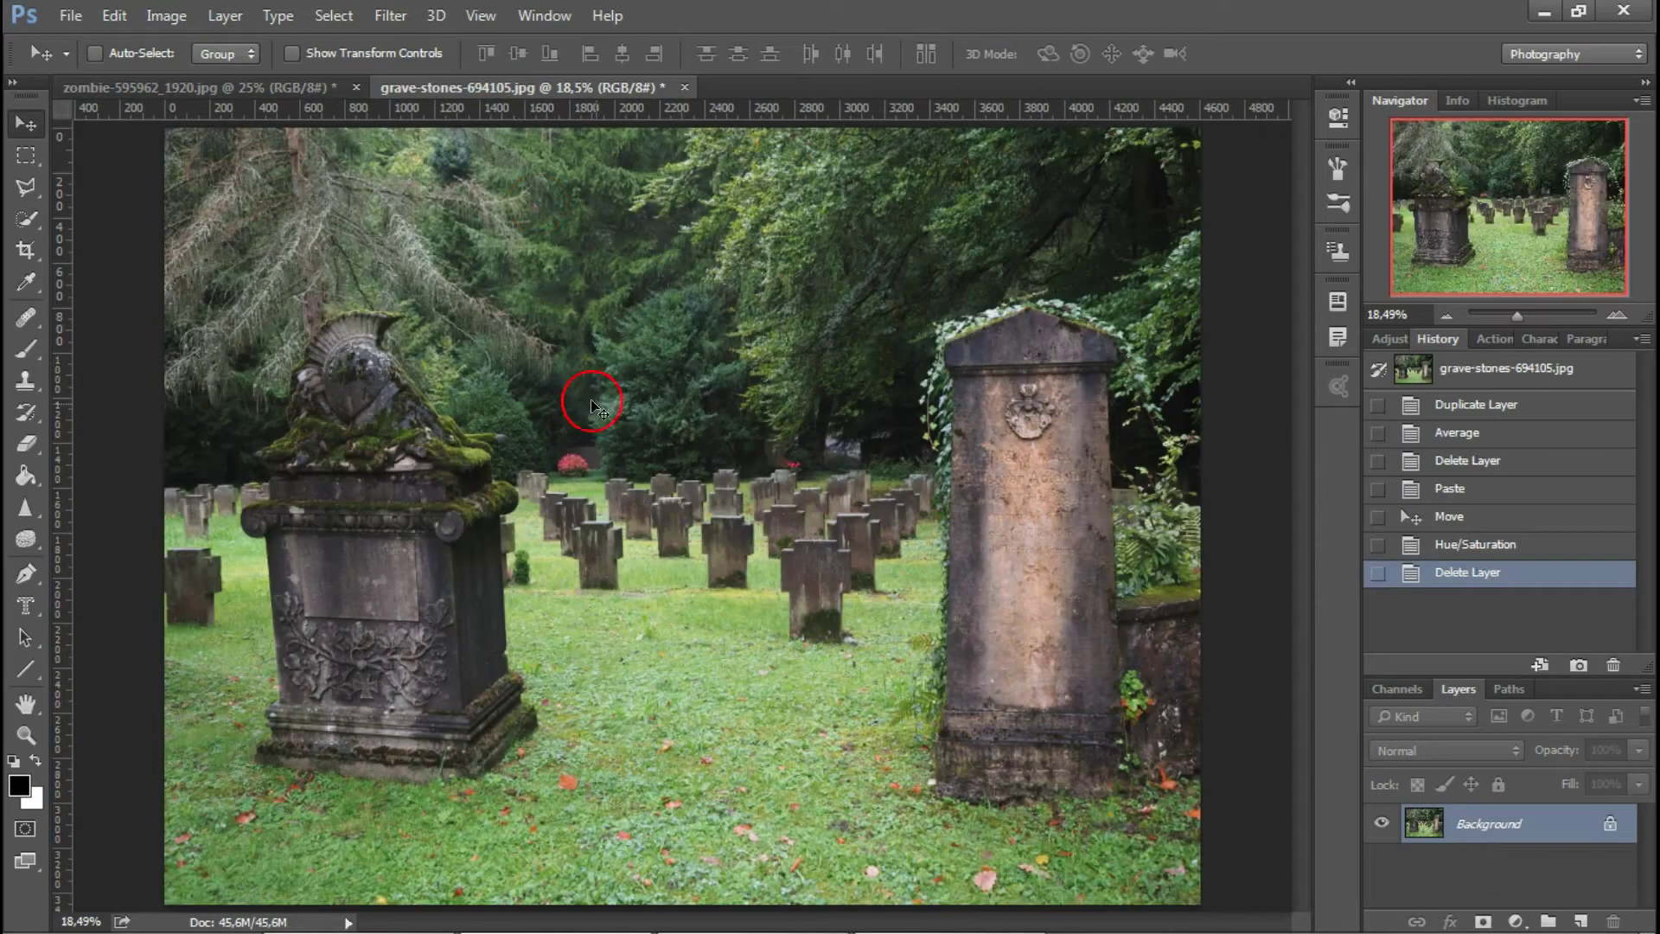
drag(589, 400, 733, 662)
click(208, 87)
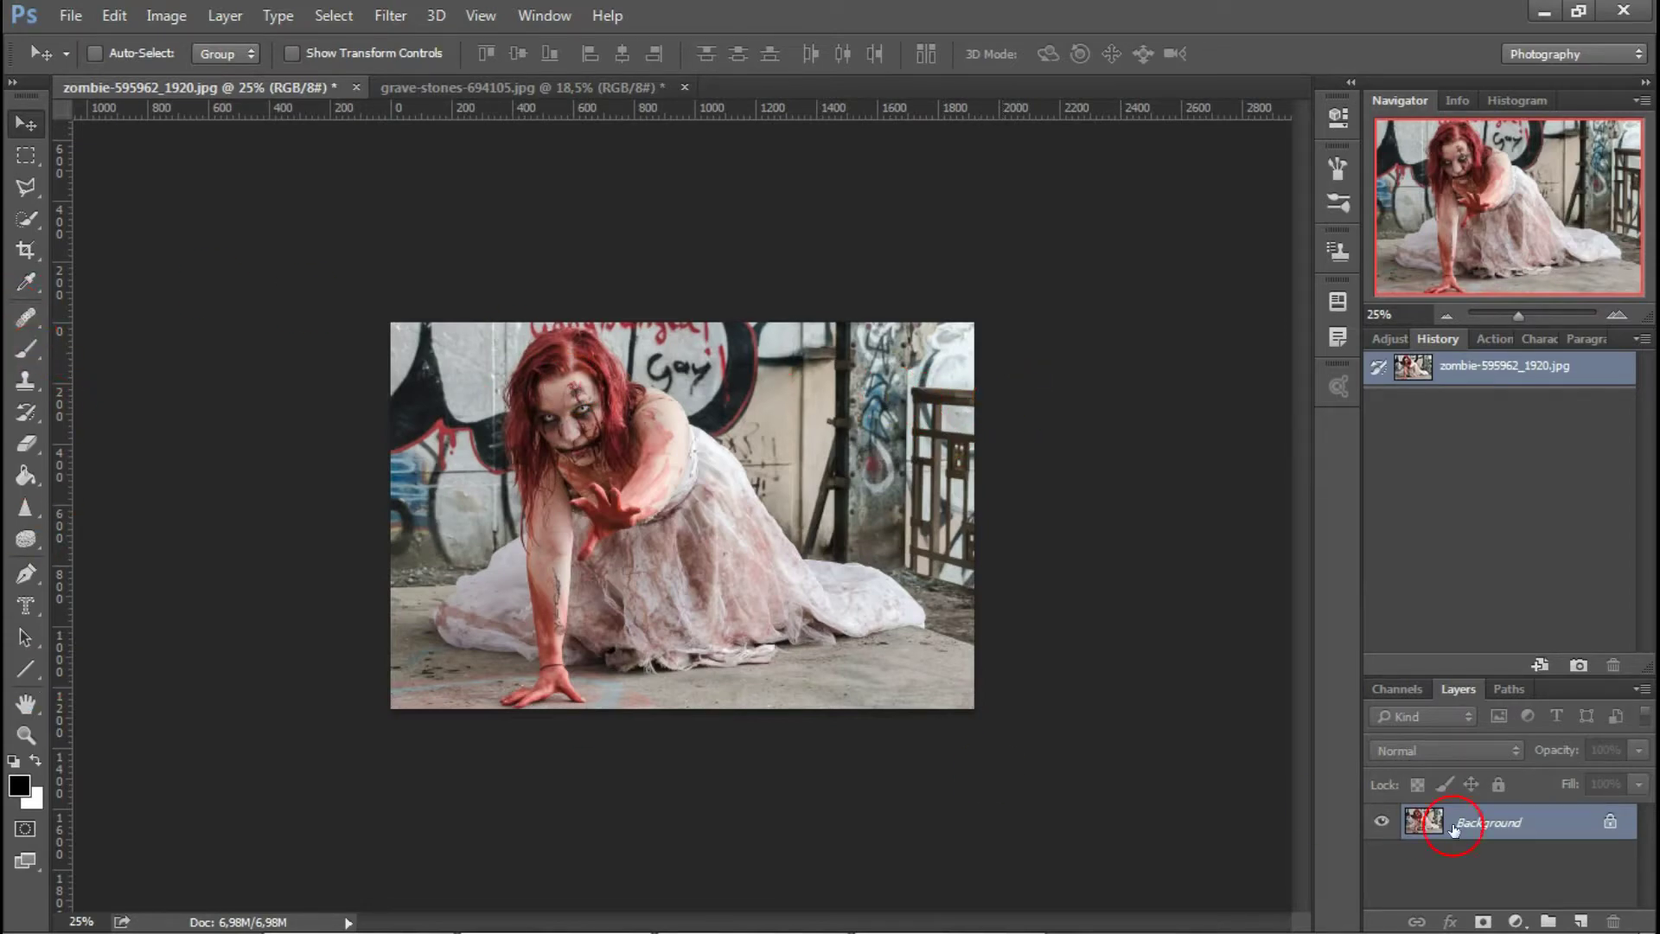
- Add an empty Layer 1 and try straight lines and a horizontal guide on the zombie photo
click(1578, 922)
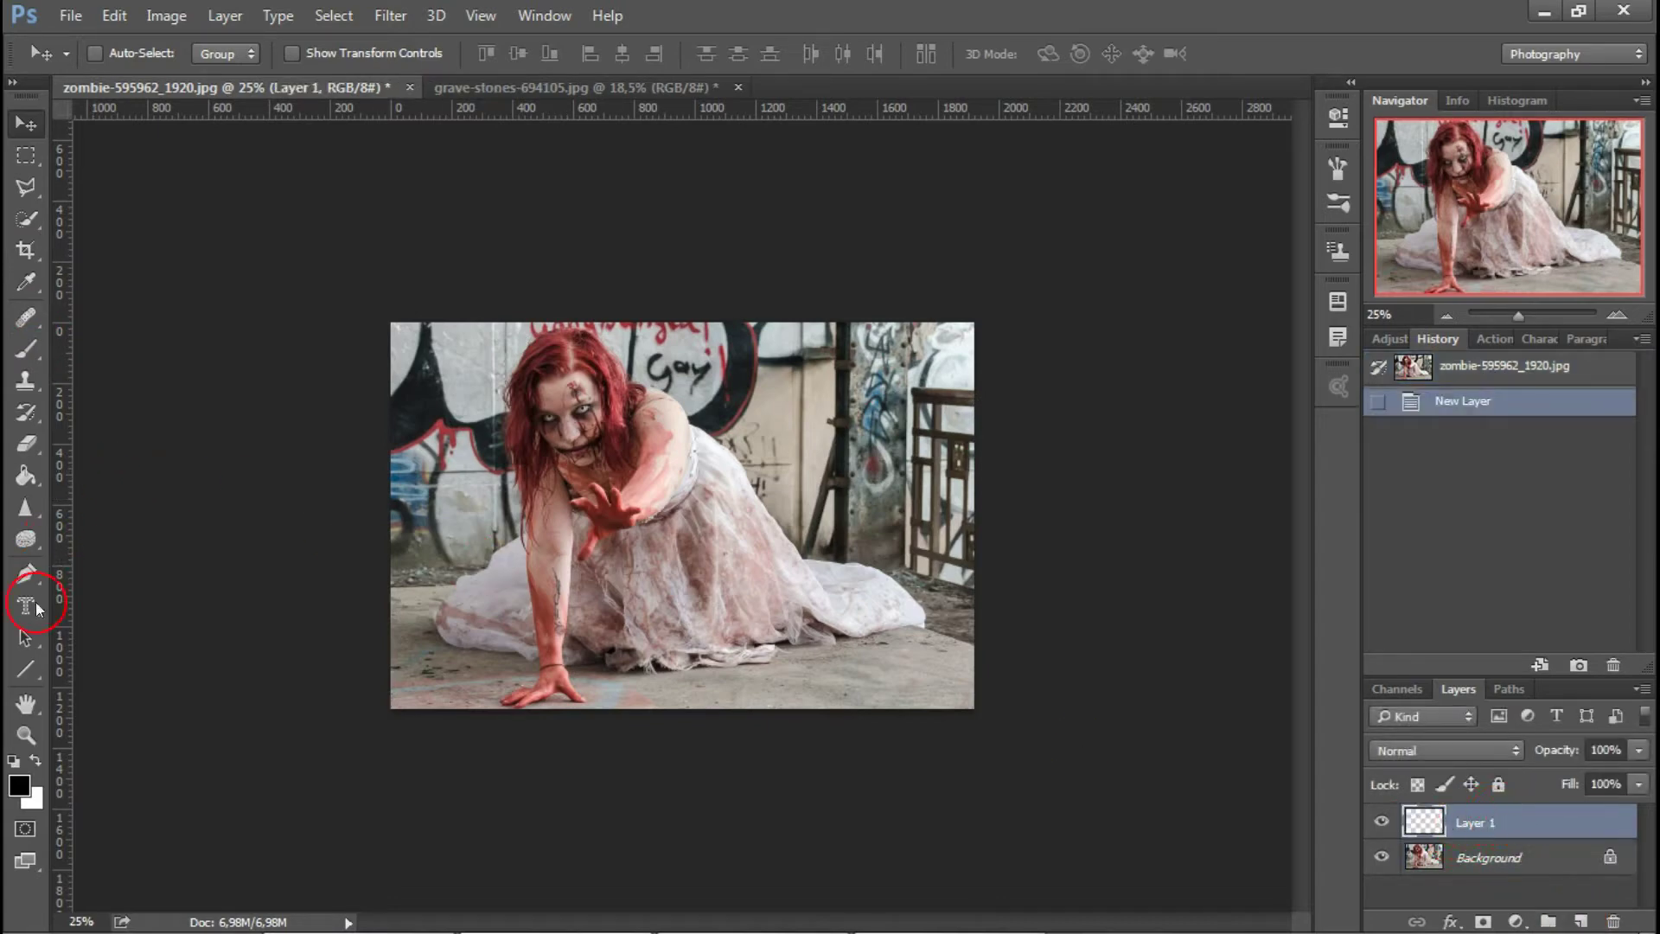
click(26, 669)
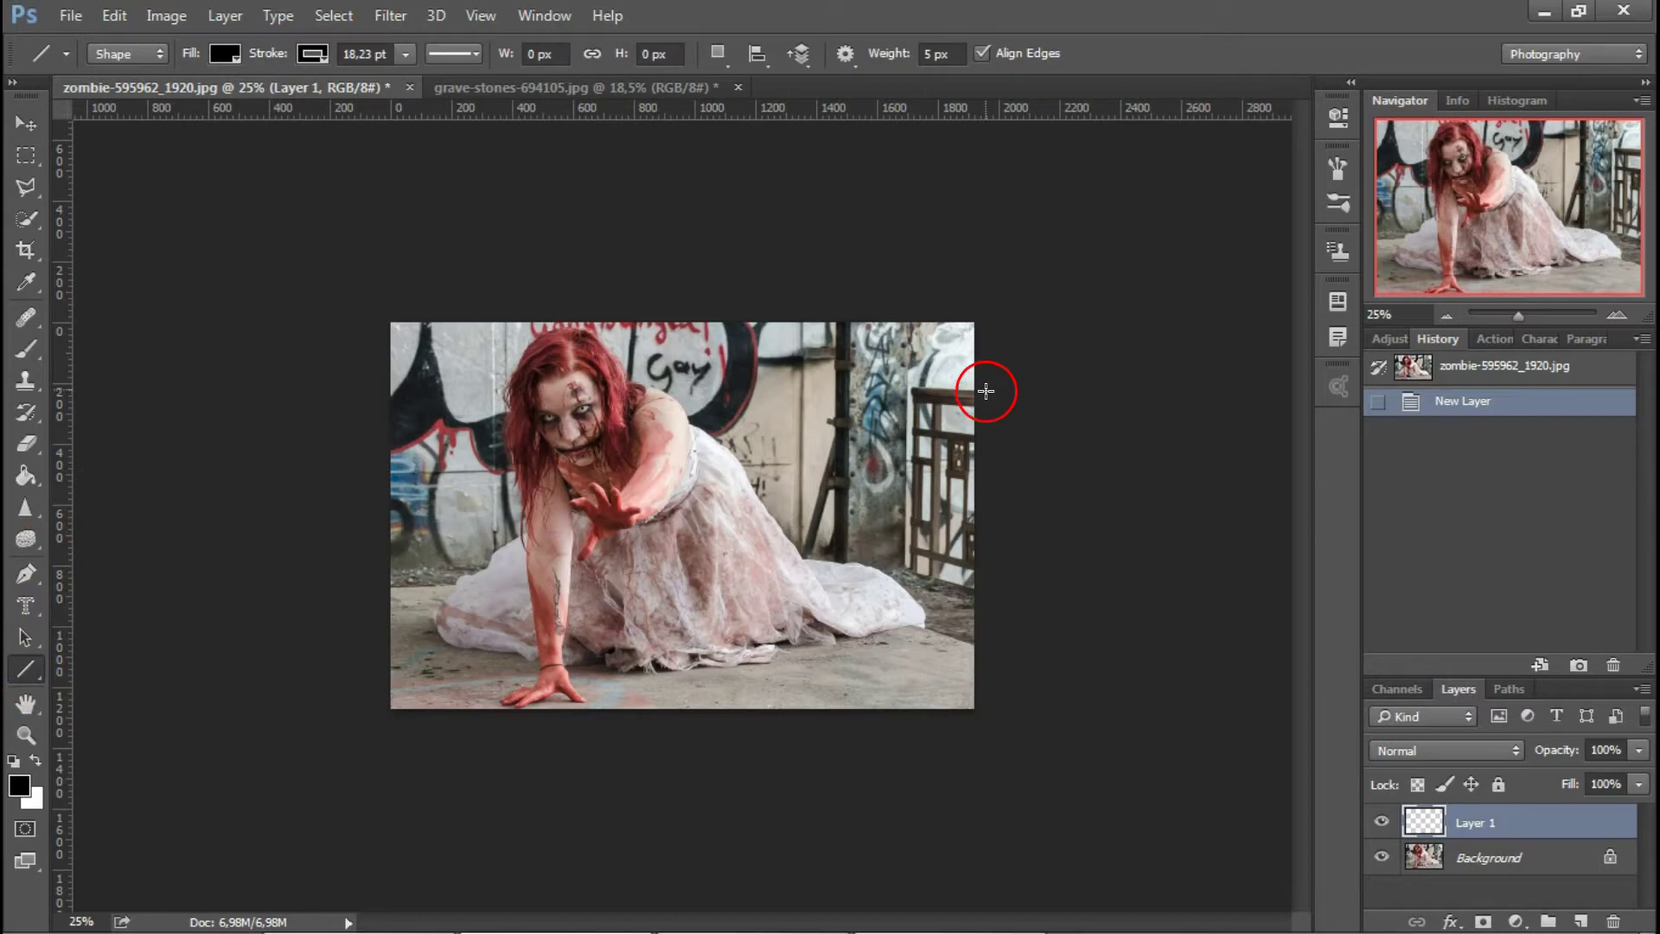
mouse_move(990, 390)
mouse_down()
mouse_move(245, 287)
mouse_move(102, 344)
mouse_up()
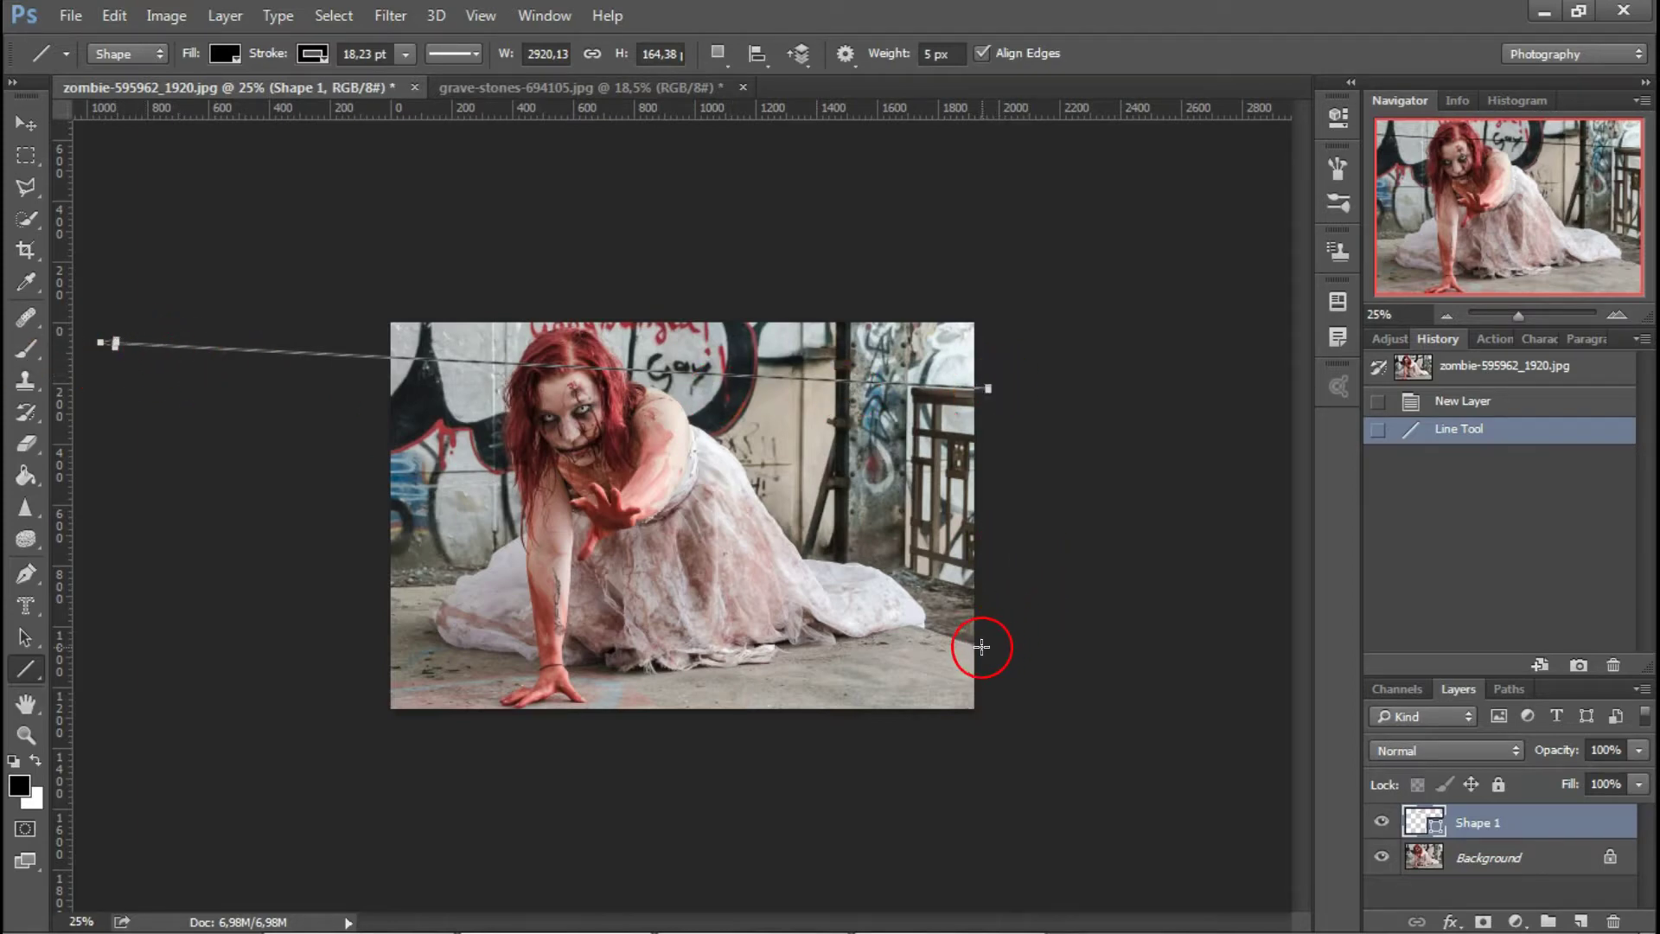
drag(981, 647, 278, 407)
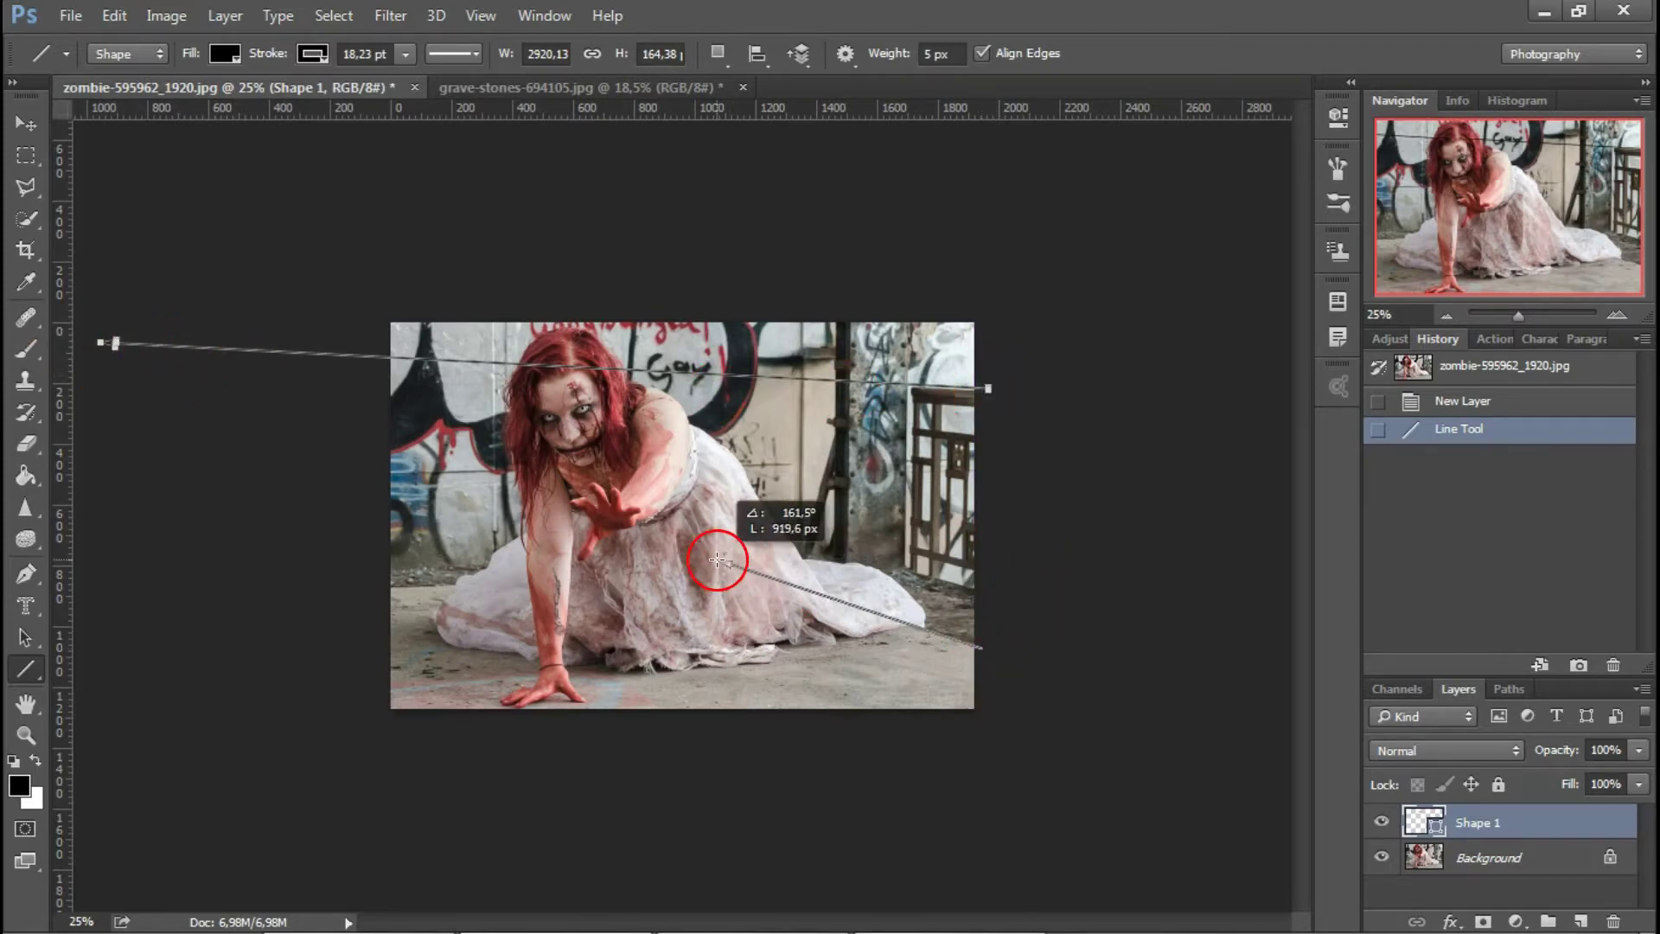
drag(279, 407, 81, 334)
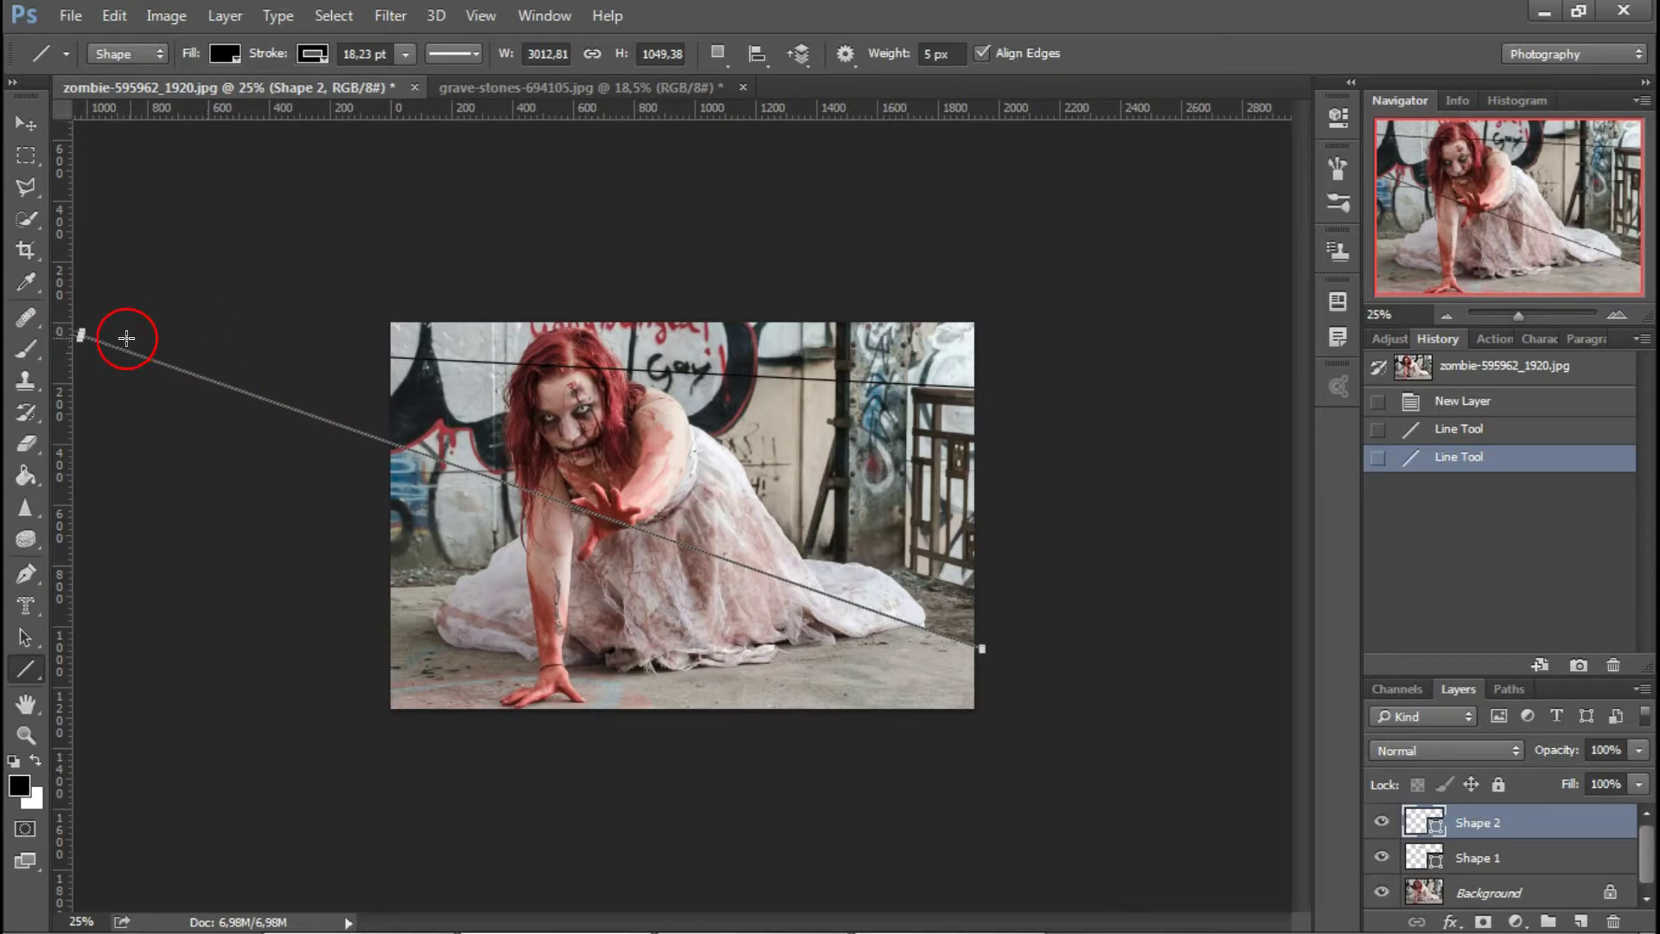
drag(142, 109, 123, 348)
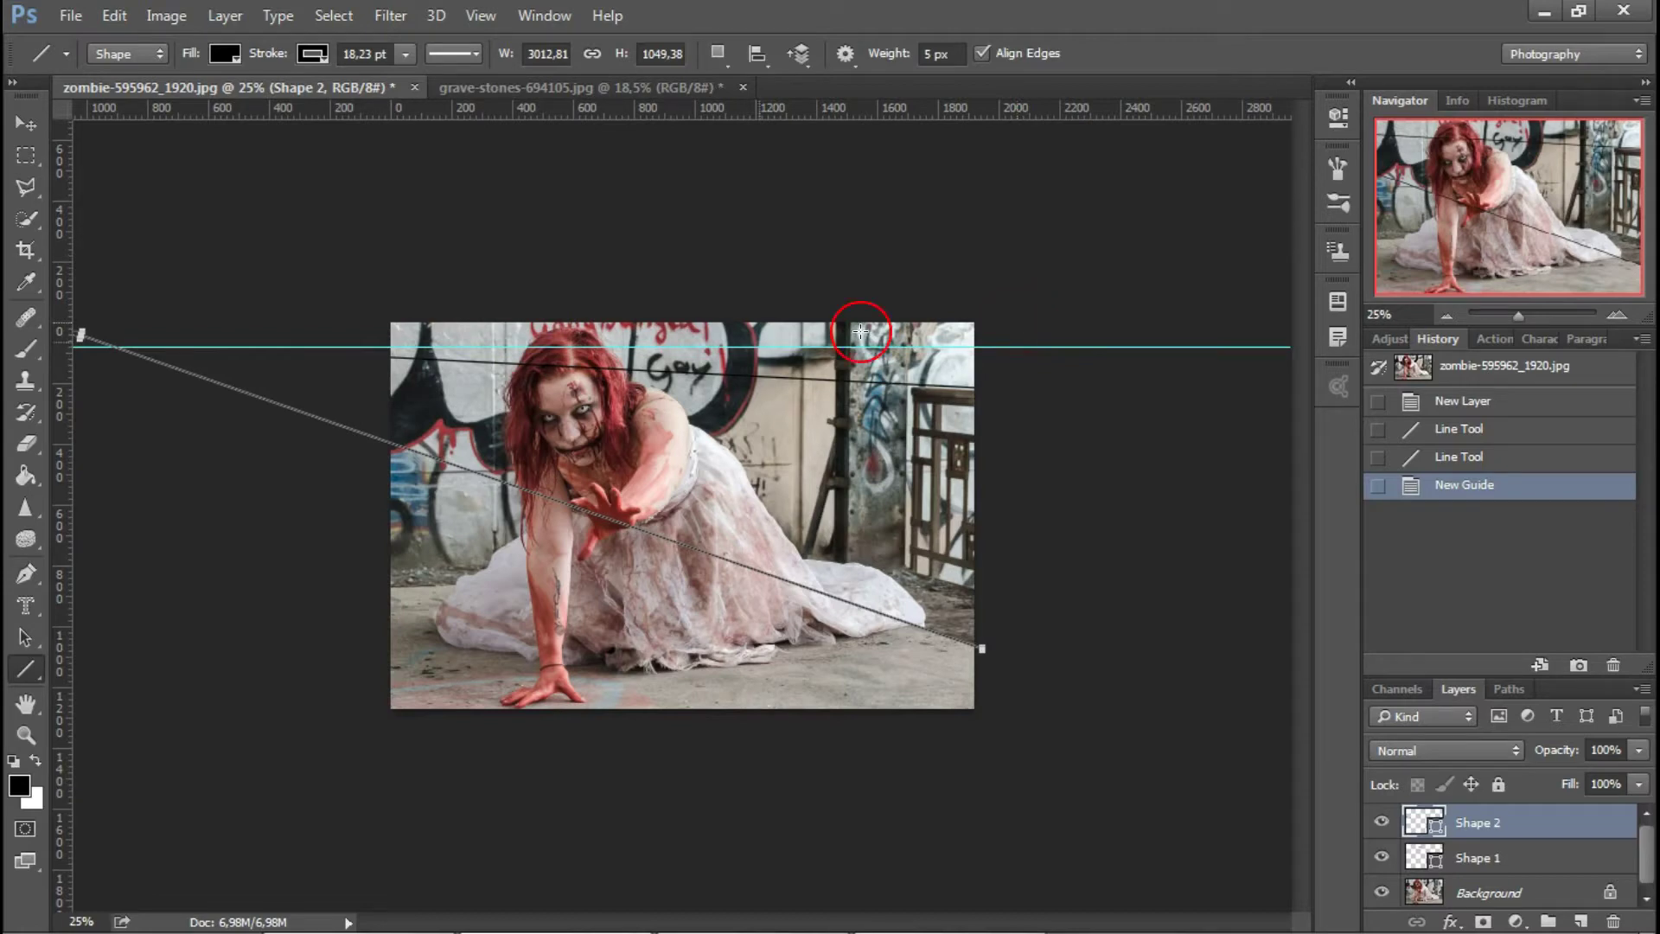
- Visit the graveyard document, then return to the zombie photo
click(497, 87)
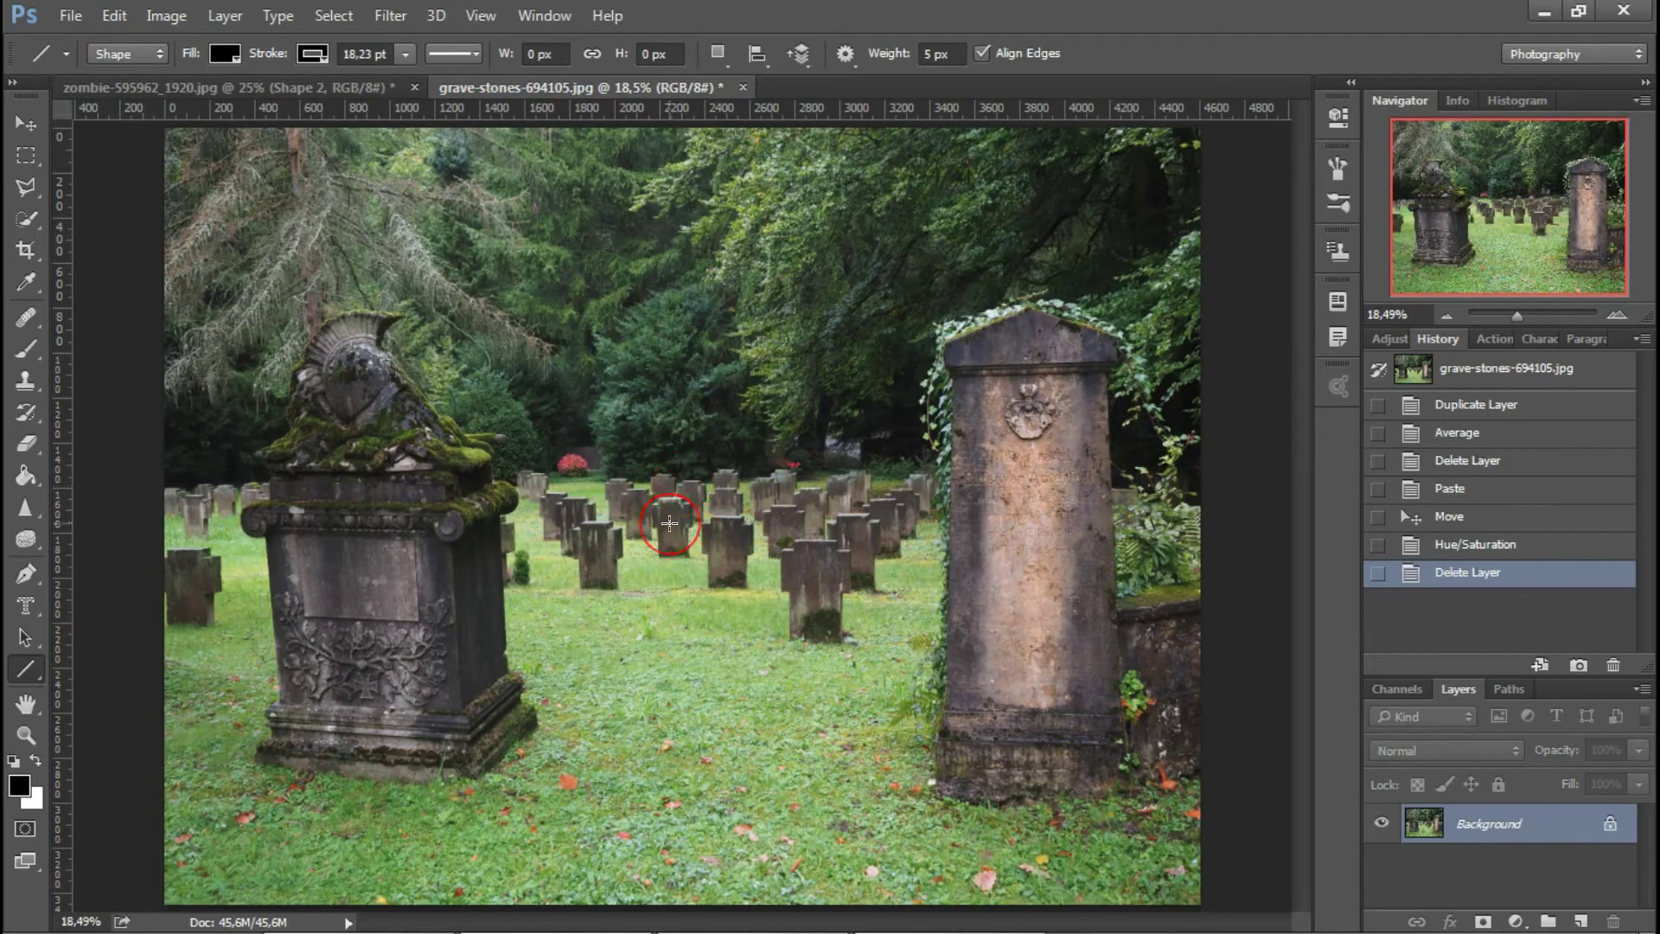
click(683, 587)
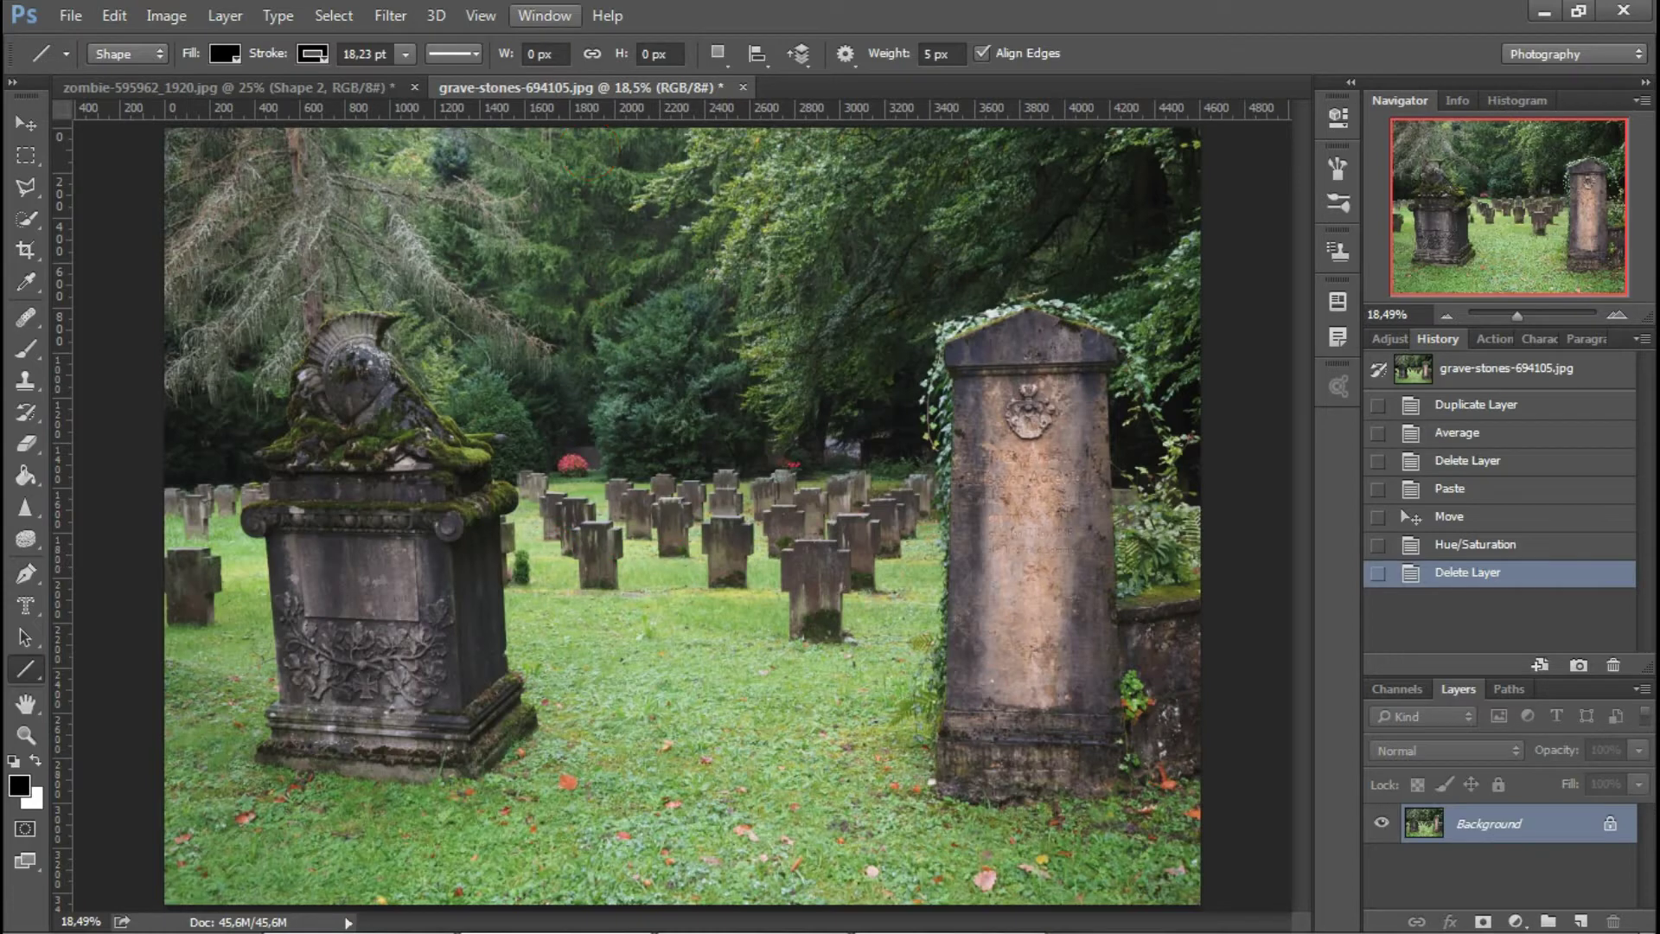
click(231, 85)
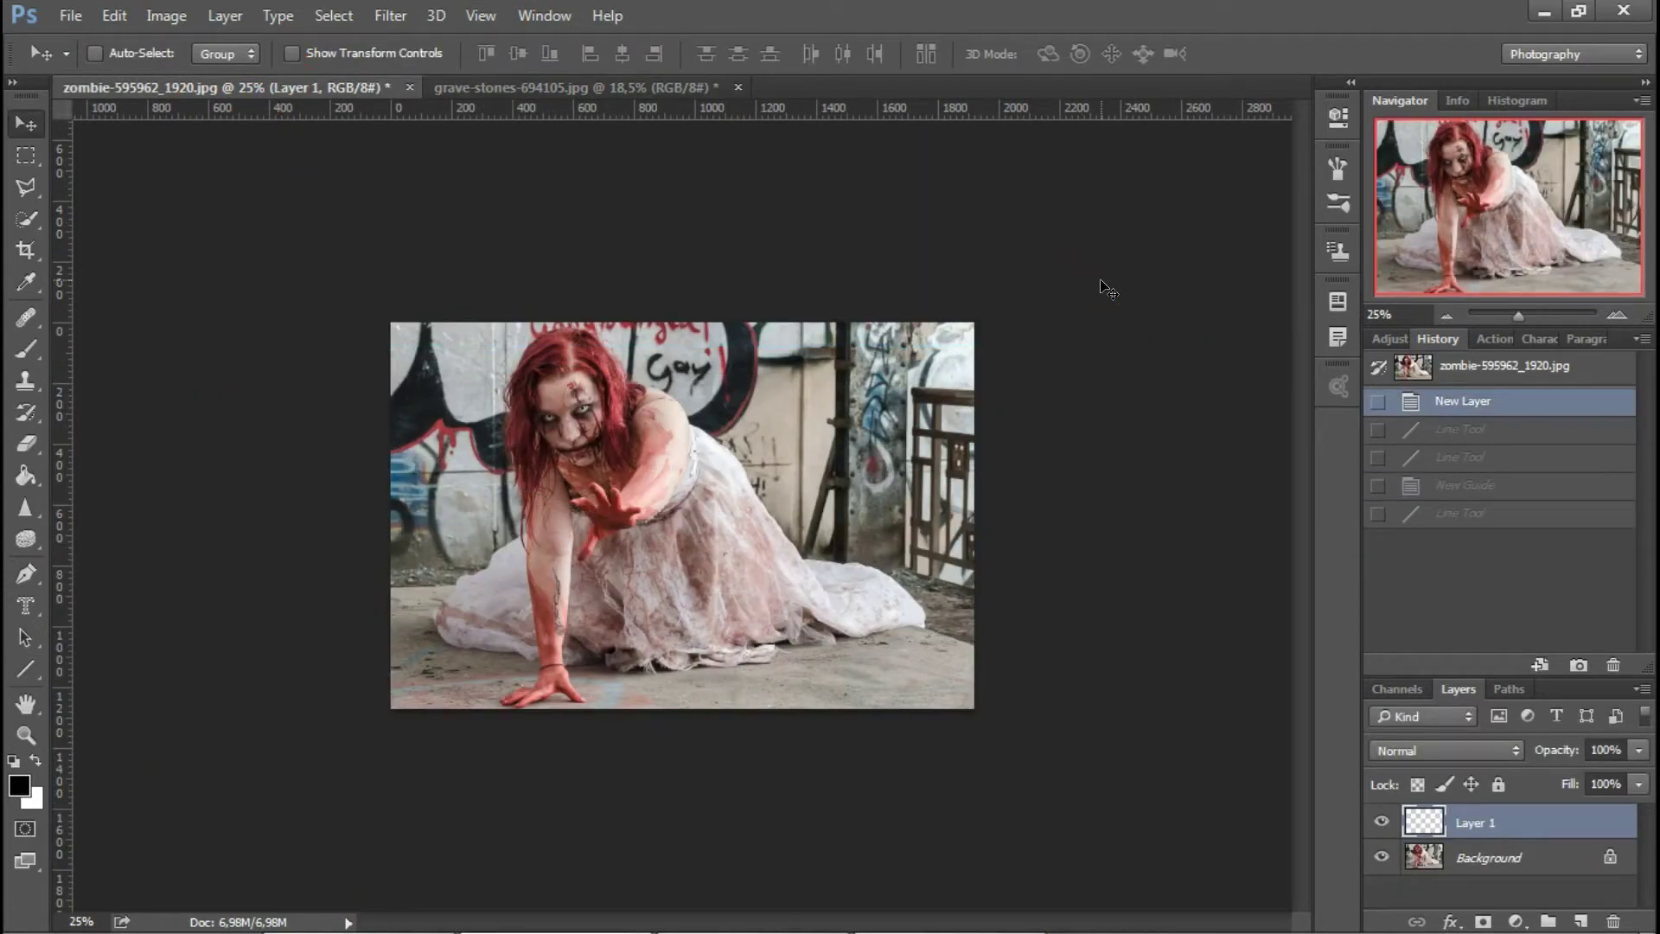
- Delete the empty Layer 1 and paste the whole zombie photo into the graveyard image
drag(1585, 826, 1614, 921)
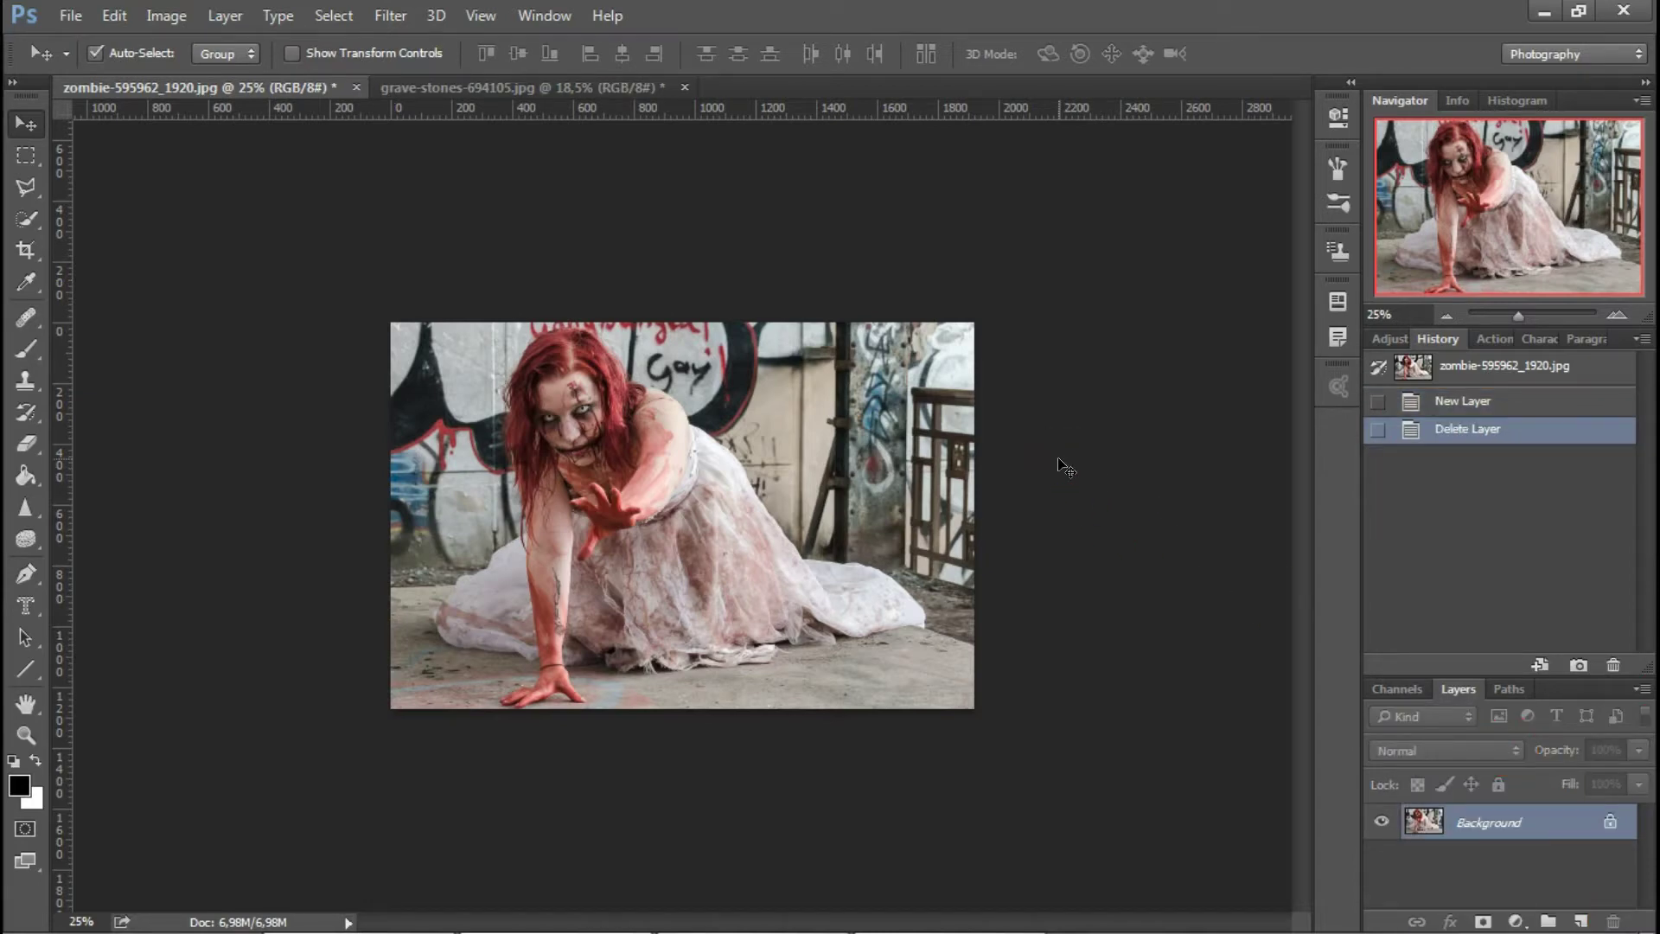
key(ctrl+a)
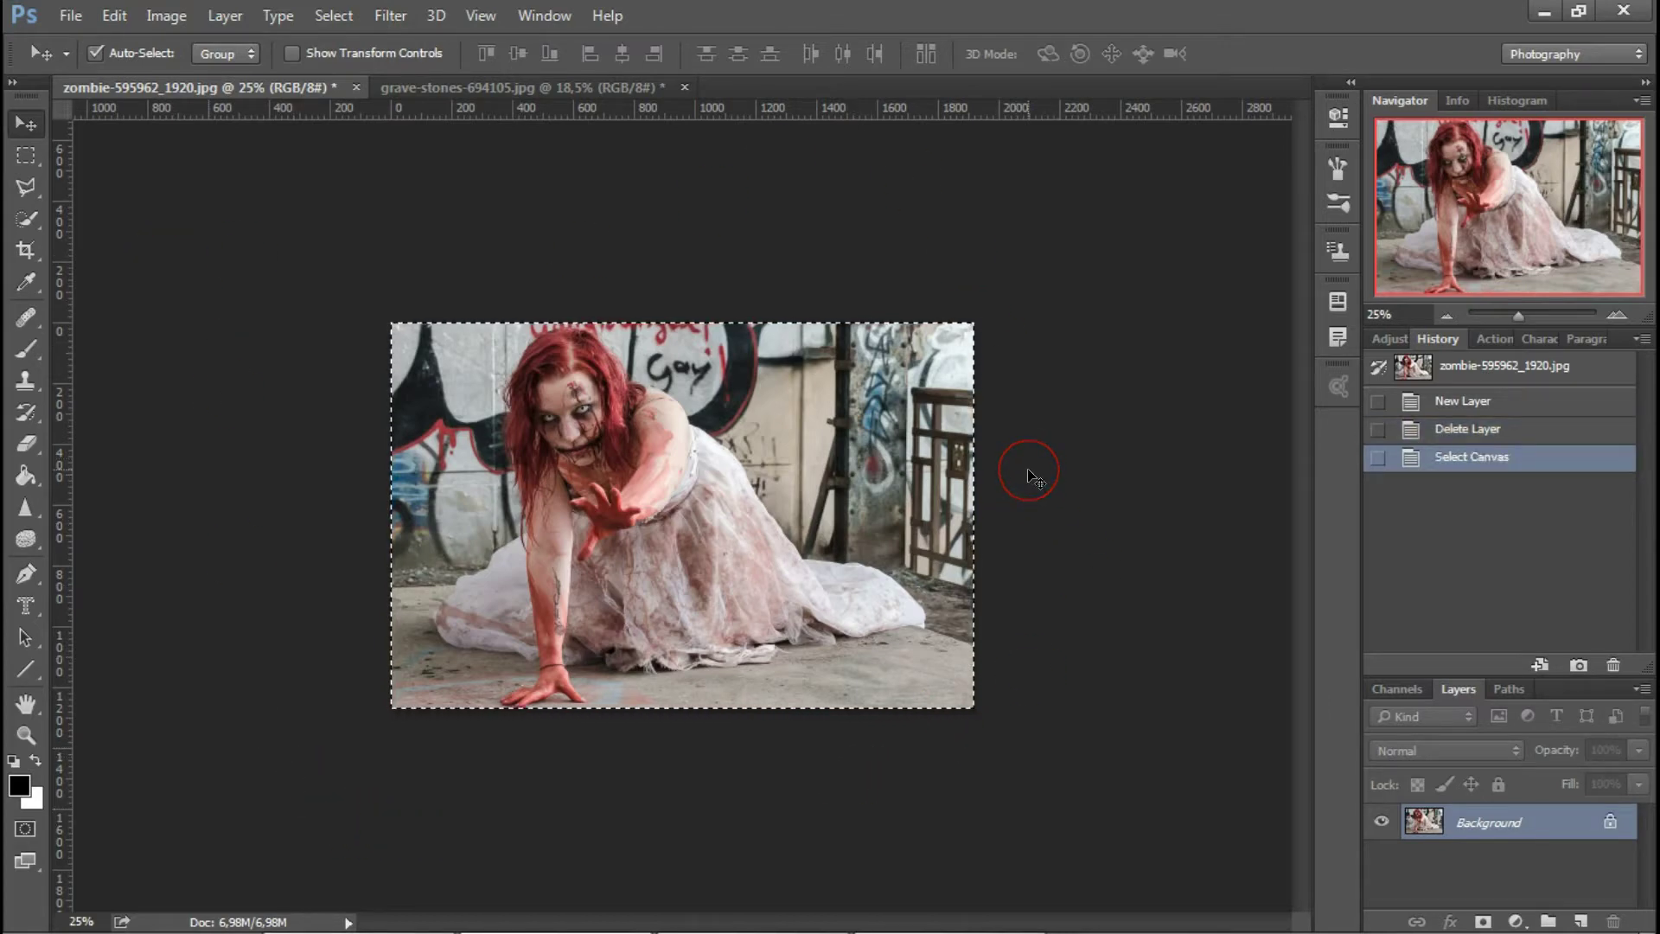
mouse_move(649, 249)
mouse_down()
mouse_move(471, 86)
mouse_move(705, 899)
mouse_up()
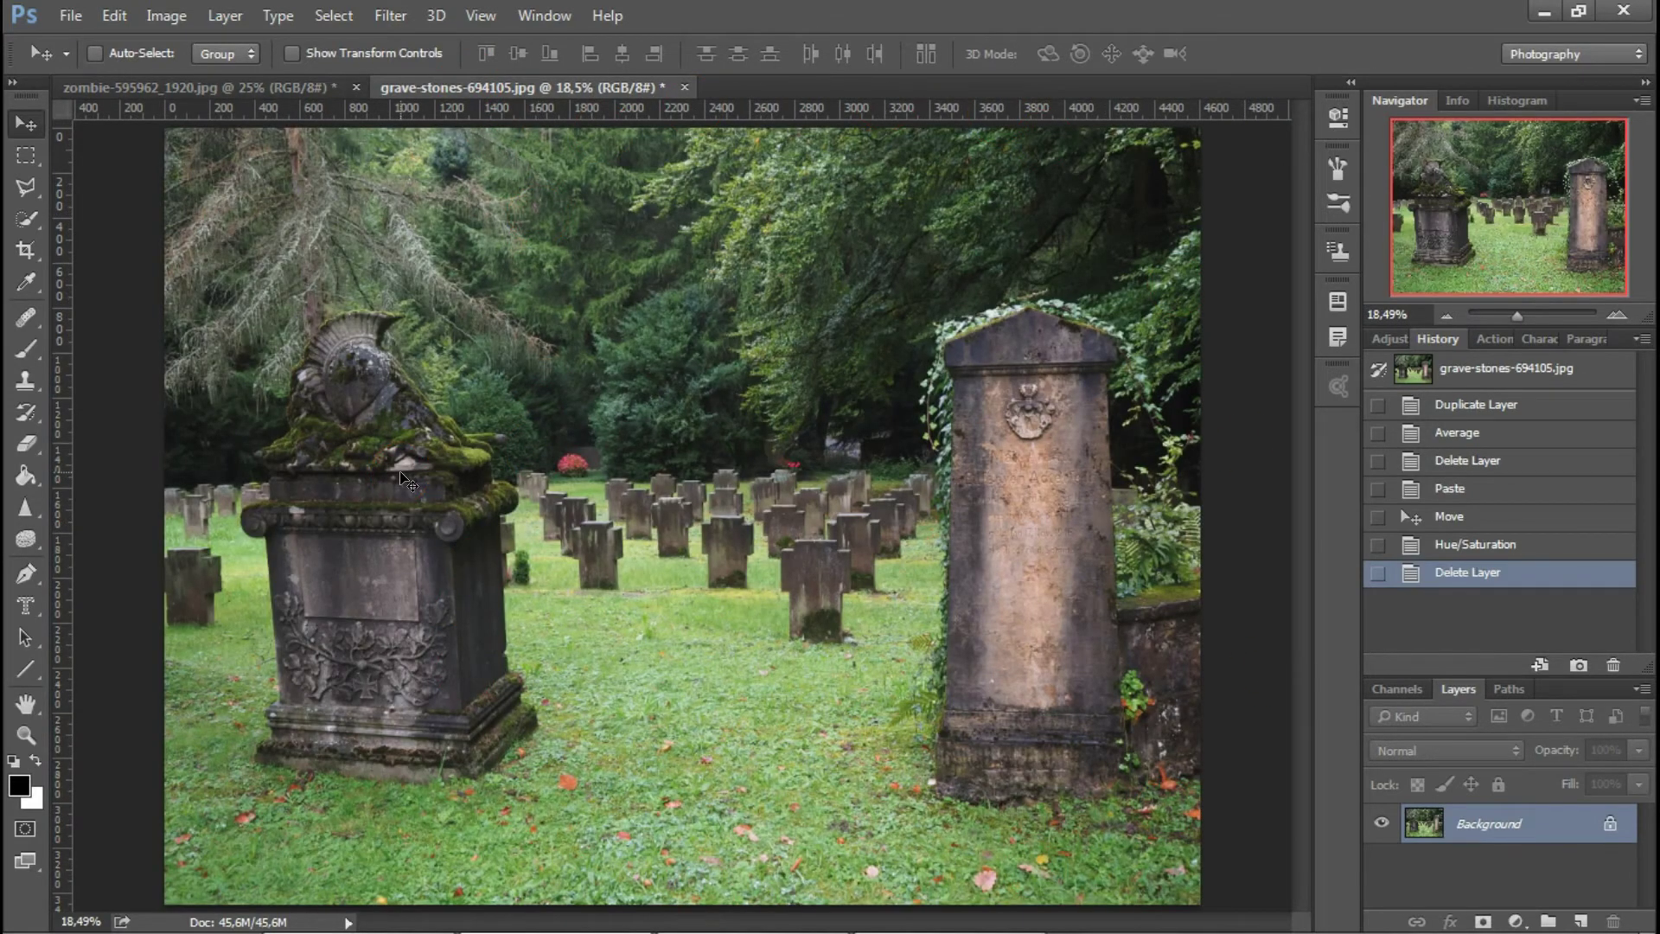
key(ctrl+v)
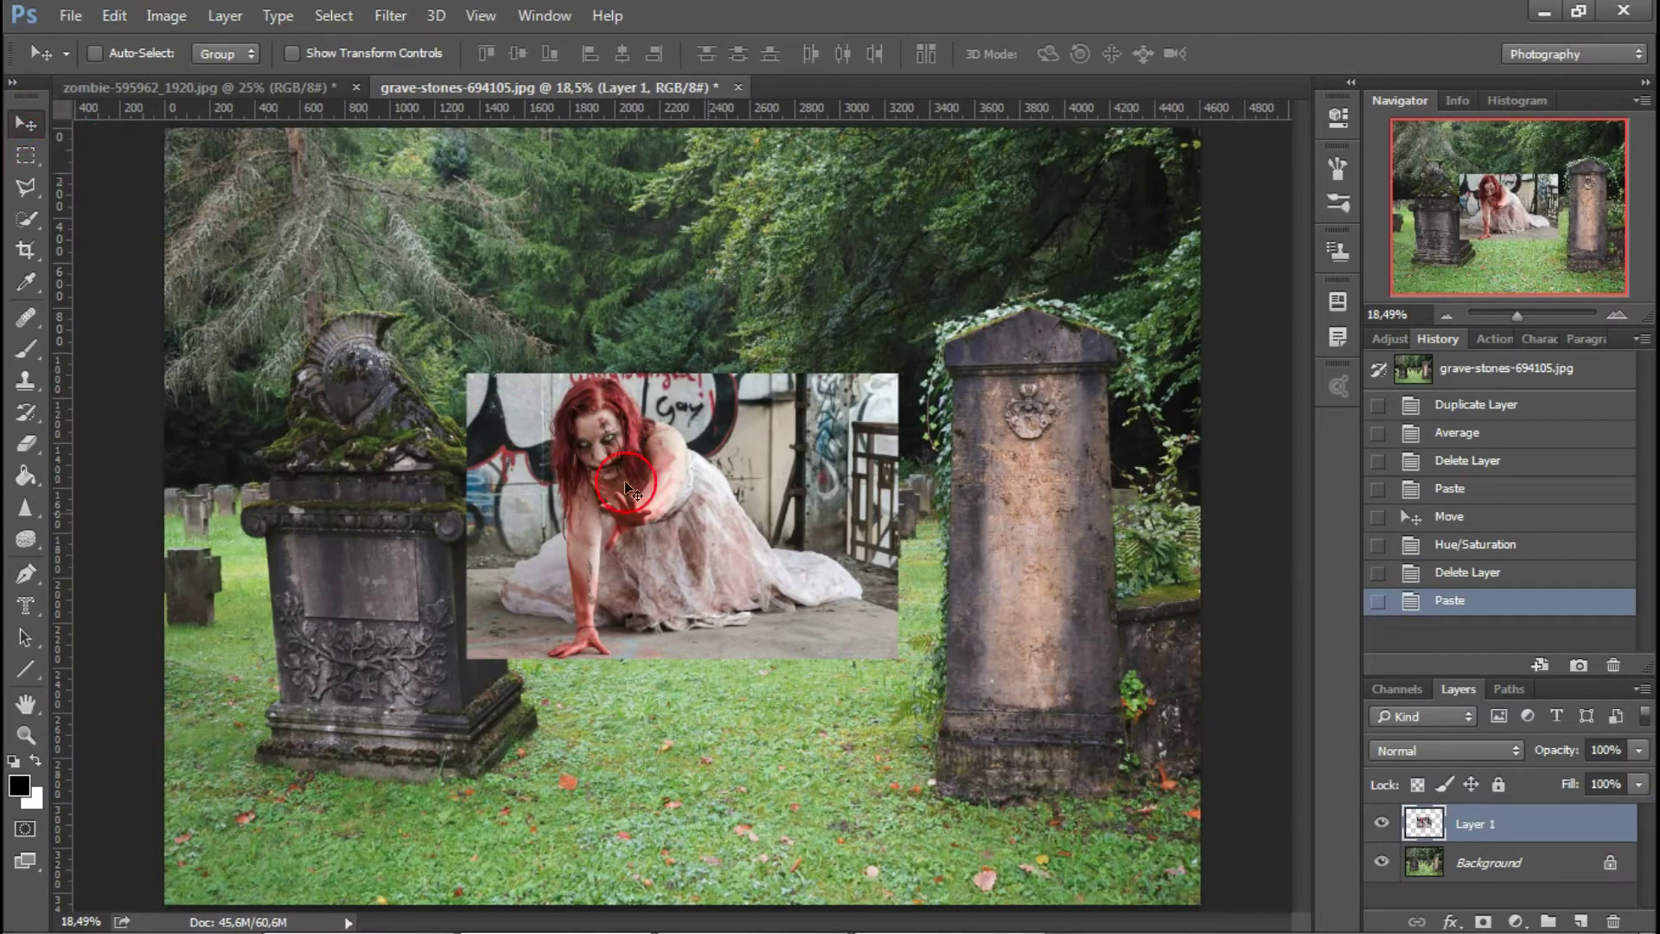
- Move the pasted zombie photo down onto the grass between the gravestones
drag(681, 548, 694, 407)
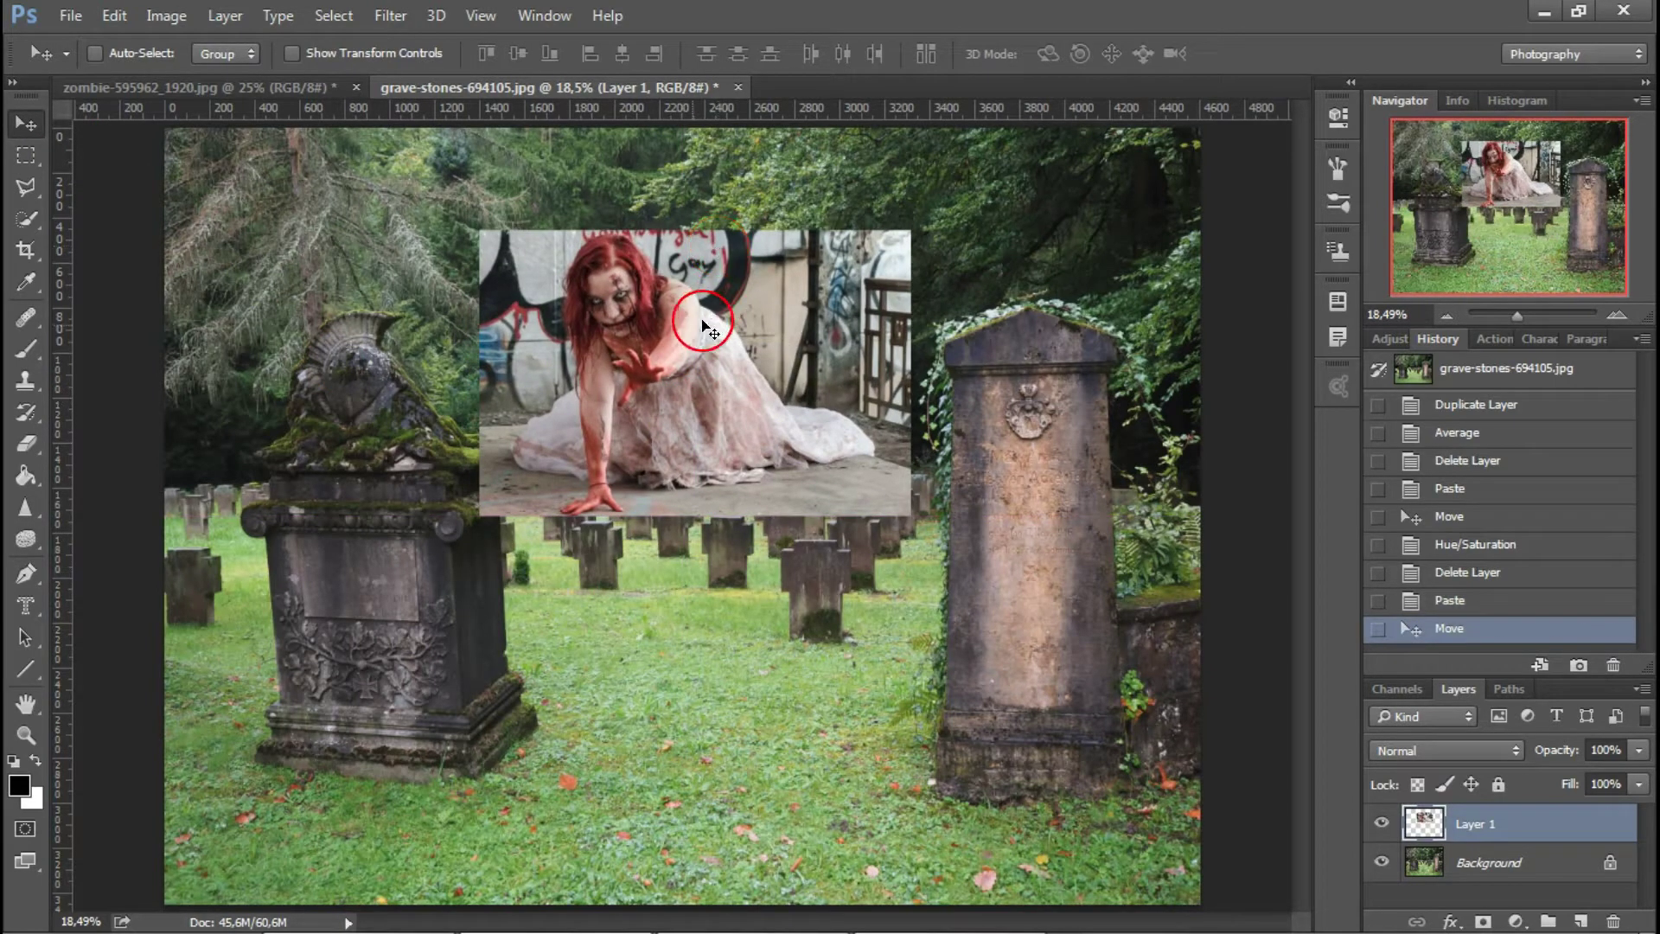
drag(672, 347, 672, 323)
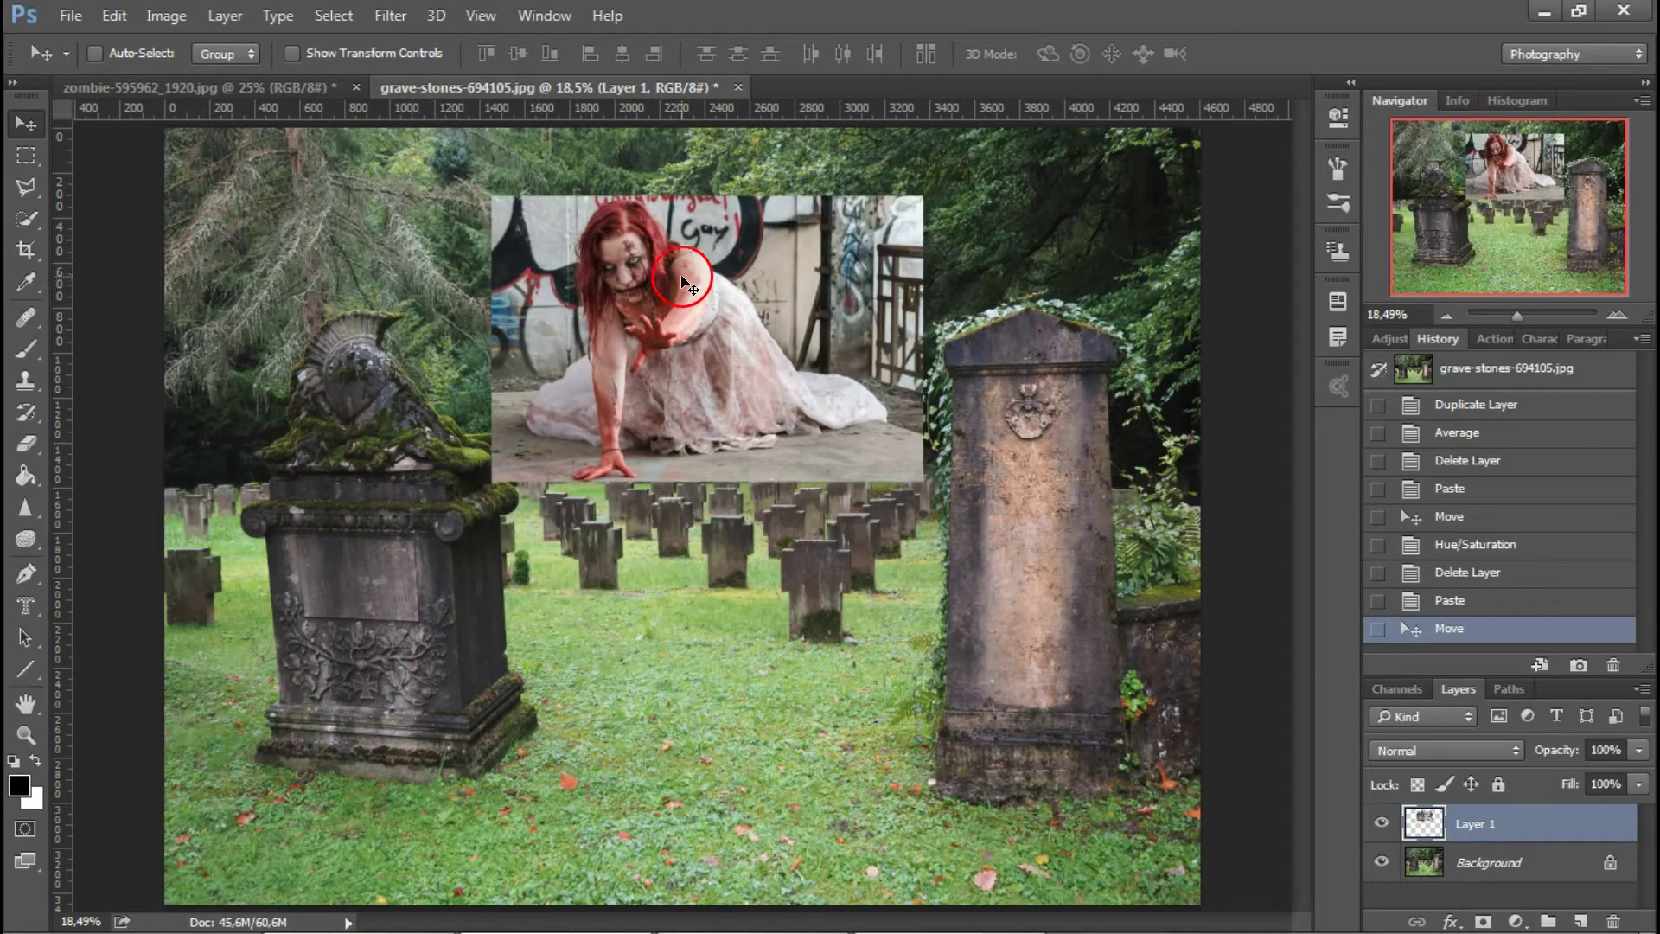
drag(683, 281, 714, 771)
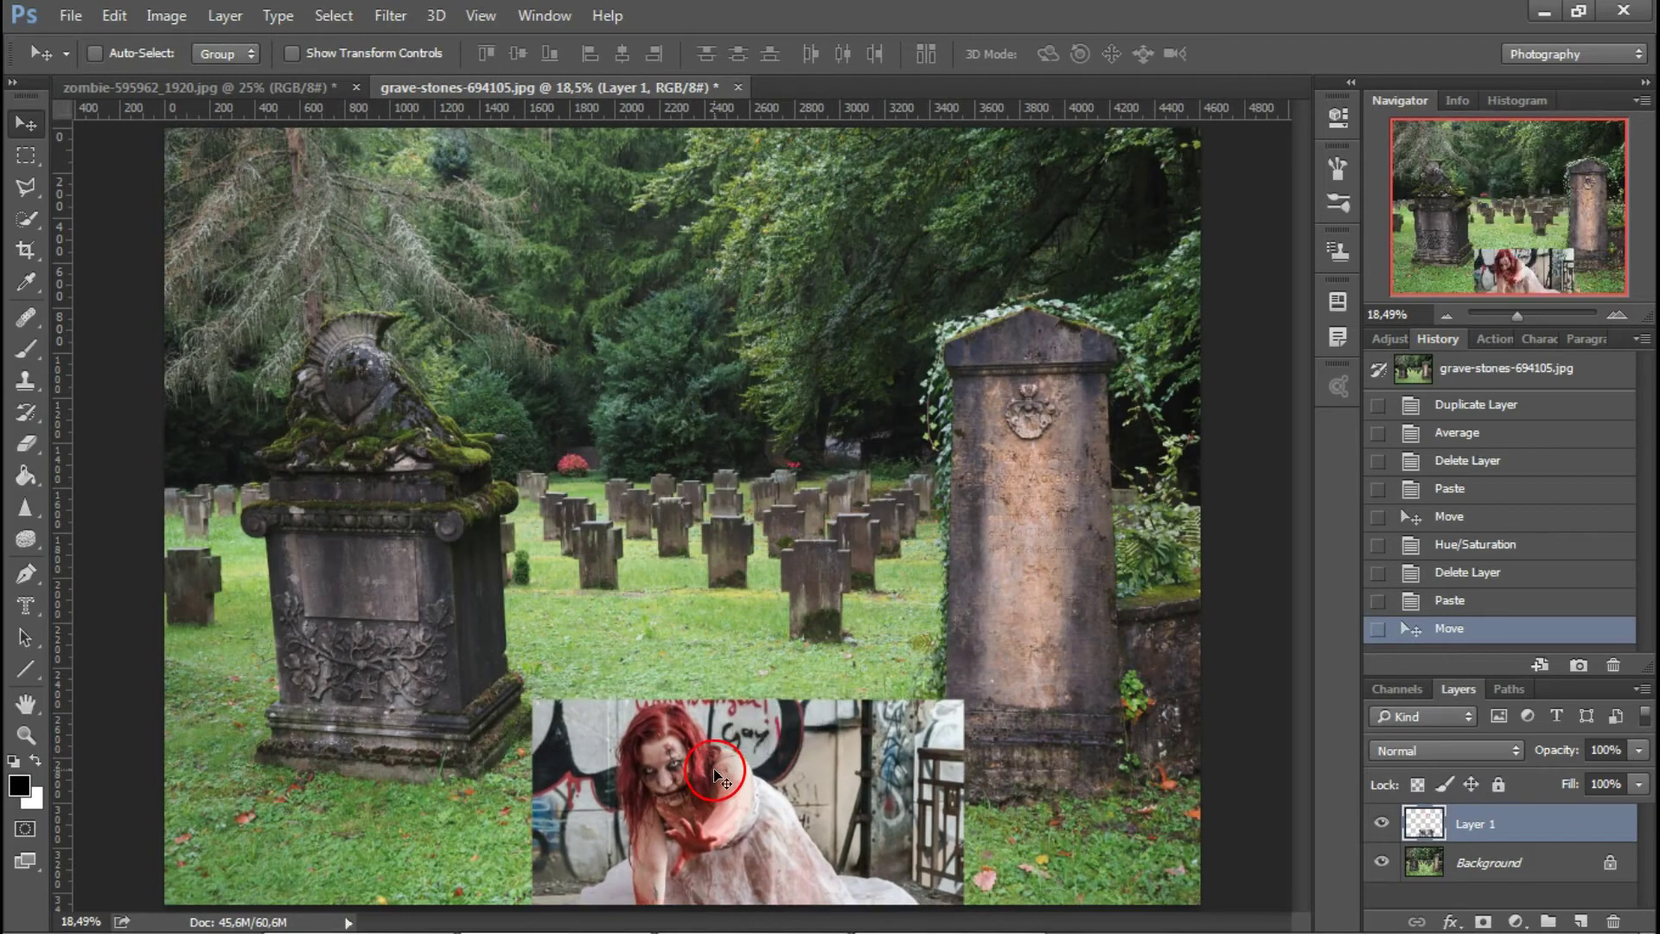
mouse_move(714, 772)
mouse_down()
mouse_move(696, 554)
mouse_move(720, 624)
mouse_up()
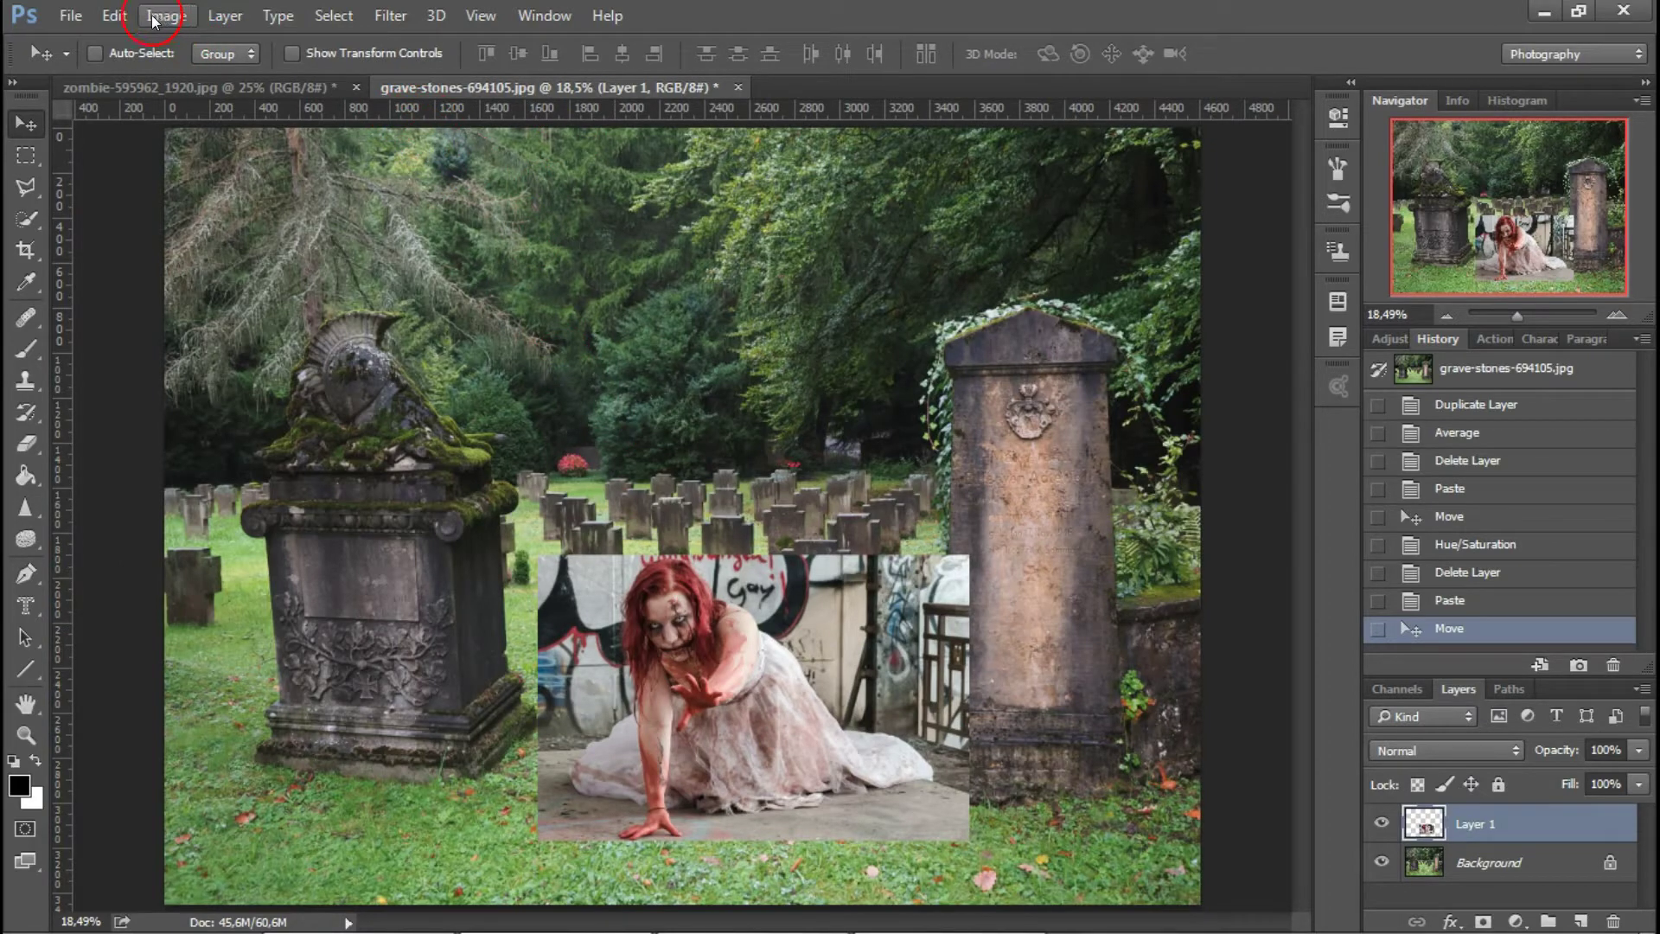
- Flip the zombie photo horizontally and nudge it left between the gravestones
click(115, 17)
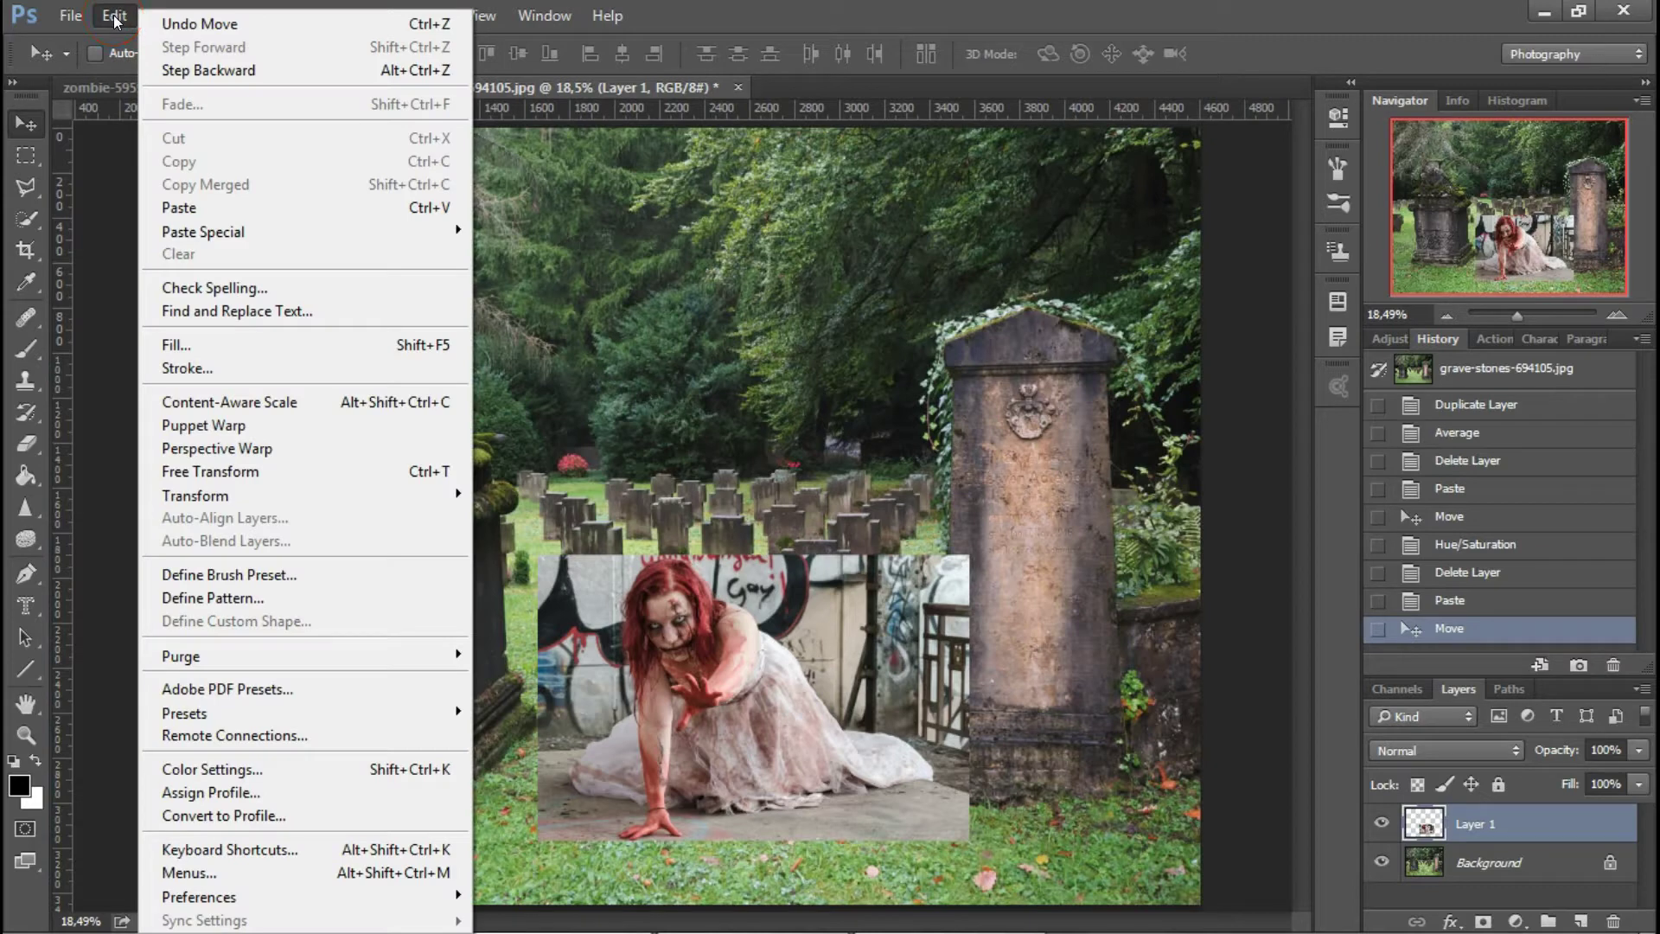
mouse_move(306, 494)
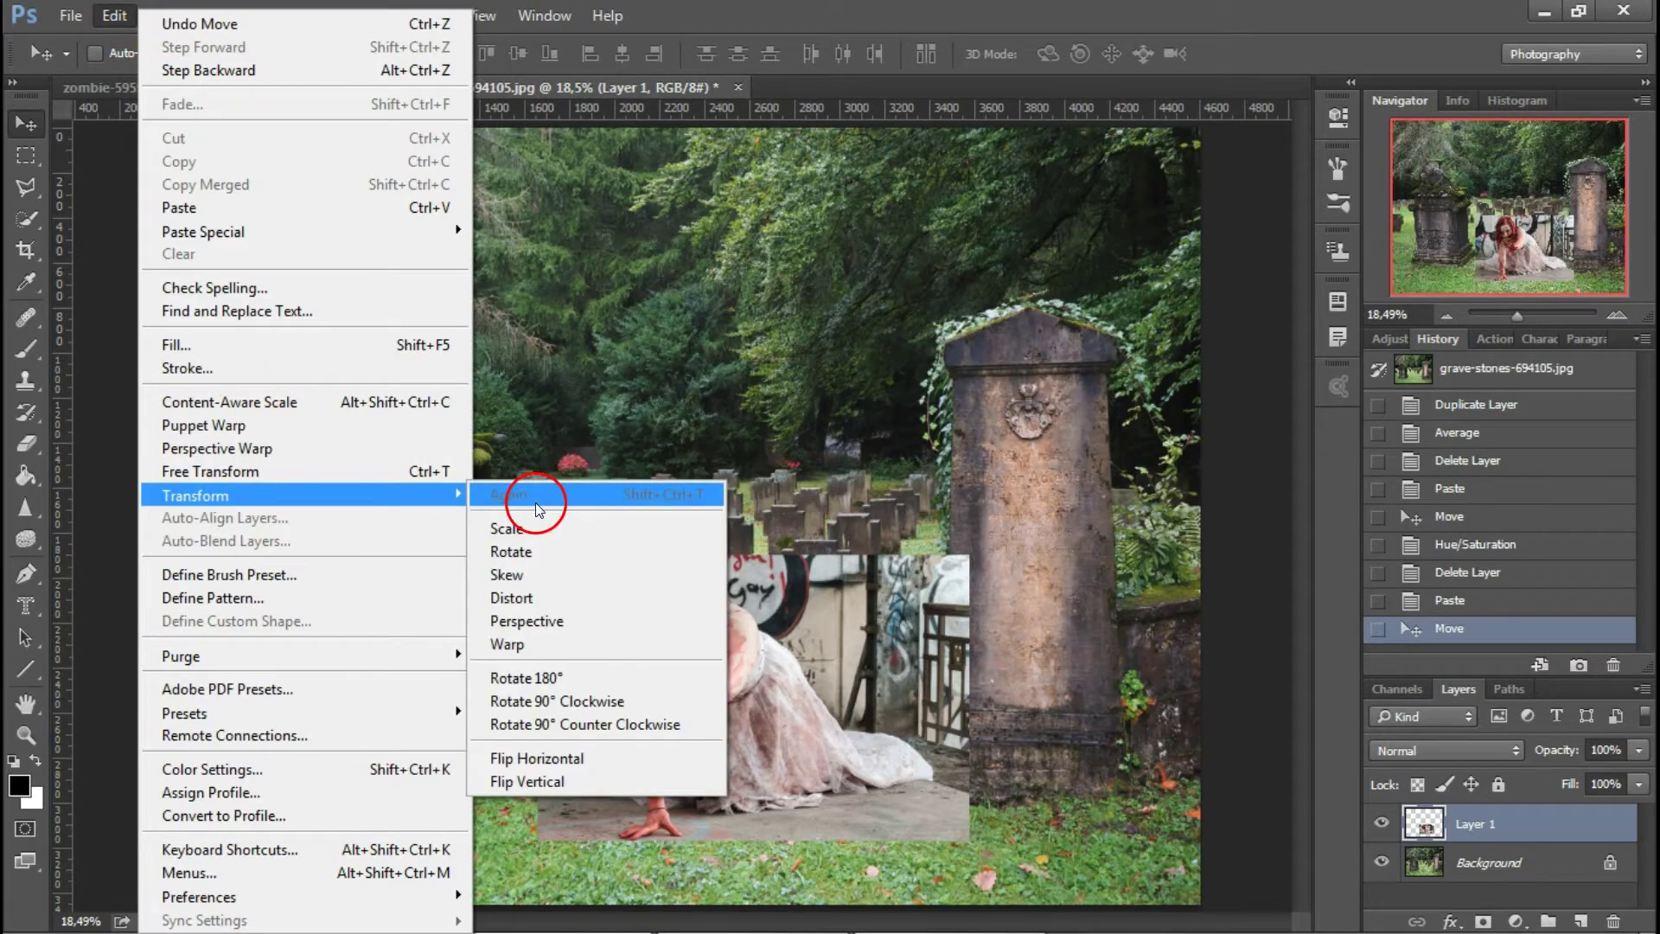
click(548, 760)
drag(800, 722, 744, 719)
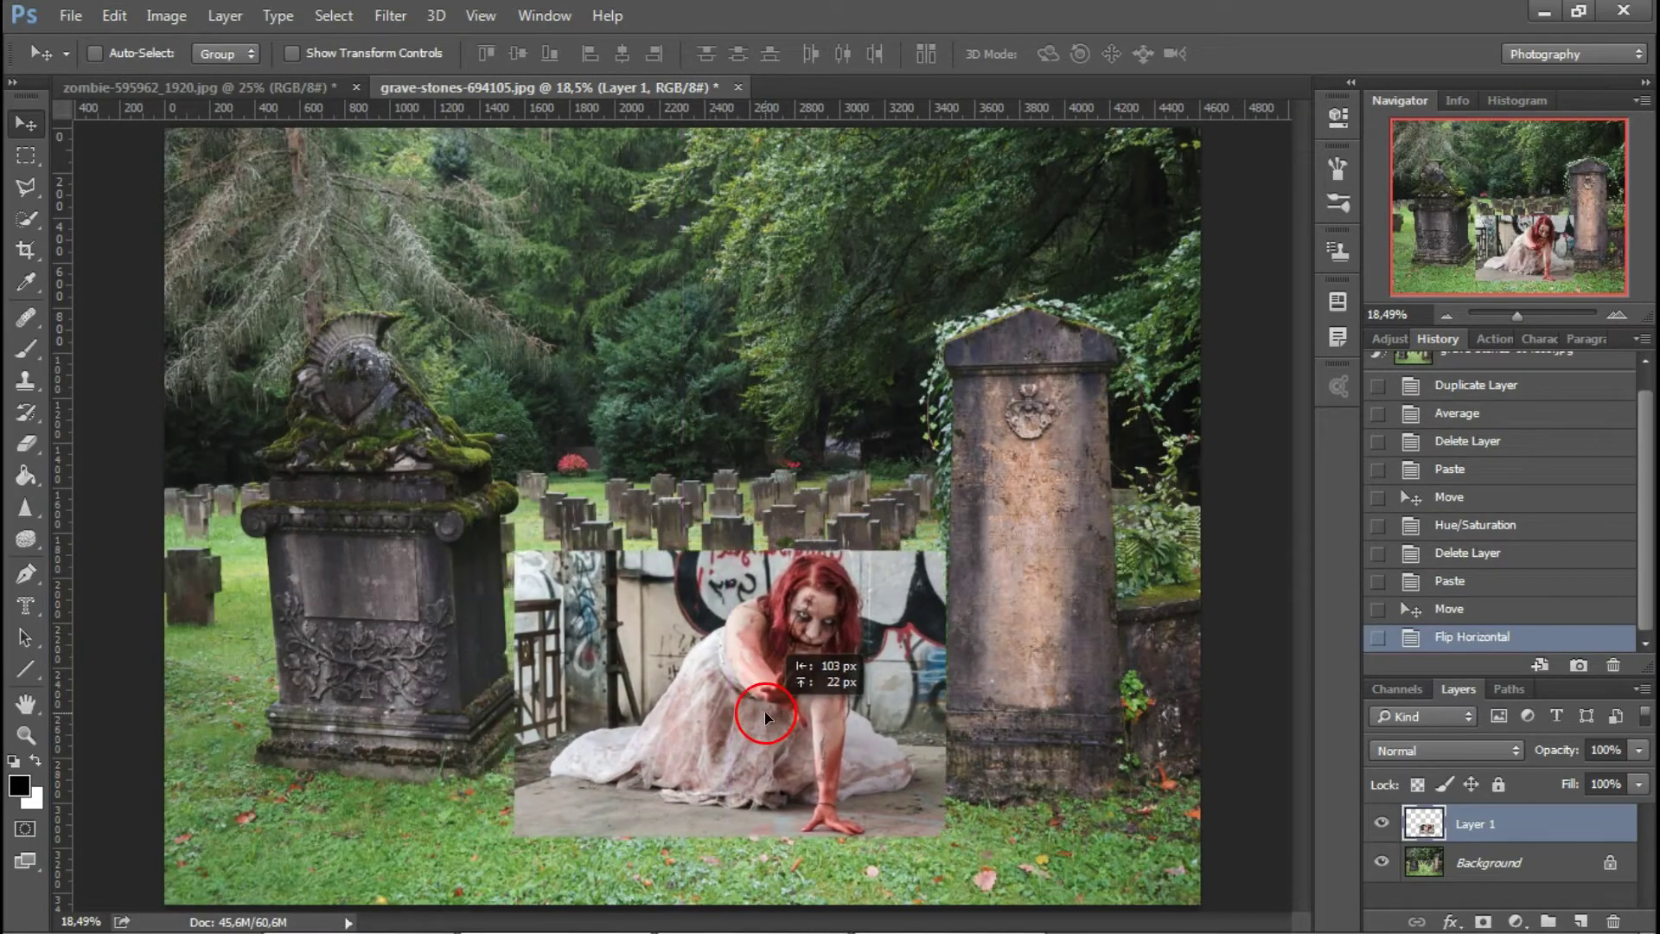
mouse_move(743, 719)
mouse_down()
mouse_move(769, 756)
mouse_move(767, 726)
mouse_up()
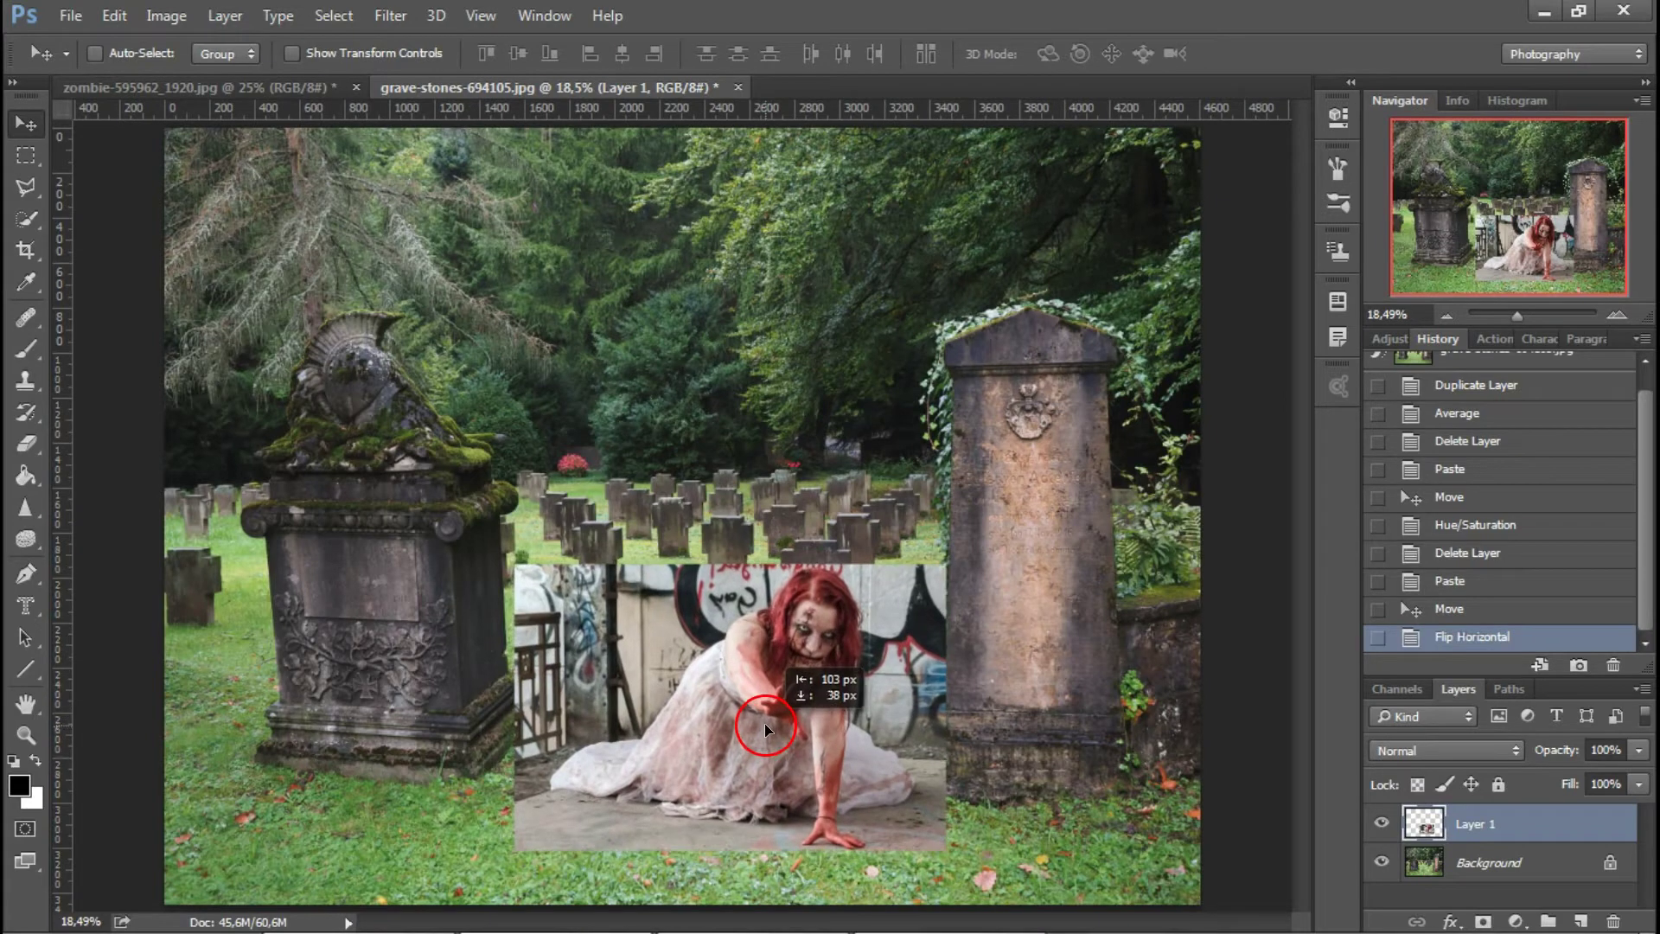
drag(765, 723, 754, 719)
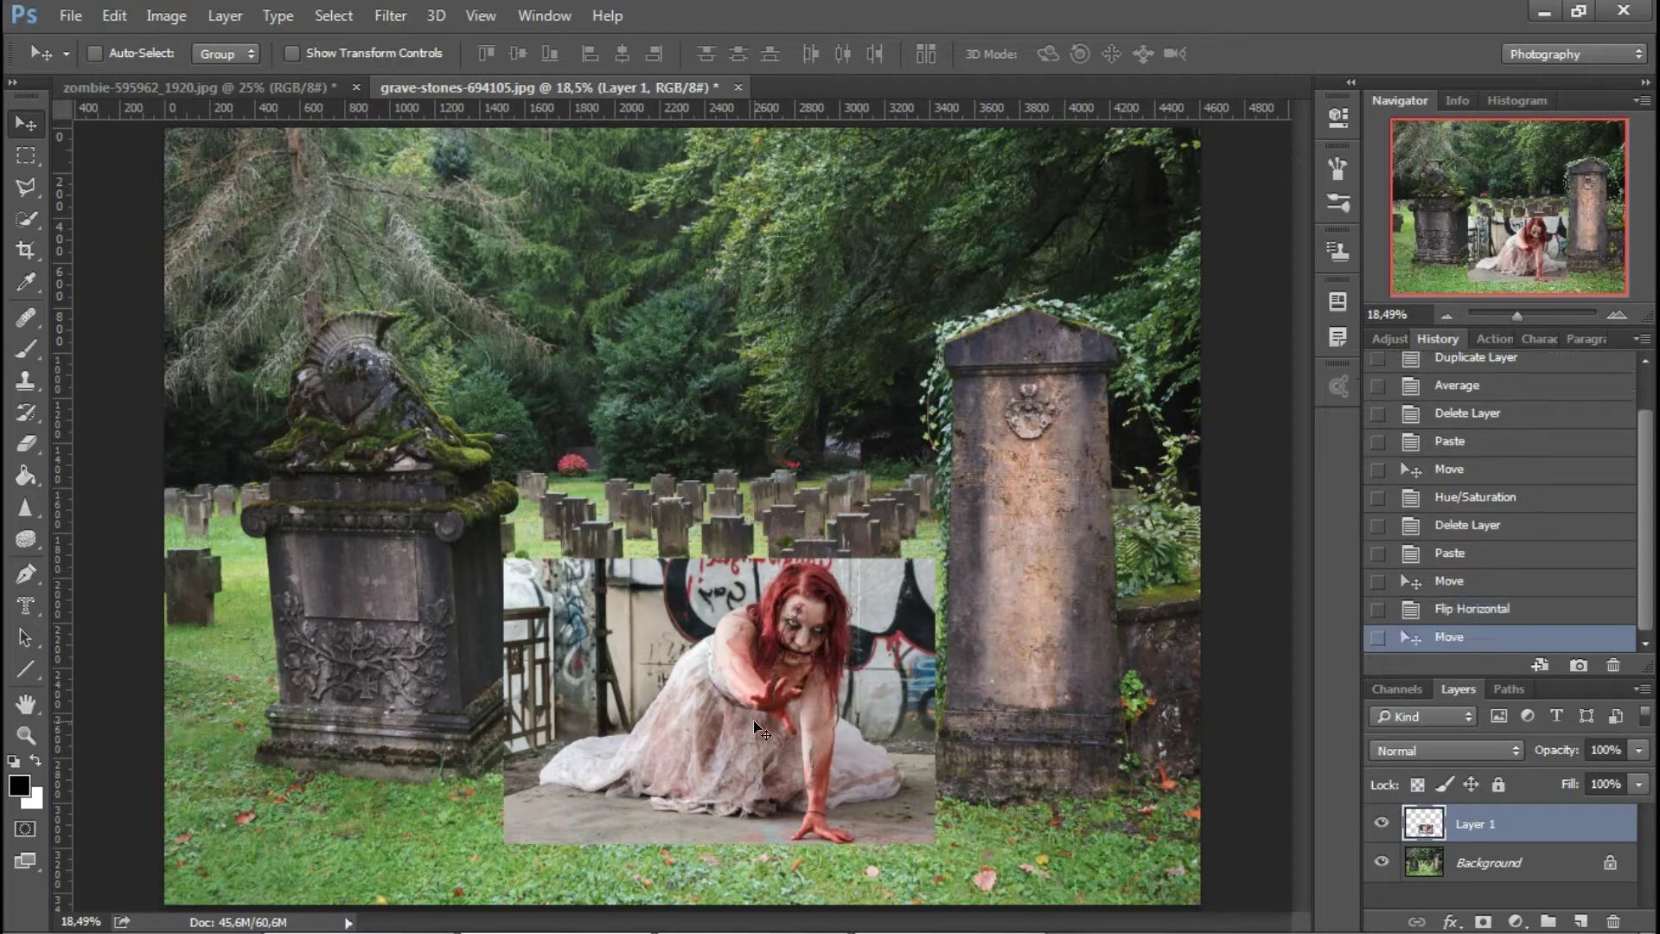
- Commit the placement and toggle Layer 1's visibility to compare
click(1005, 629)
click(1382, 824)
click(1619, 312)
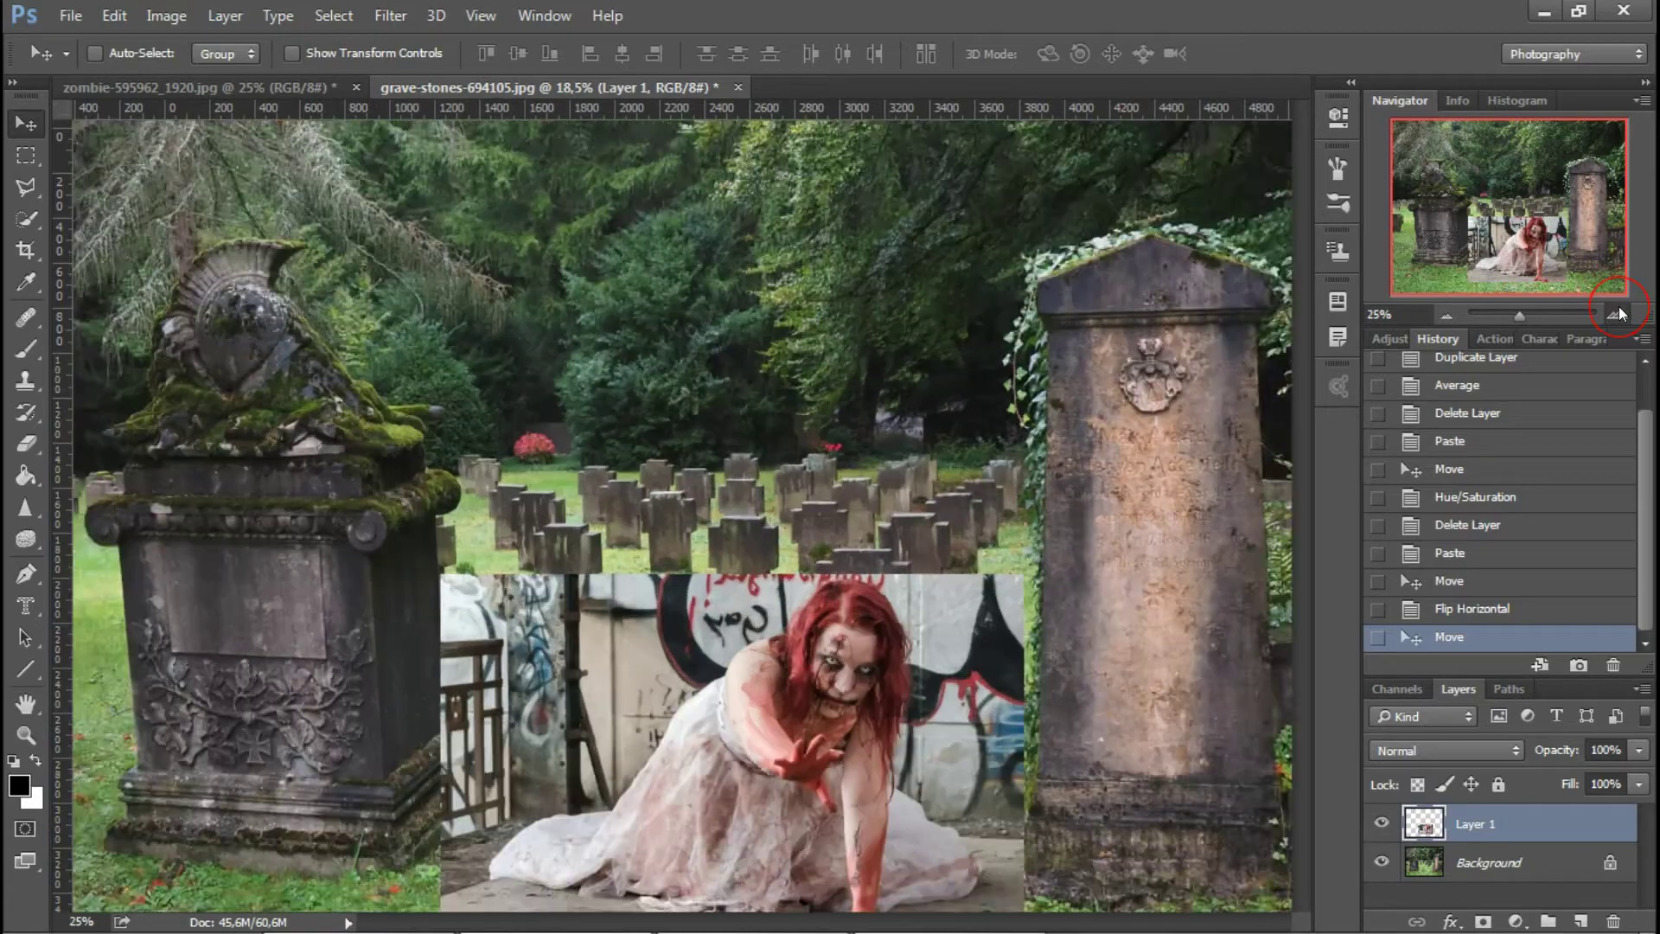
- At 100% zoom, erase the graffiti wall around the zombie's hair with the Eraser
click(1619, 311)
click(1618, 311)
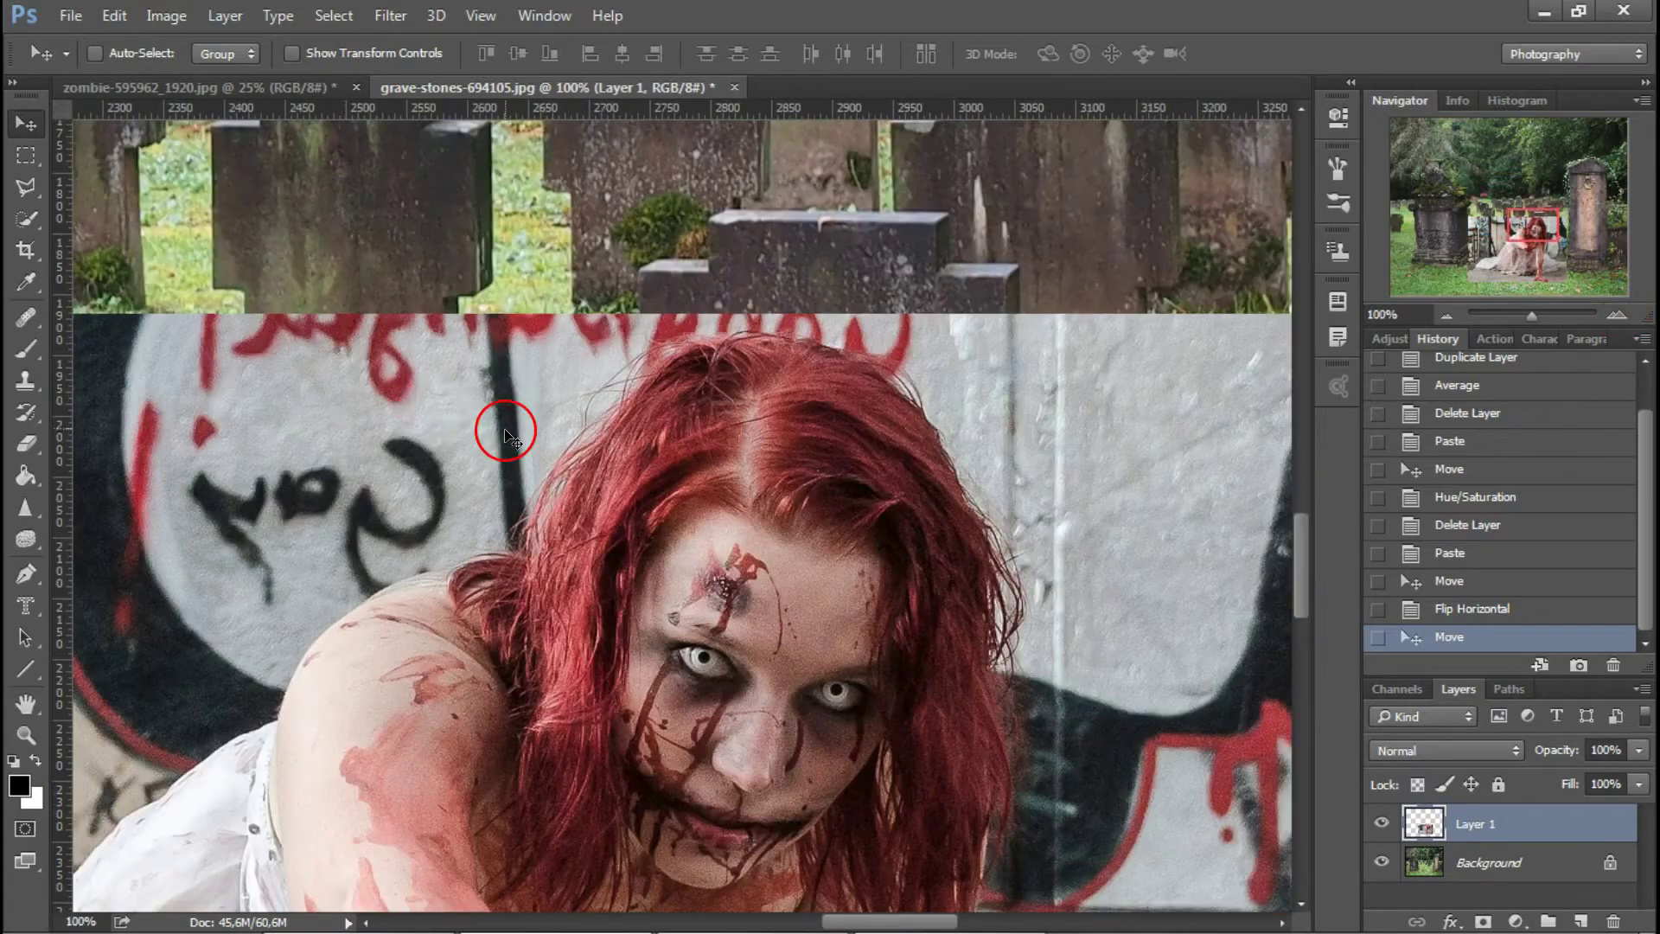
click(26, 443)
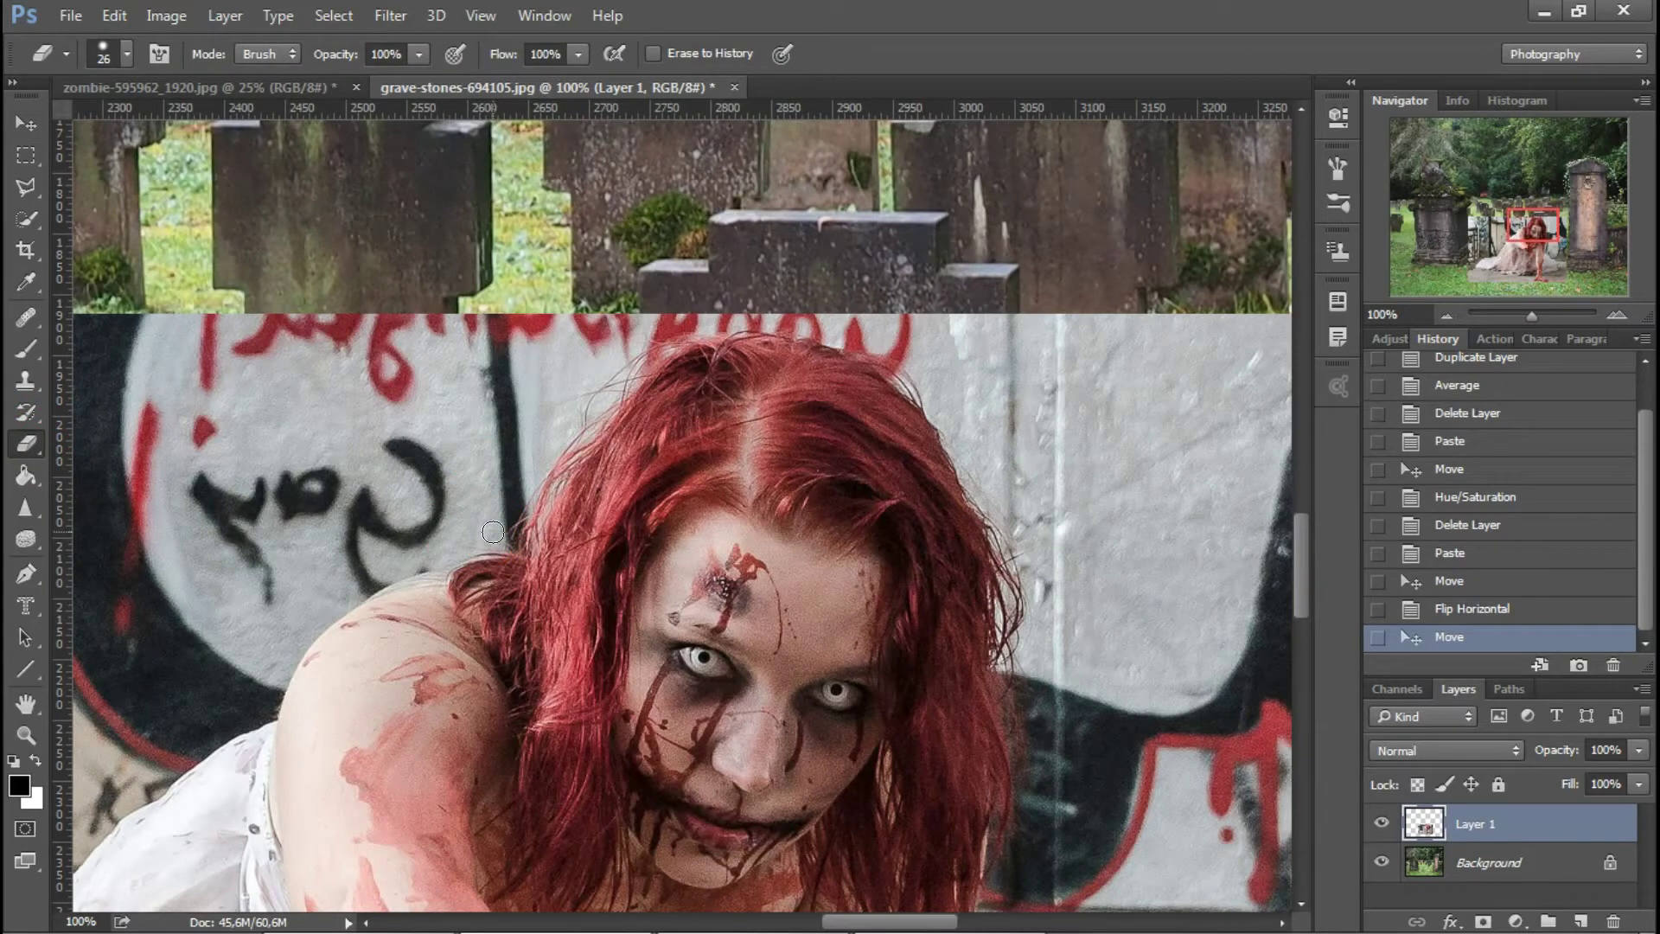
mouse_move(479, 534)
mouse_down()
mouse_move(383, 574)
mouse_move(264, 708)
mouse_up()
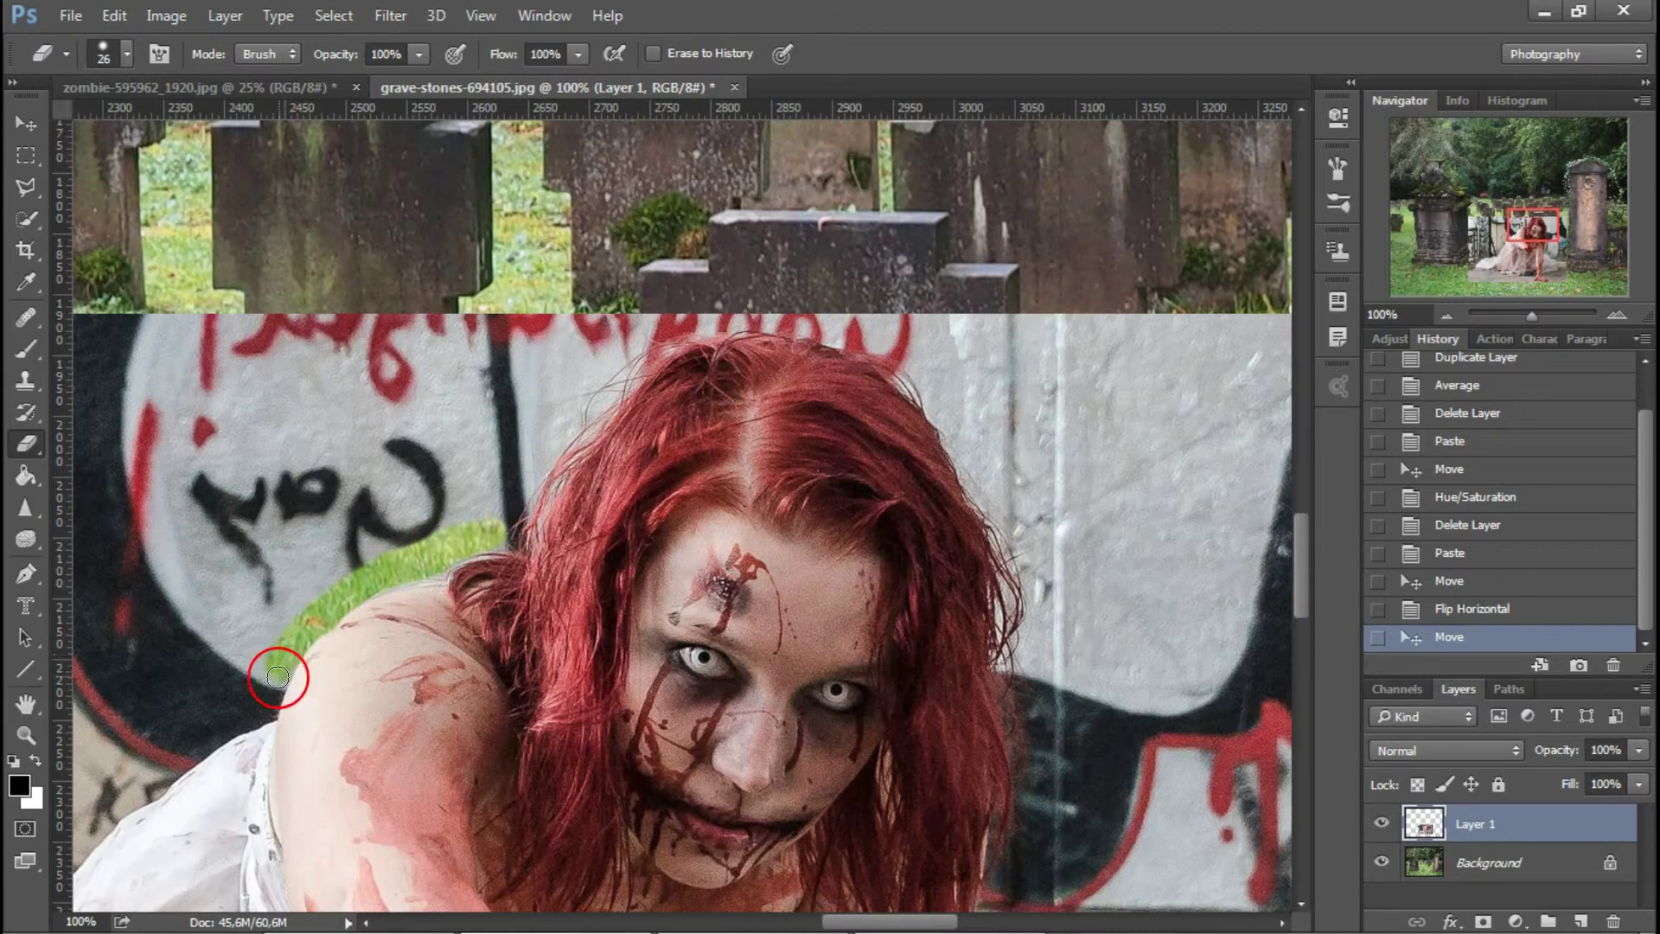
drag(264, 708, 169, 782)
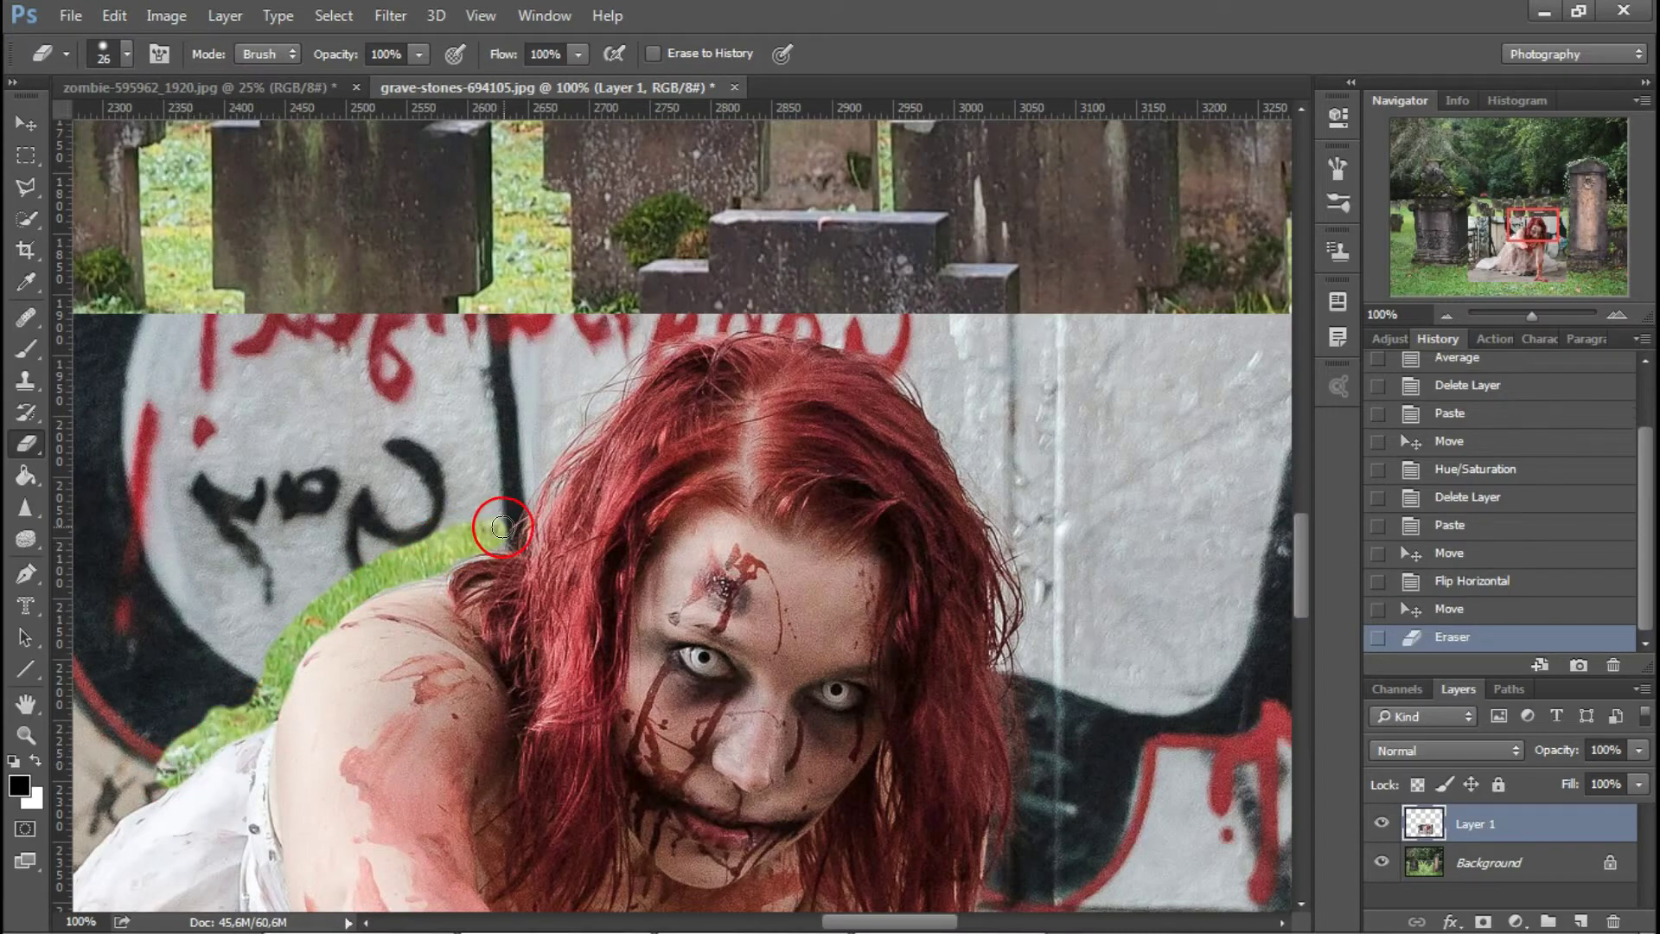
drag(511, 508, 804, 320)
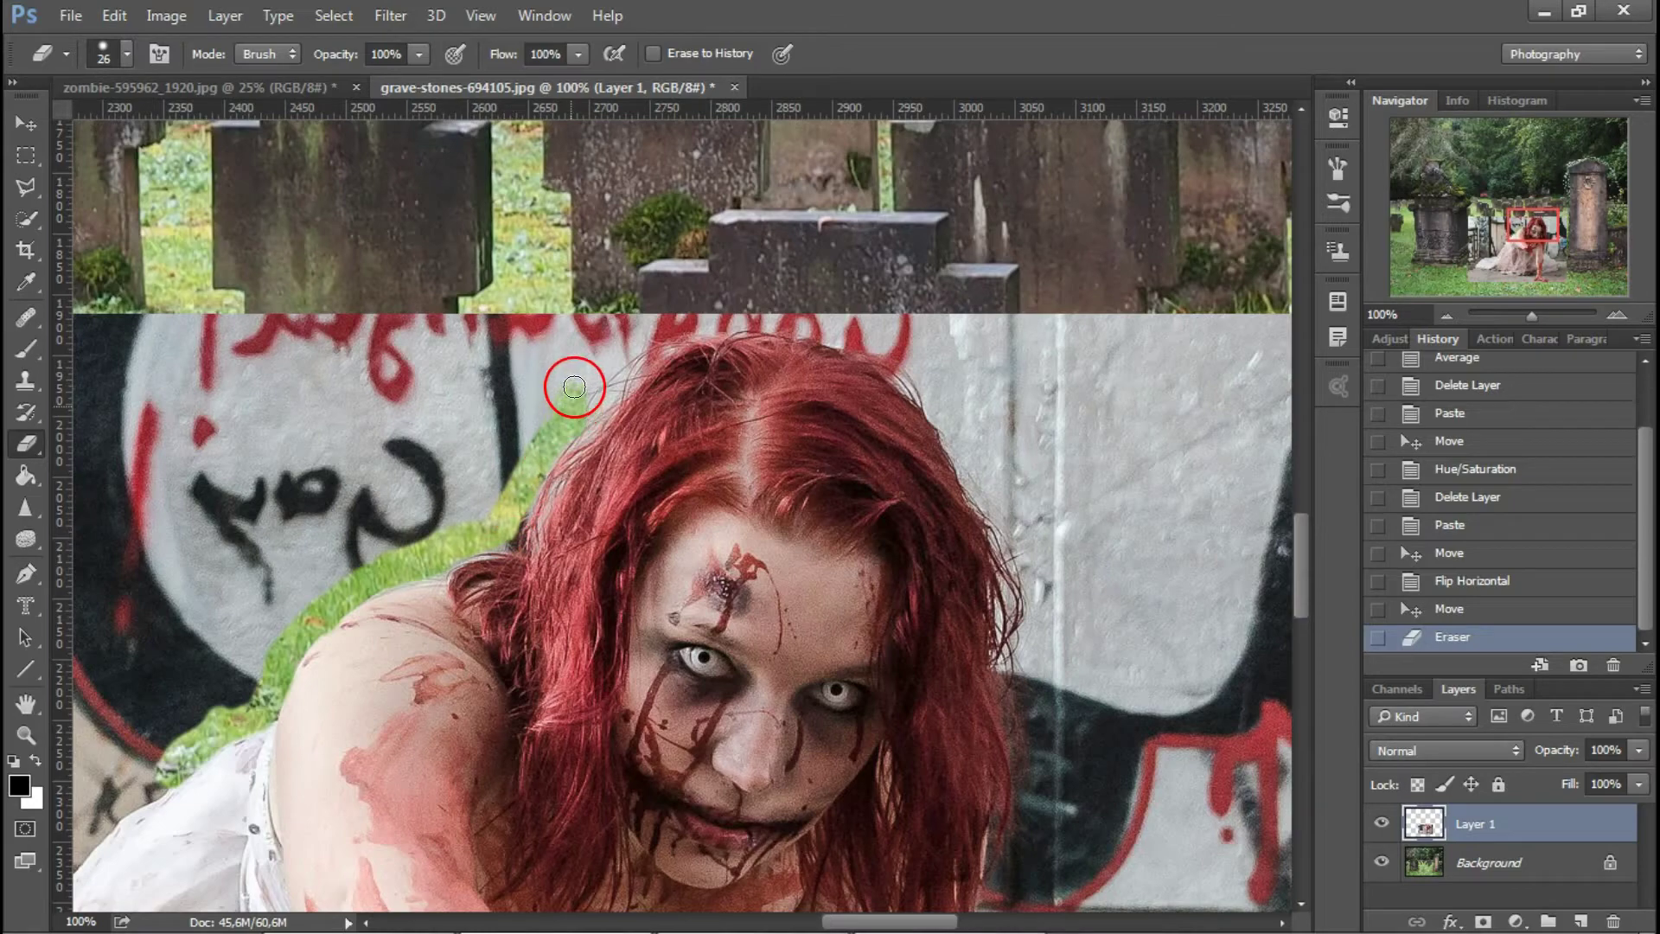
drag(803, 320, 1020, 770)
- Erase the remaining wall and pavement around the zombie's head, shoulders and body
scroll(1020, 770, down, 3)
drag(1075, 510, 1004, 792)
scroll(1004, 792, down, 4)
mouse_move(971, 556)
mouse_down()
mouse_move(1068, 668)
mouse_move(1037, 830)
mouse_up()
scroll(983, 823, down, 4)
scroll(983, 823, right, 4)
mouse_move(804, 476)
mouse_down()
mouse_move(884, 596)
mouse_move(519, 761)
mouse_up()
scroll(518, 761, down, 3)
mouse_move(484, 640)
mouse_down()
mouse_move(622, 778)
mouse_move(509, 654)
mouse_move(245, 782)
mouse_move(271, 712)
mouse_up()
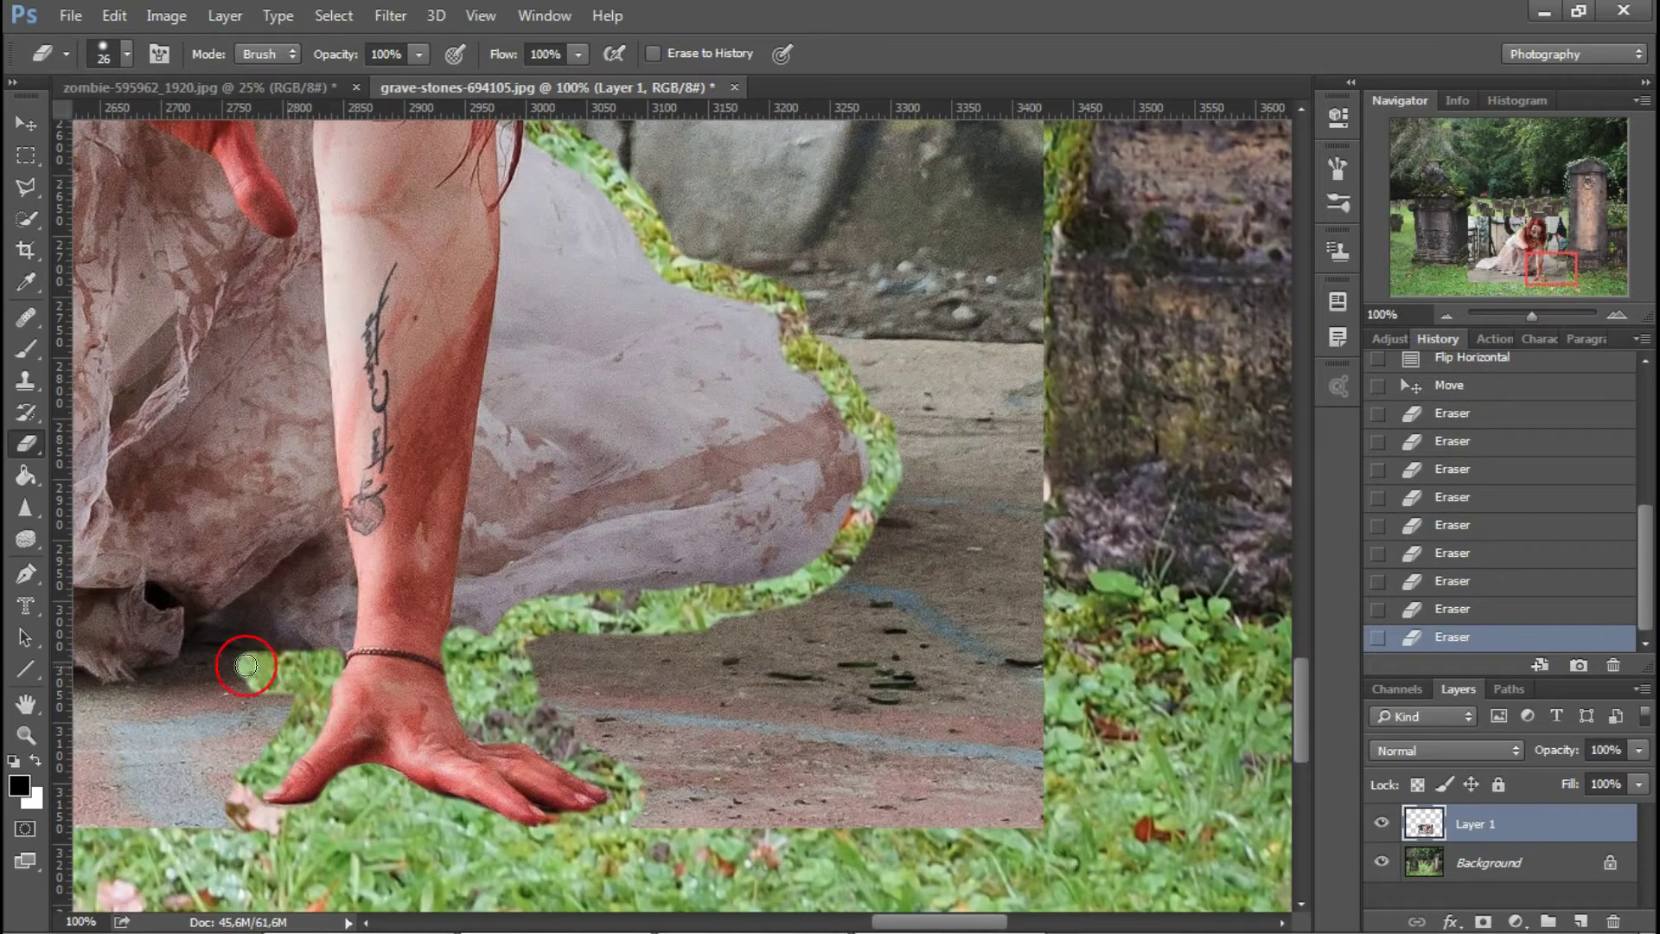
scroll(271, 711, left, 5)
mouse_move(715, 692)
mouse_down()
mouse_move(424, 714)
mouse_move(857, 753)
mouse_move(756, 768)
mouse_up()
scroll(756, 768, left, 6)
mouse_move(893, 630)
mouse_down()
mouse_move(485, 526)
mouse_move(519, 551)
mouse_up()
scroll(520, 551, up, 1)
mouse_move(302, 553)
mouse_down()
mouse_move(351, 475)
mouse_move(659, 352)
mouse_up()
scroll(860, 271, up, 4)
mouse_move(1012, 328)
mouse_down()
mouse_move(975, 504)
mouse_move(815, 723)
mouse_up()
scroll(815, 723, right, 5)
scroll(606, 519, up, 2)
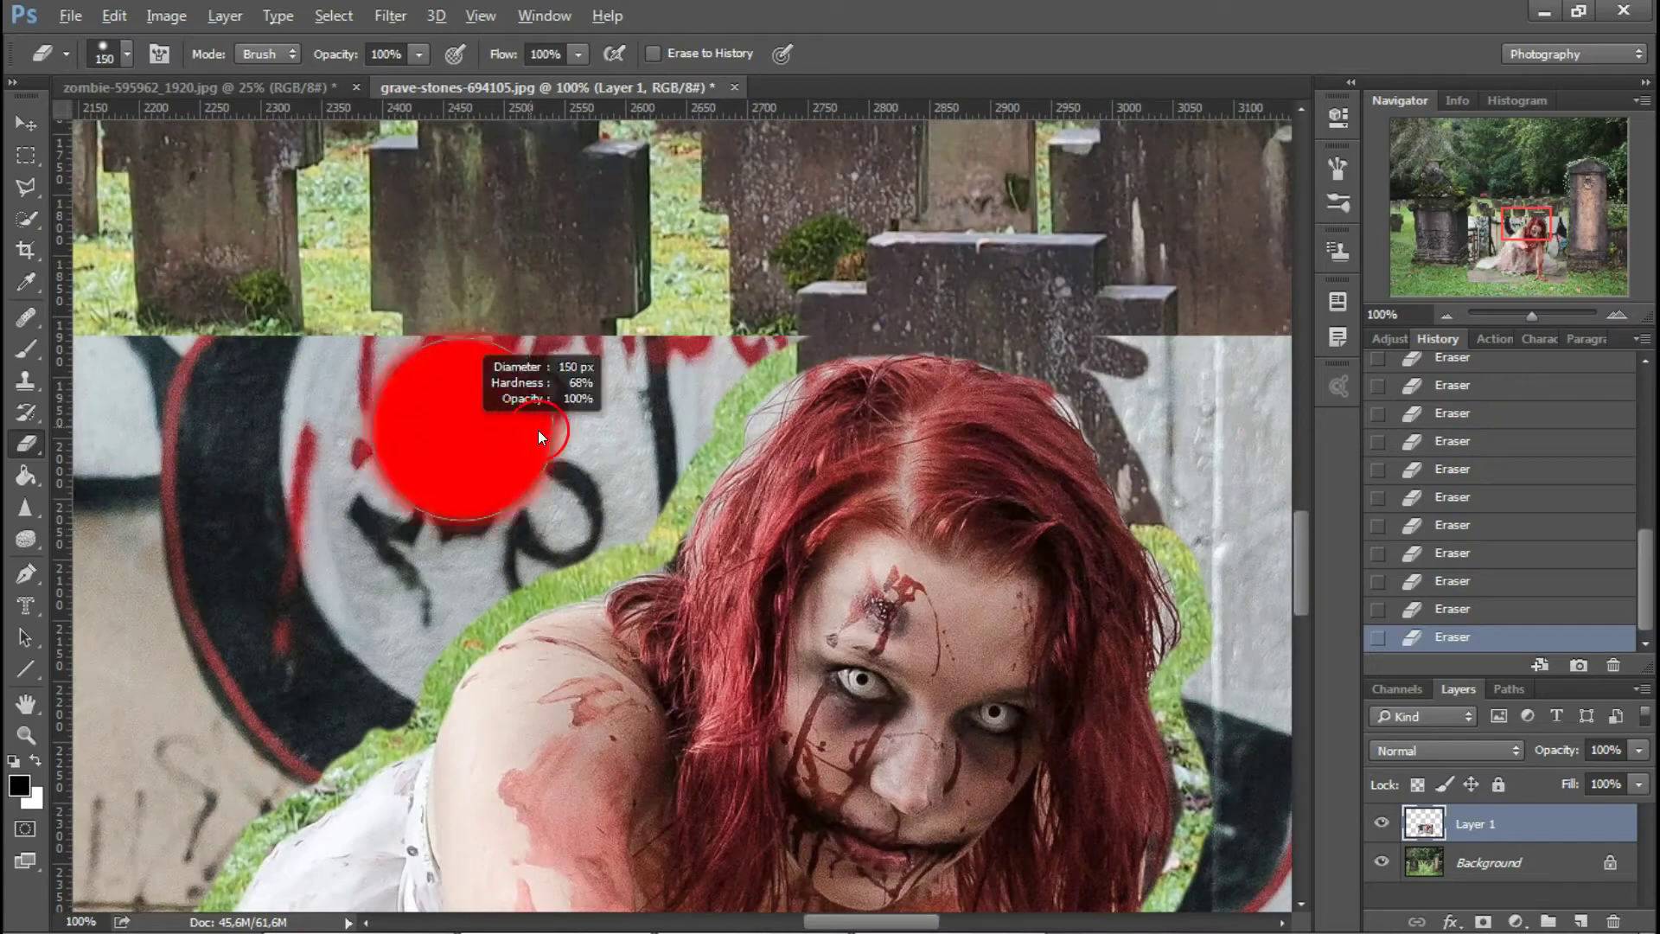
- Erase the left-side graffiti, gate remnants and leftovers near the grass, then view the whole composite
mouse_move(364, 489)
mouse_down()
mouse_move(270, 685)
mouse_move(138, 389)
mouse_up()
scroll(605, 519, right, 6)
scroll(606, 519, down, 5)
drag(519, 593, 824, 323)
scroll(705, 360, up, 4)
scroll(727, 438, down, 7)
mouse_move(727, 437)
mouse_down()
mouse_move(556, 705)
mouse_move(1234, 530)
mouse_up()
scroll(1234, 530, left, 4)
scroll(865, 518, left, 3)
scroll(692, 475, left, 4)
drag(994, 216, 614, 440)
scroll(613, 440, right, 5)
scroll(741, 559, up, 3)
scroll(741, 560, left, 5)
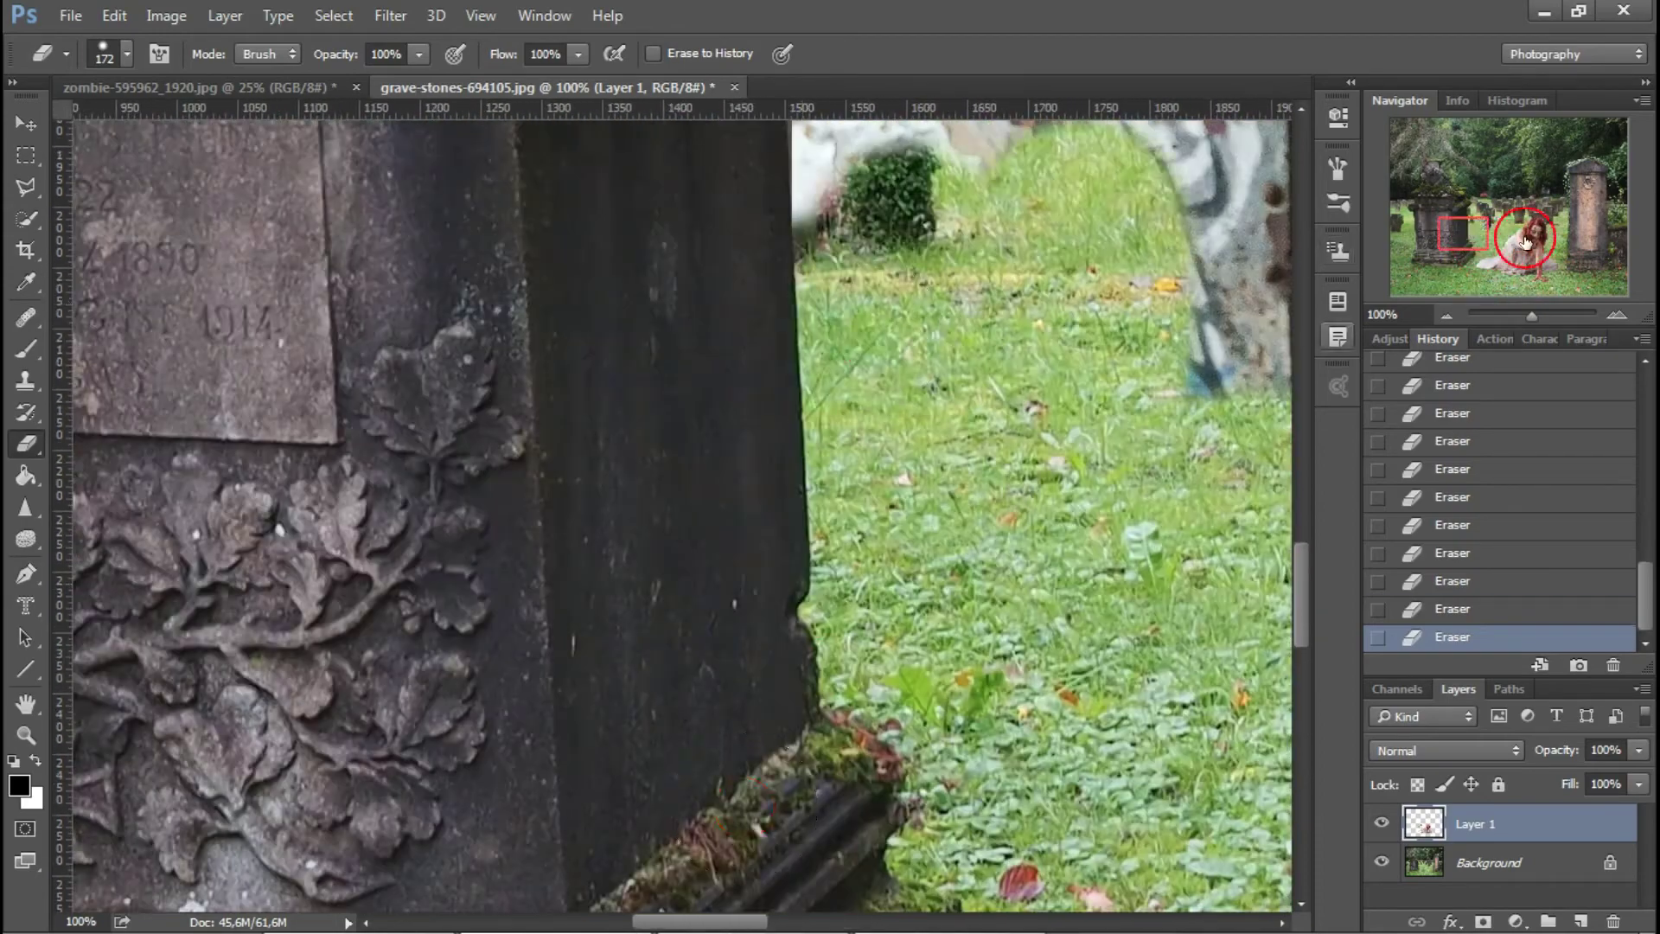
scroll(732, 781, right, 3)
key(ctrl+0)
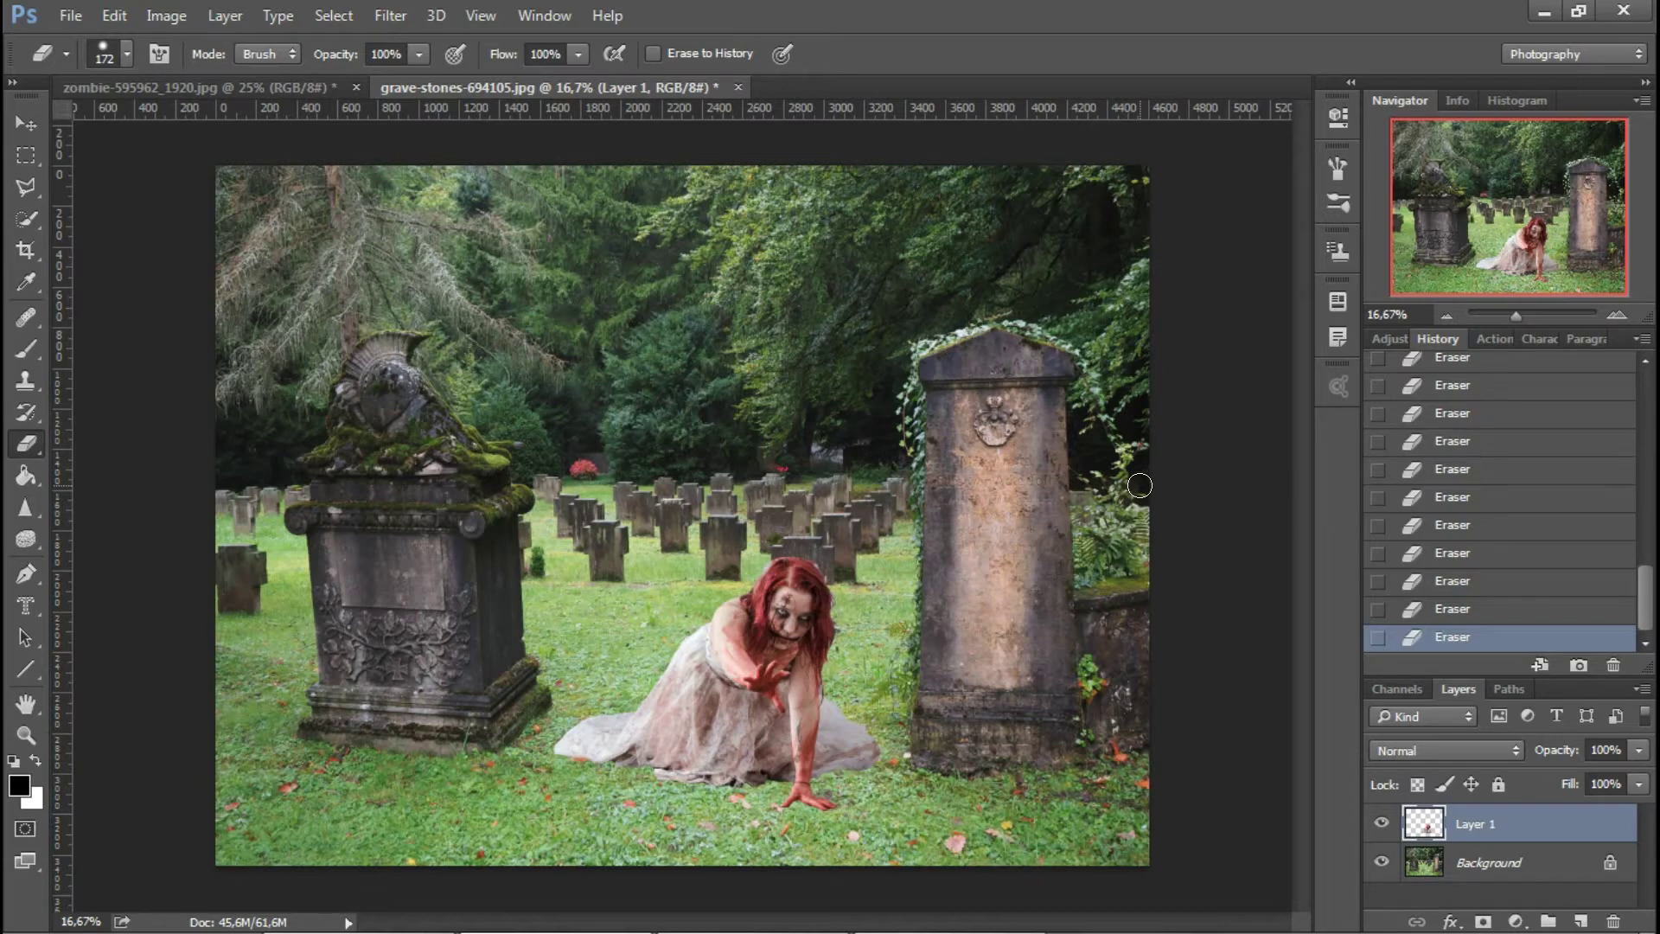
- Zoom in on the dress and set the eraser brush hardness to 73% with a new size
click(1617, 314)
click(1516, 207)
drag(1516, 207, 1503, 265)
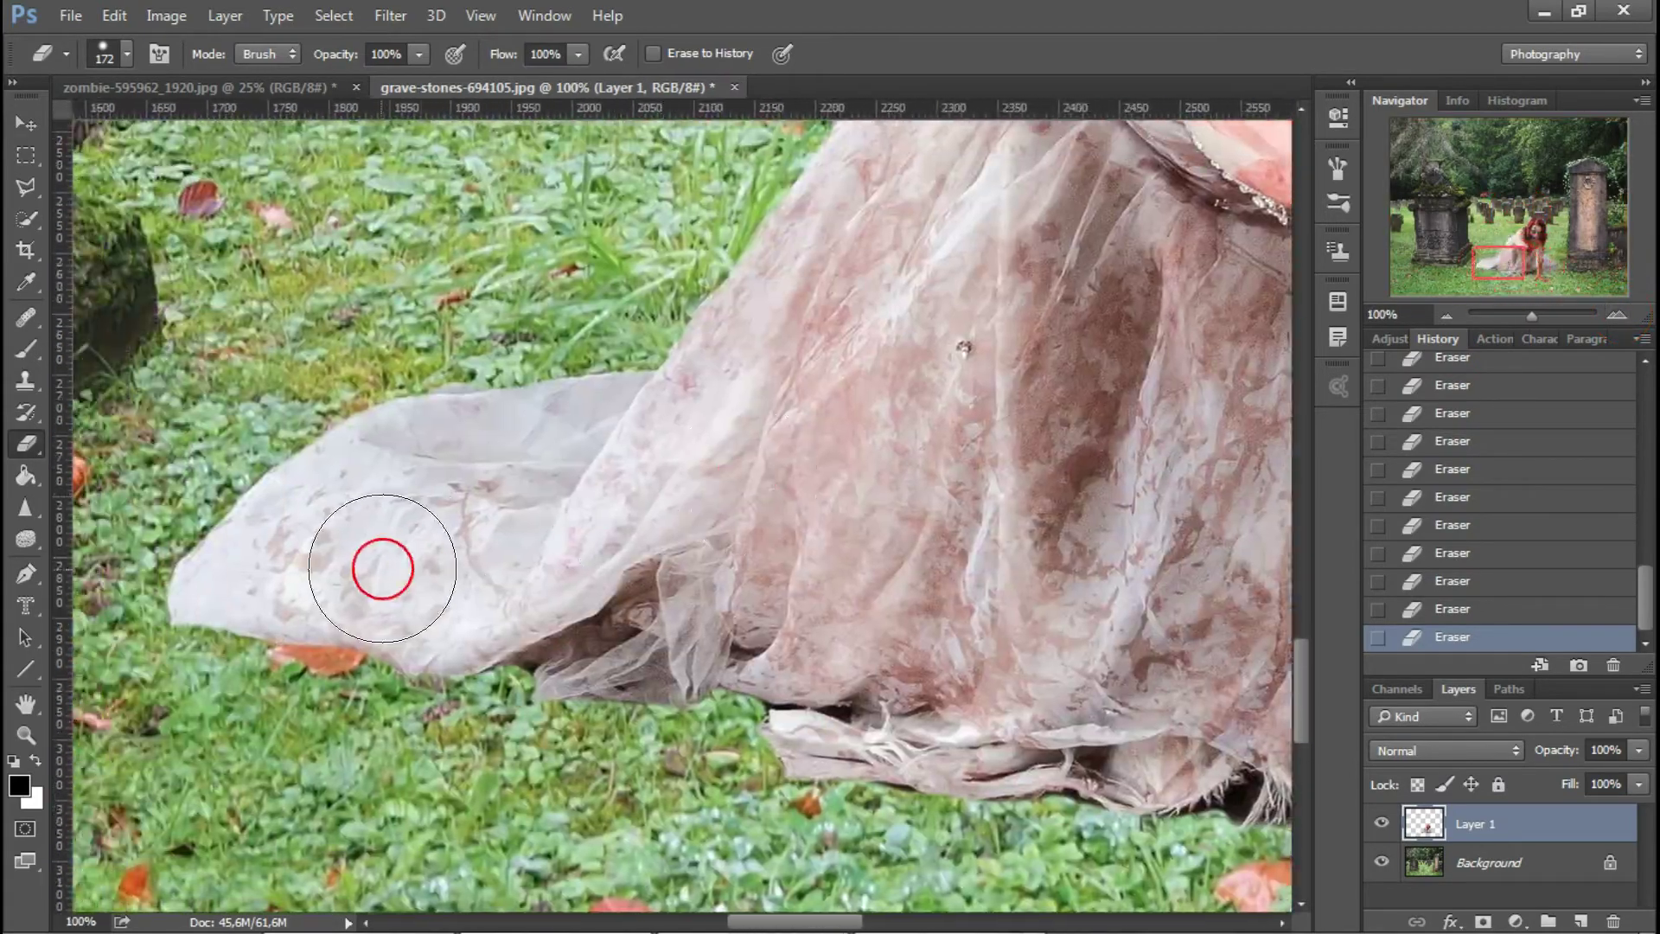
click(119, 52)
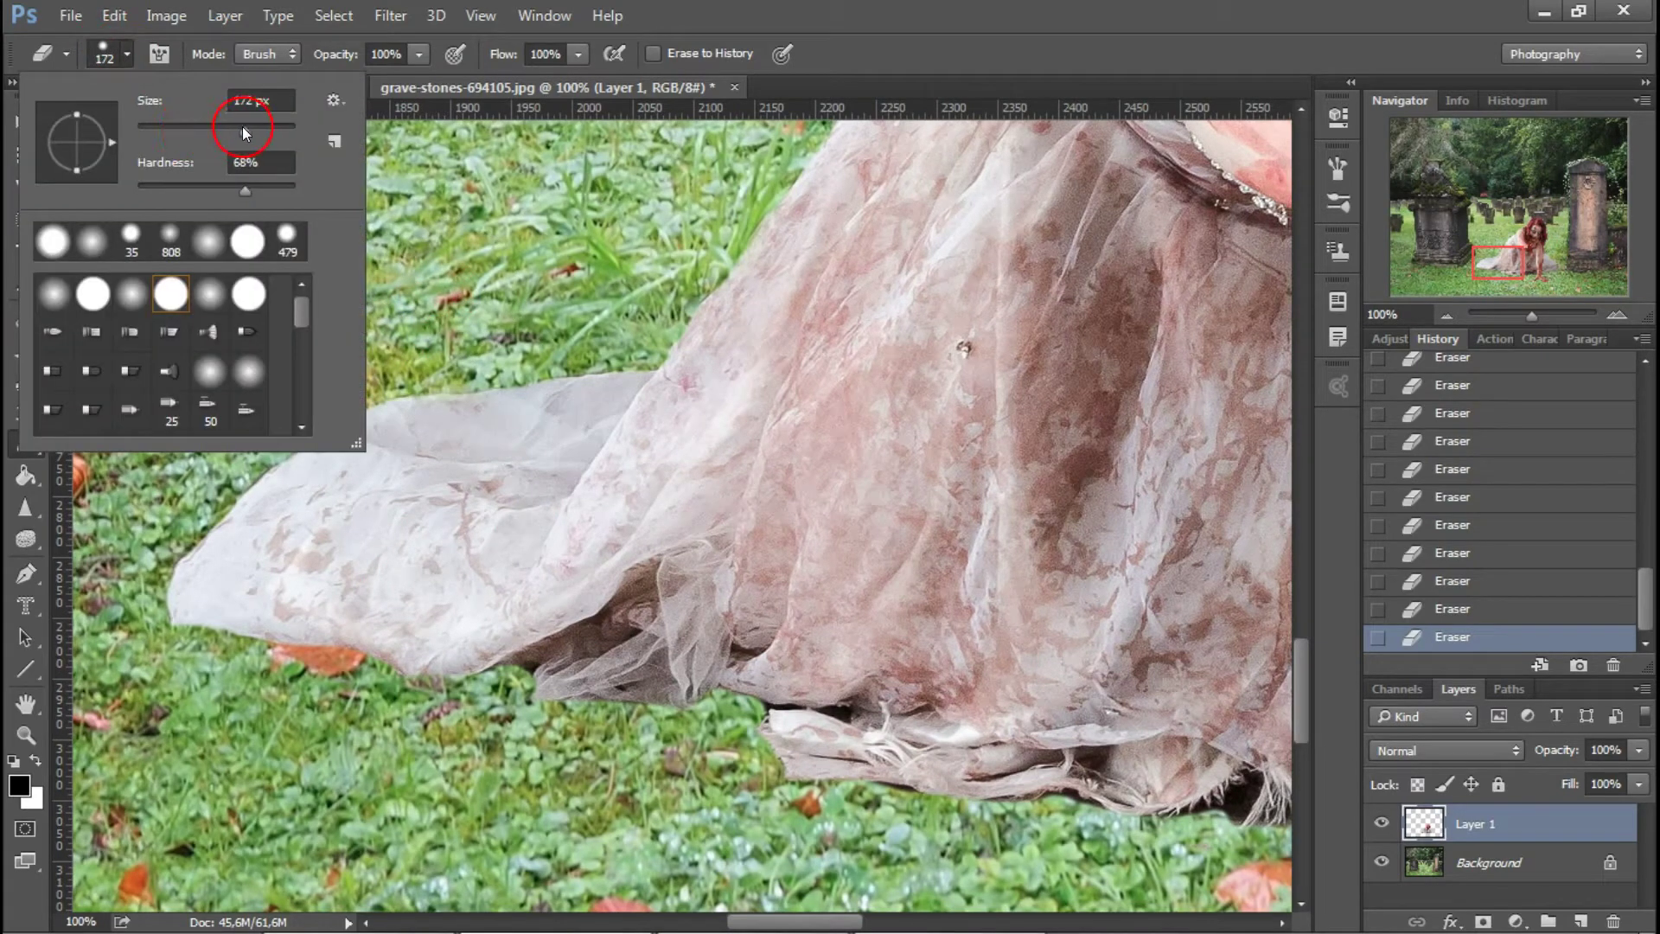
drag(167, 123, 163, 123)
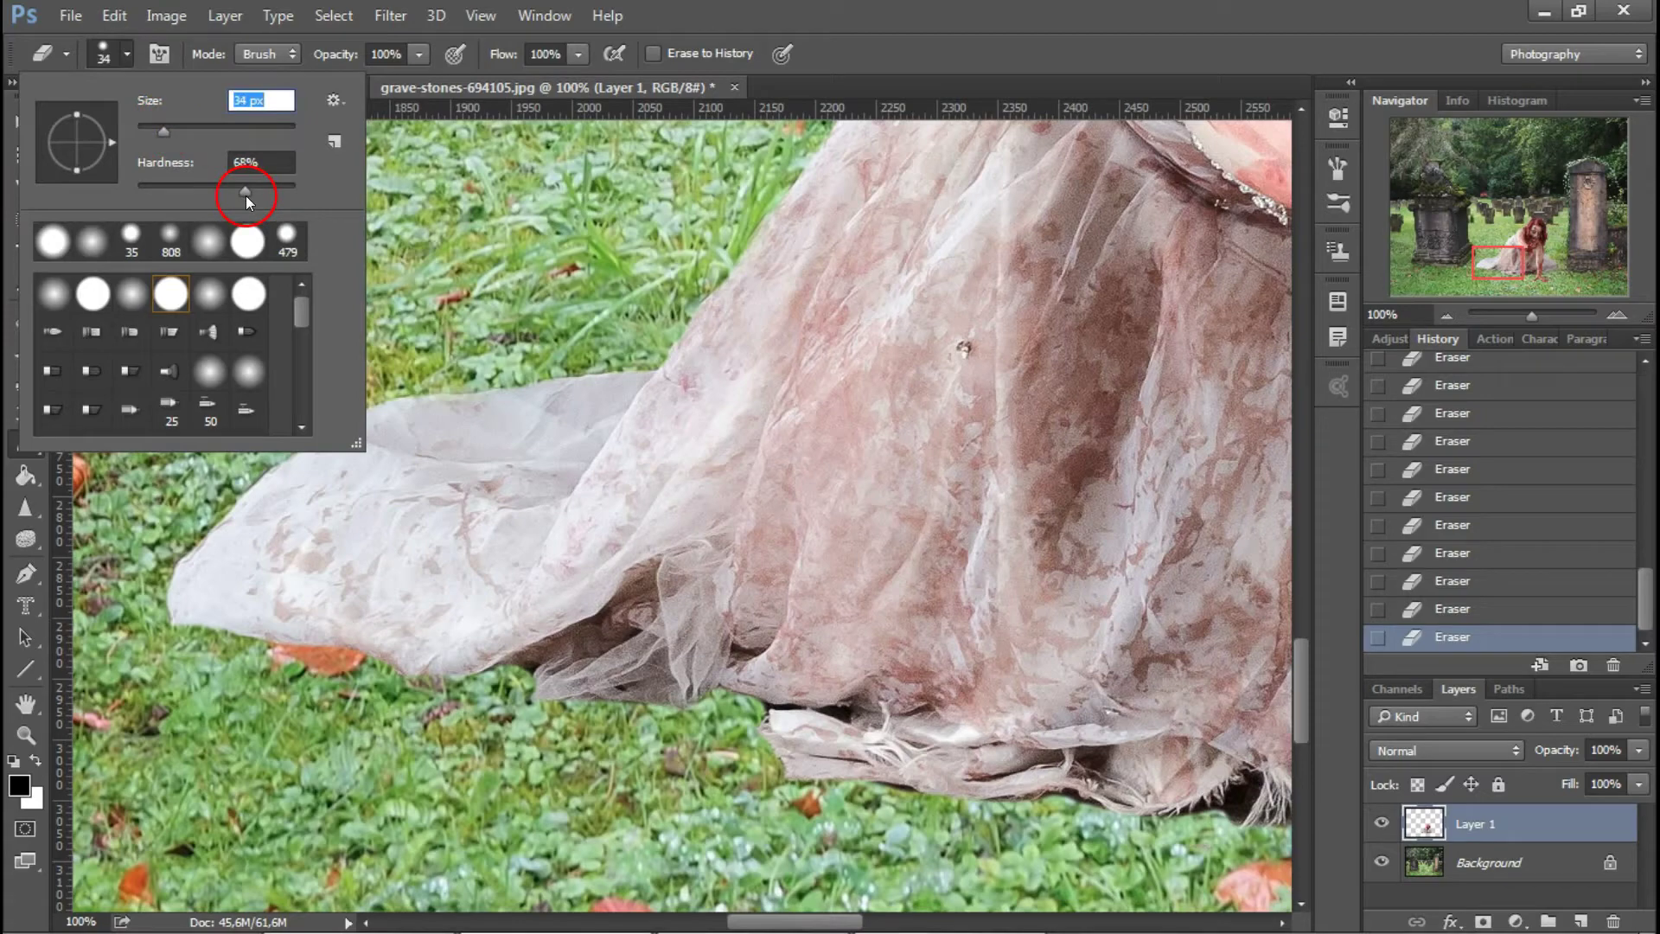
drag(246, 191, 227, 188)
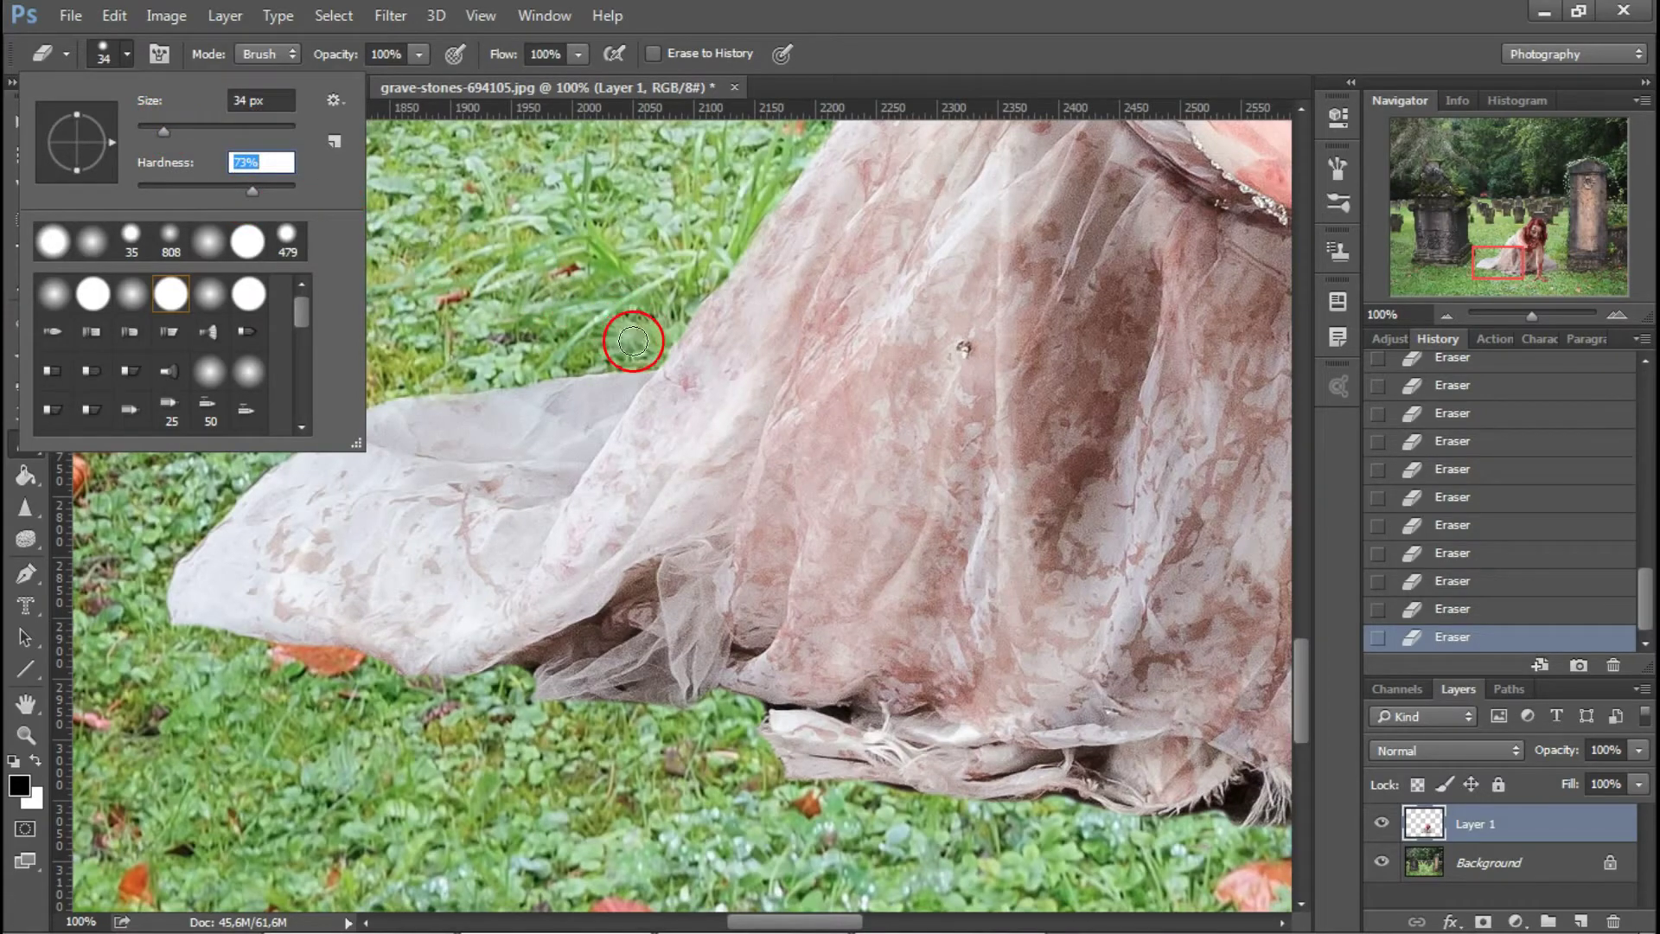
key(Return)
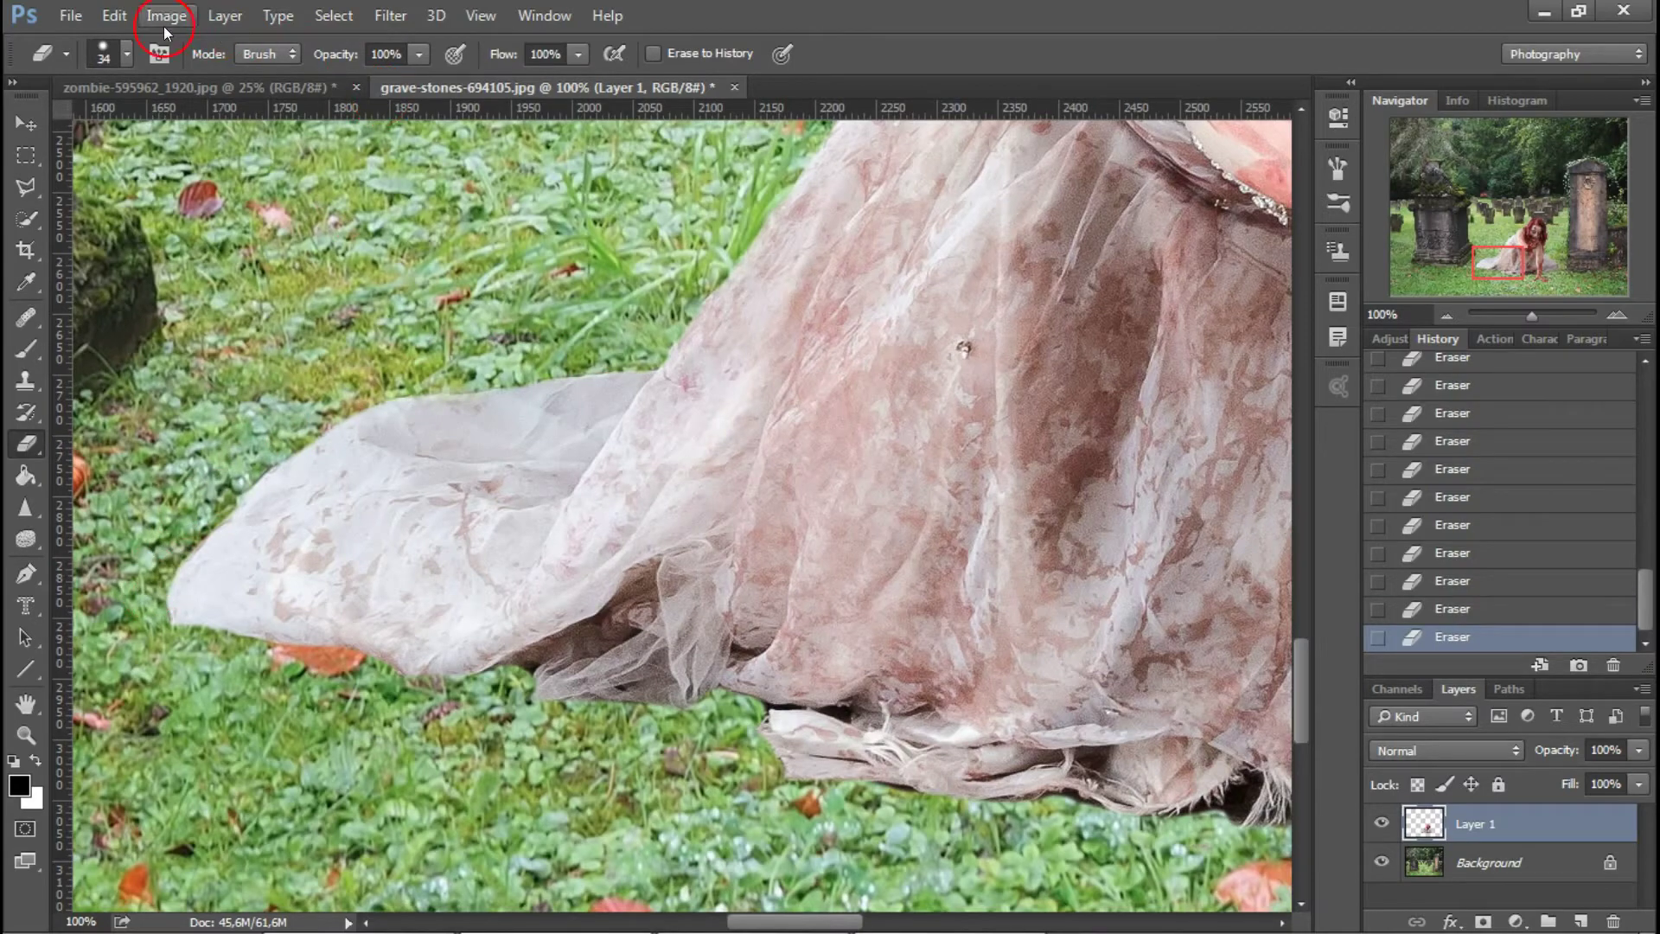
click(108, 53)
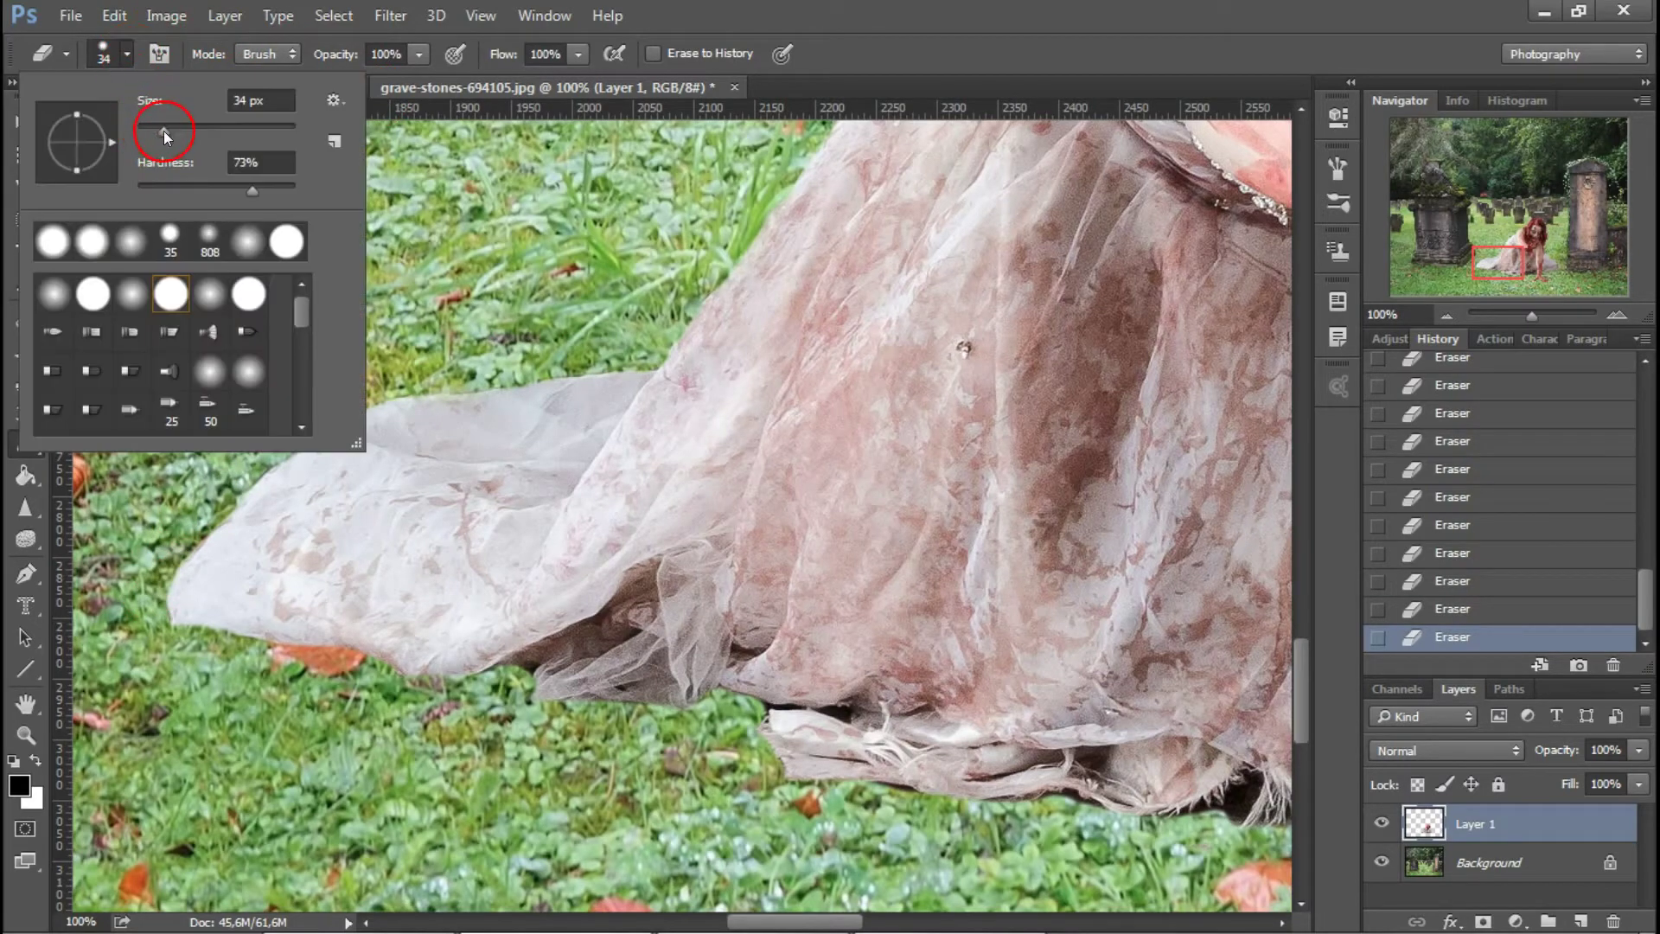
click(341, 197)
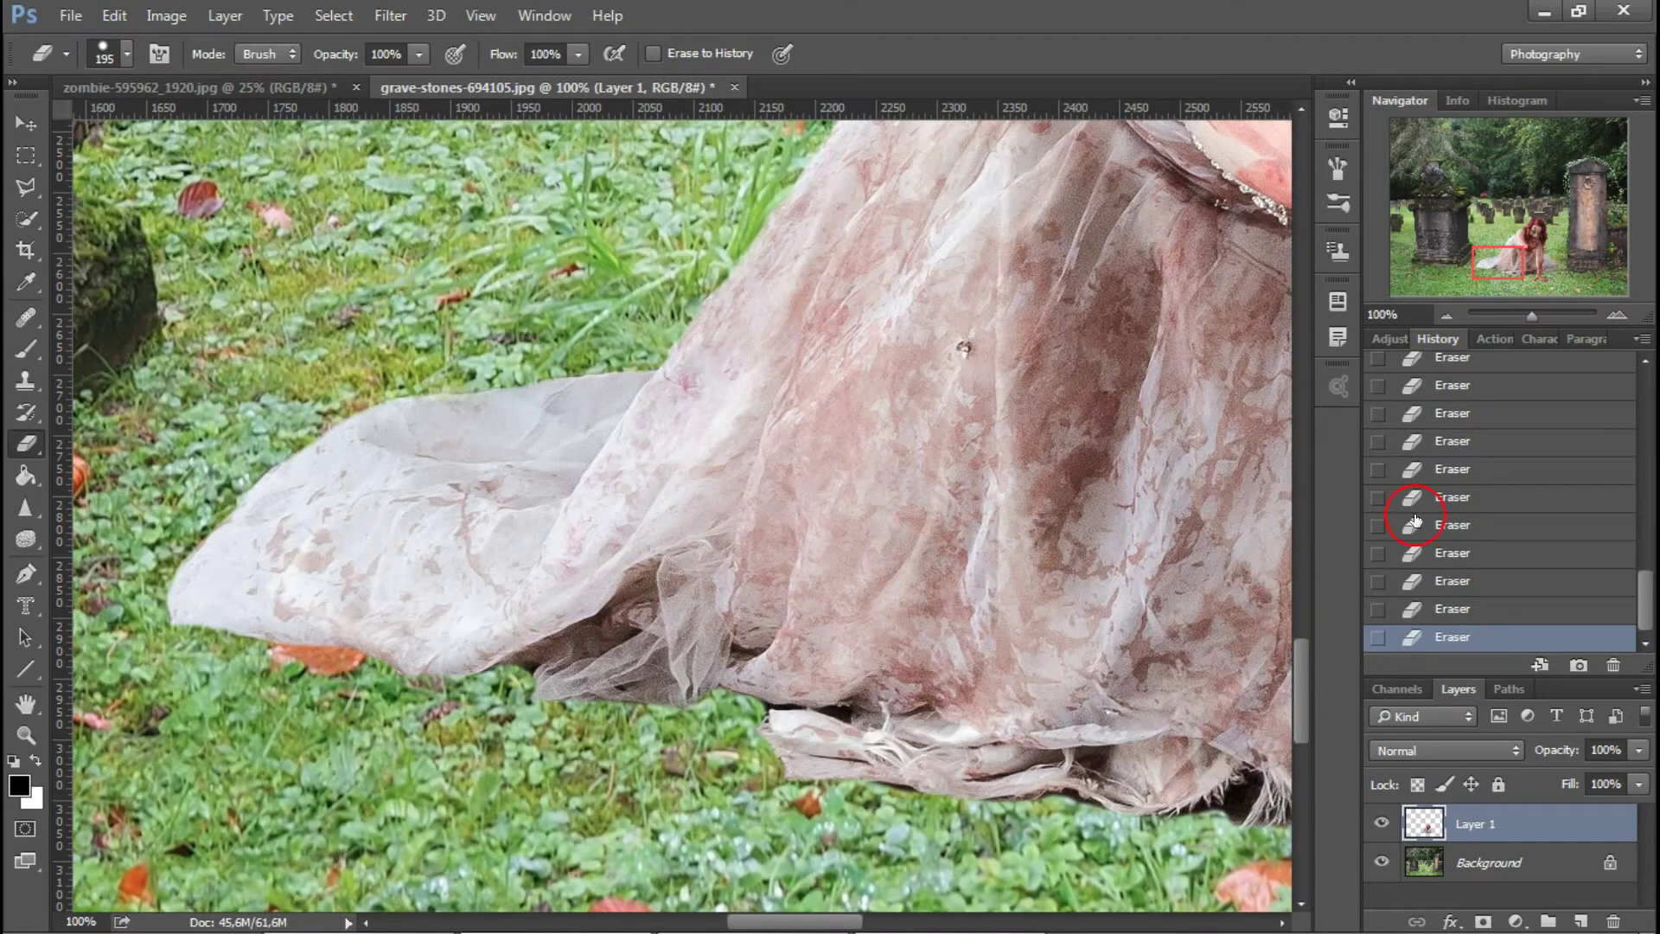
mouse_move(1496, 261)
mouse_down()
mouse_move(1548, 262)
mouse_move(1544, 249)
mouse_up()
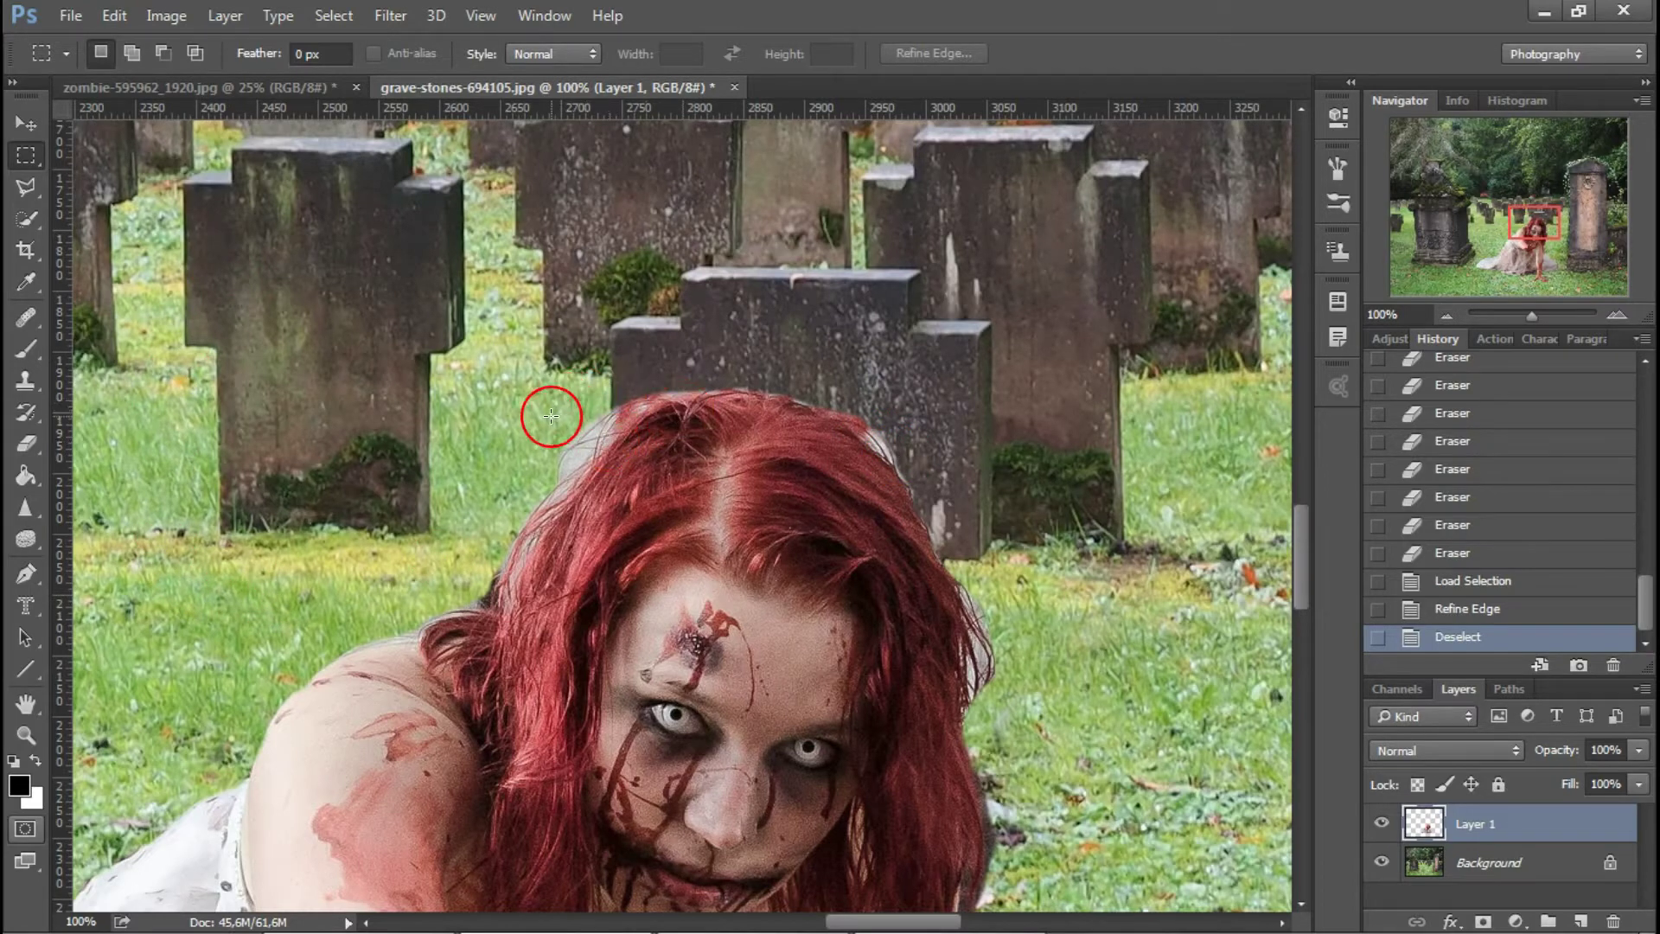
- Reselect the Eraser and shrink it to a small, softer brush
click(26, 444)
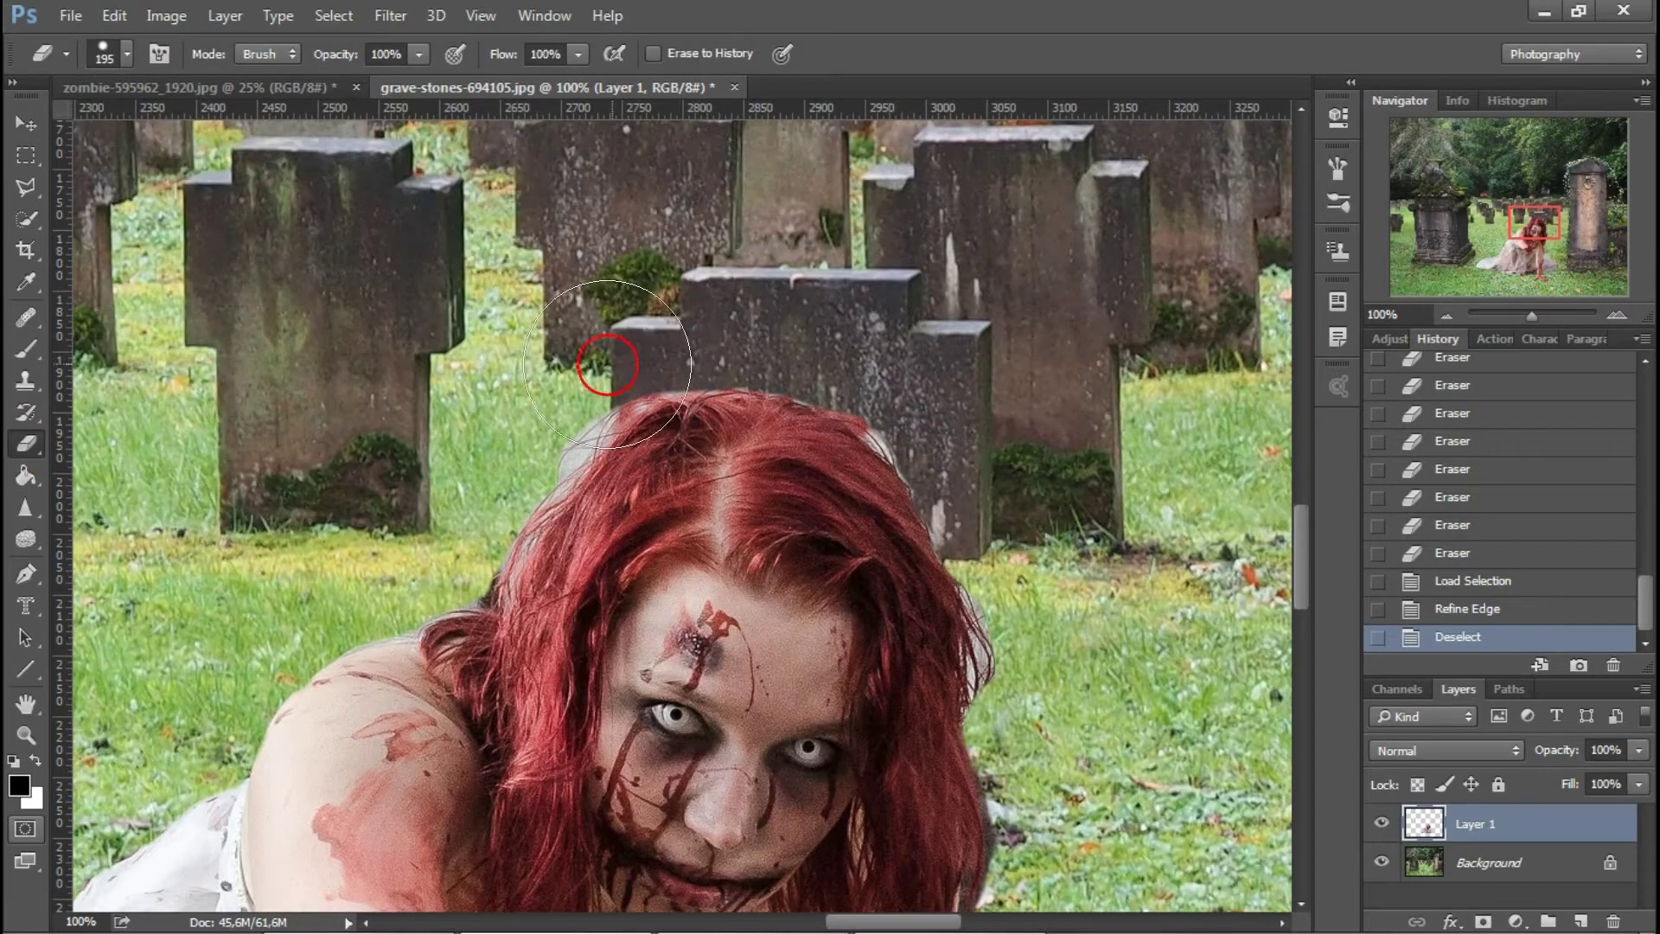
drag(548, 346, 452, 335)
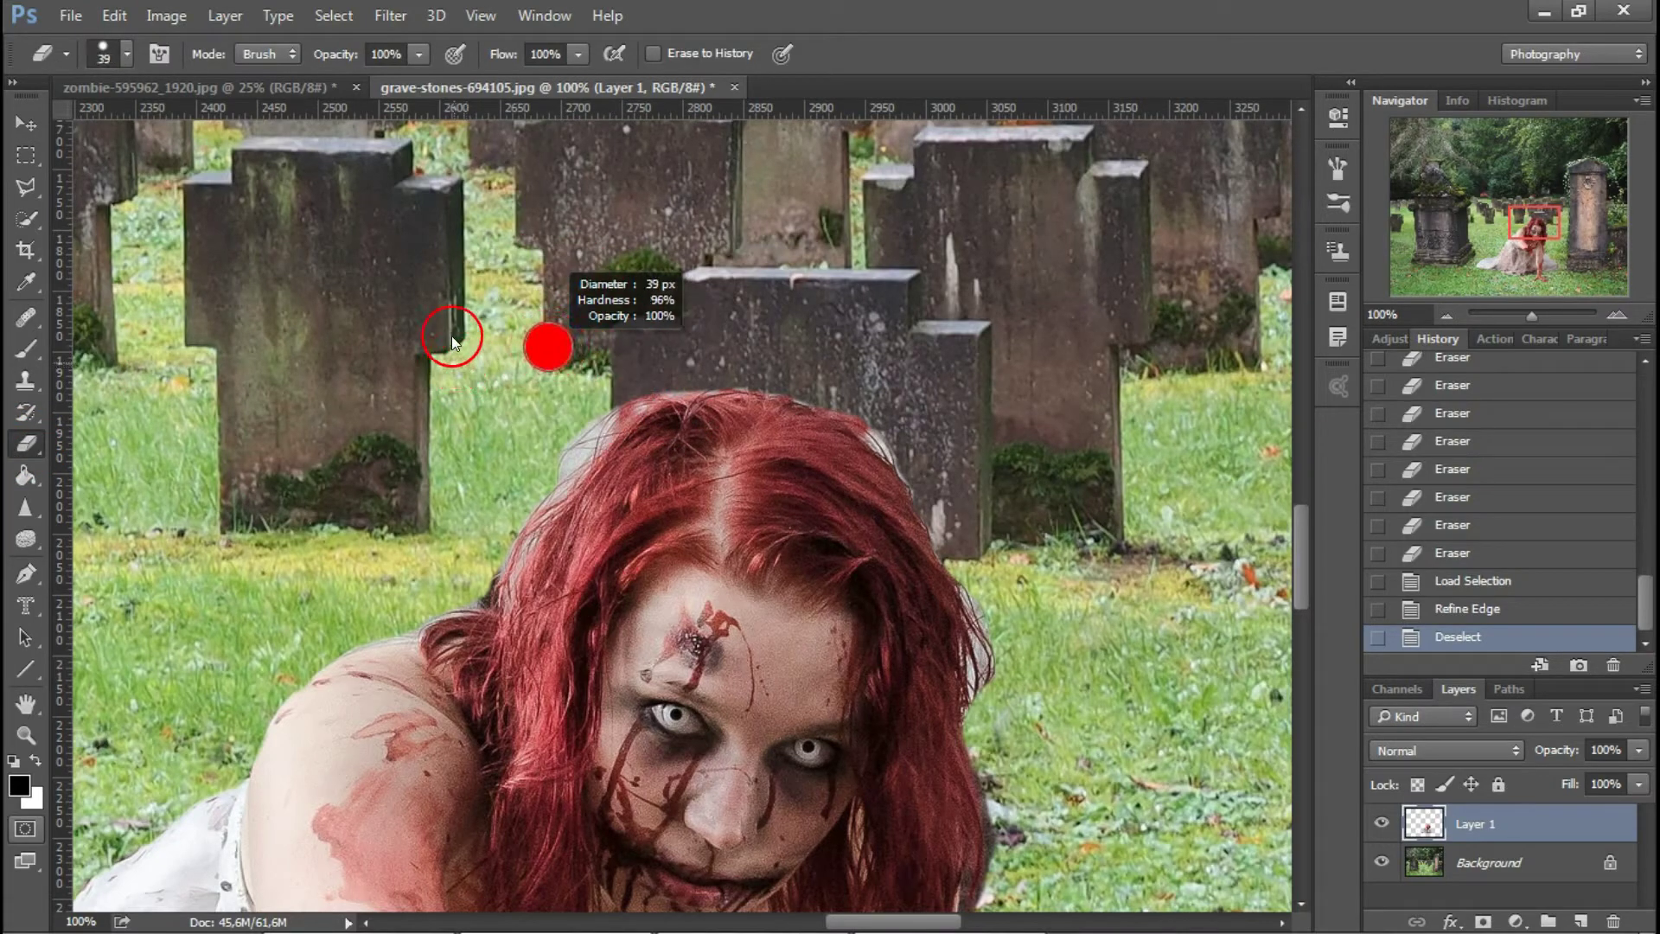
drag(456, 276, 521, 171)
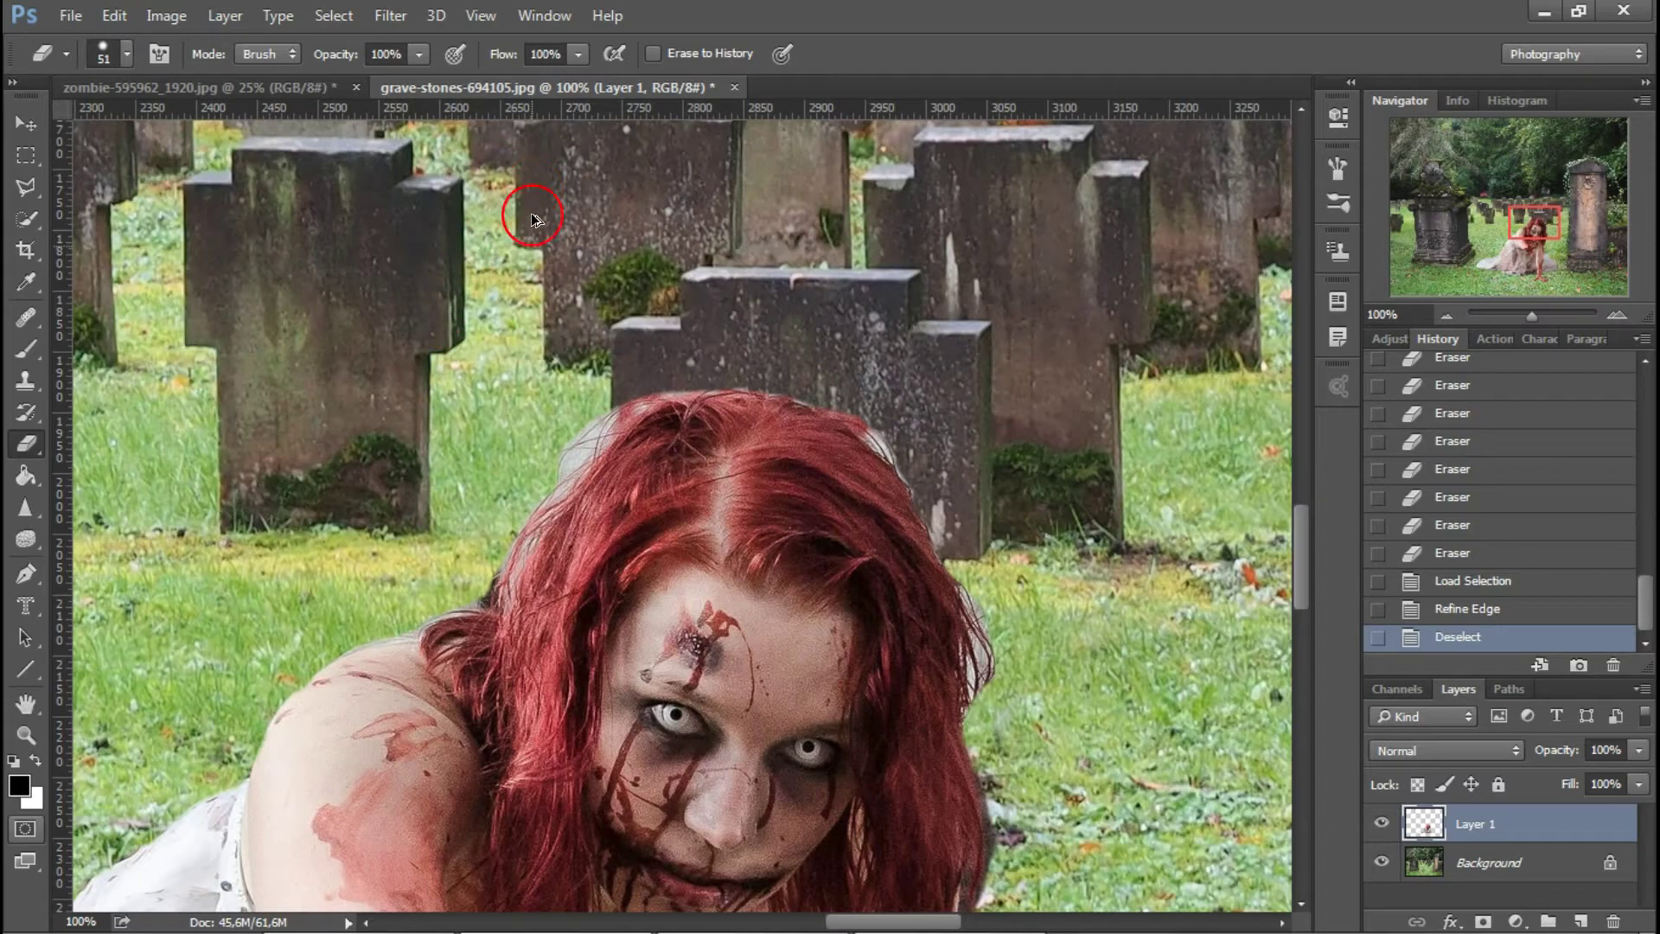
click(126, 54)
drag(176, 130, 179, 132)
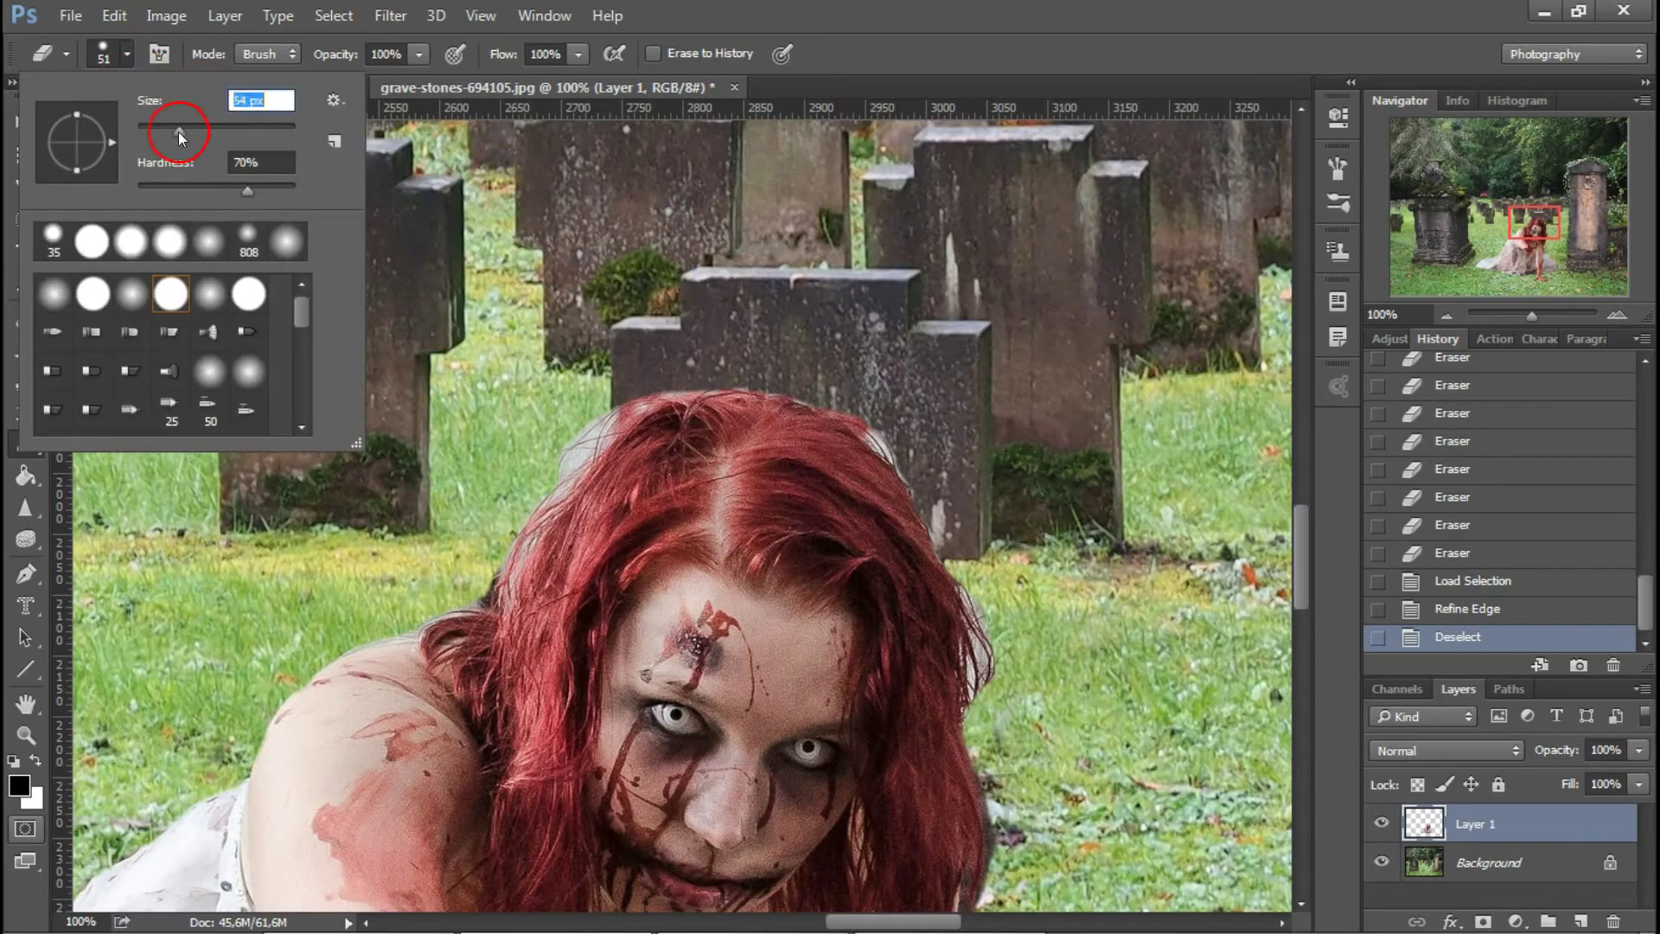
click(245, 189)
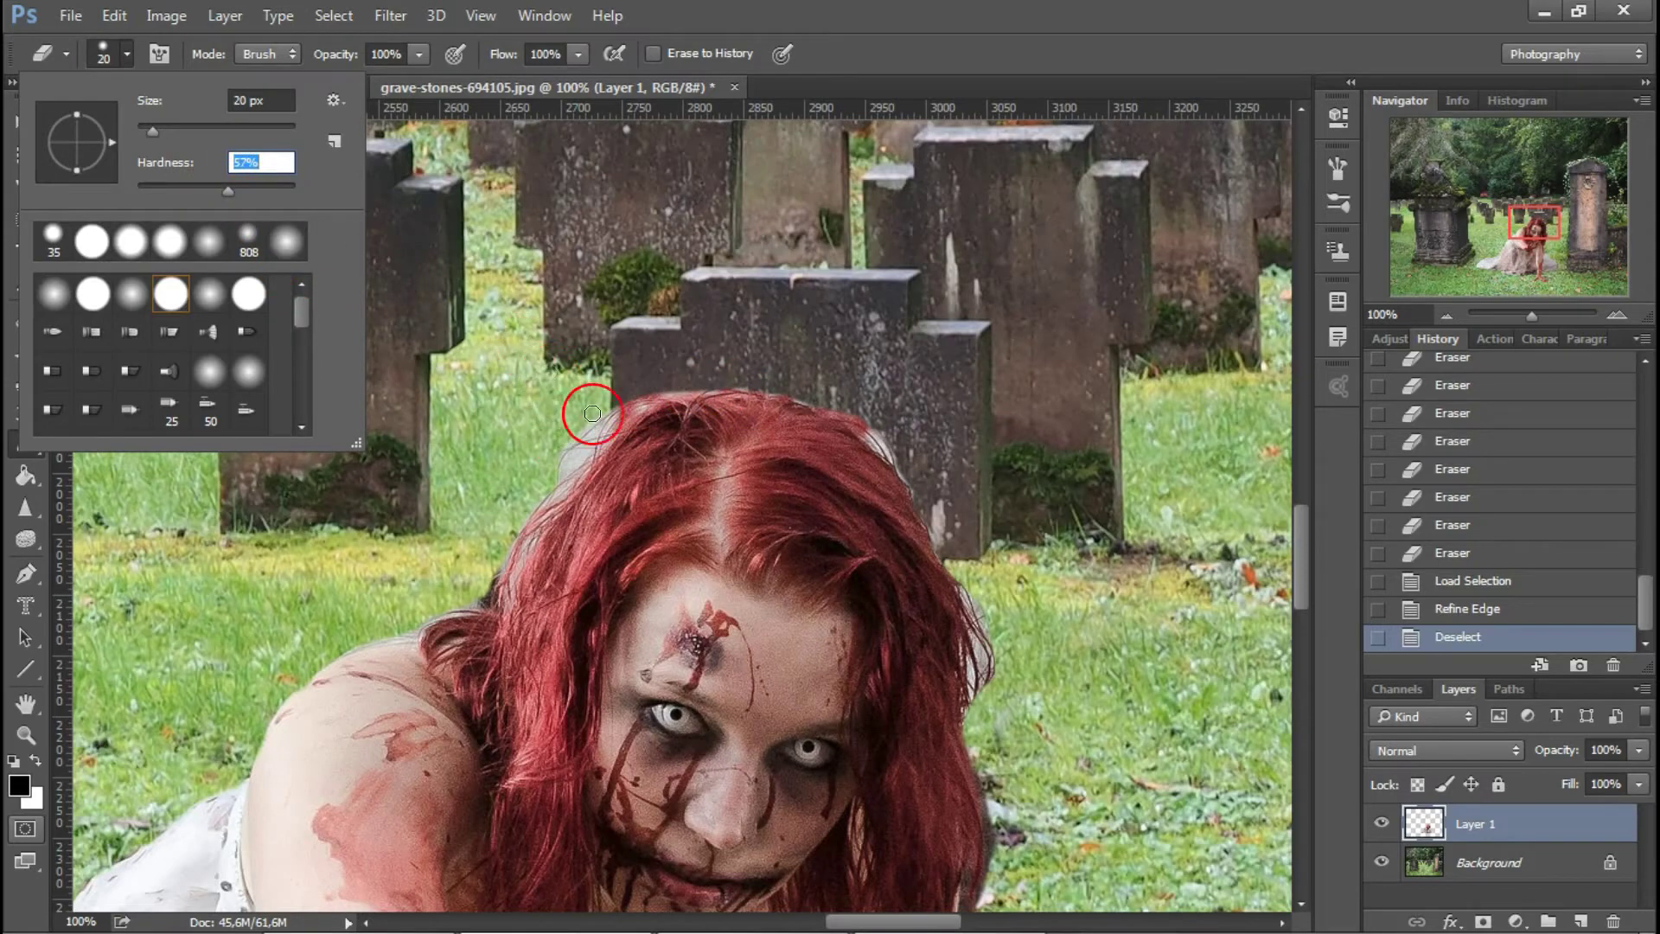
click(665, 385)
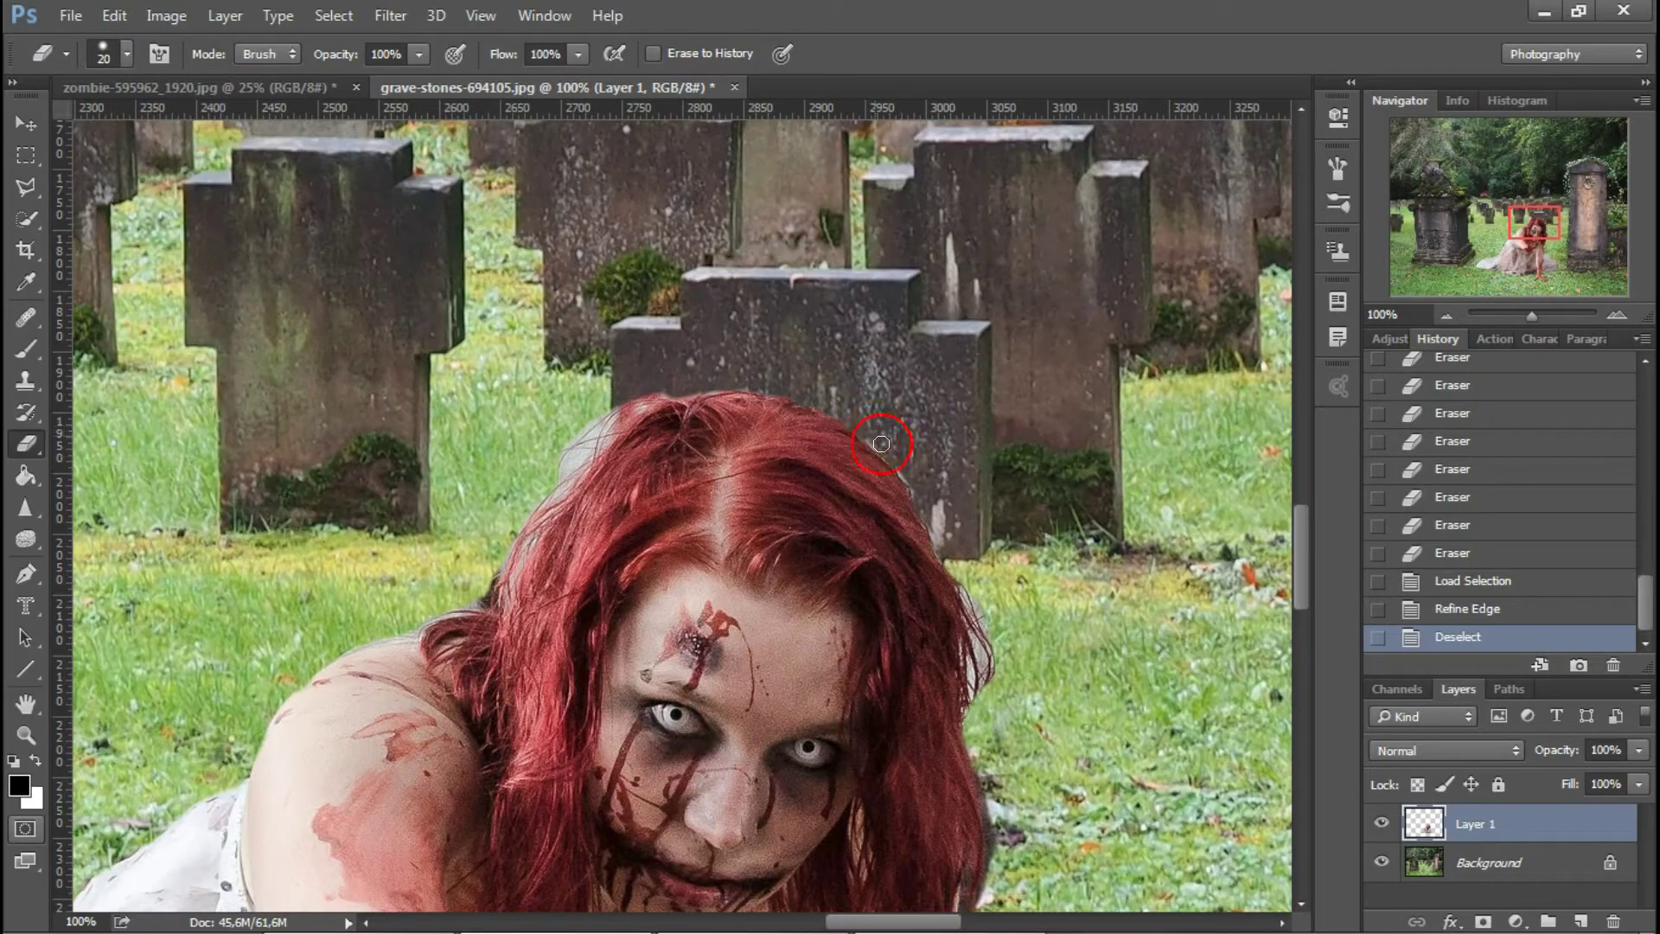
- Erase the white fringe and leftover background along both edges of the zombie's hair
drag(936, 526, 994, 726)
mouse_move(613, 420)
mouse_down()
mouse_move(549, 484)
mouse_move(484, 596)
mouse_move(363, 640)
mouse_up()
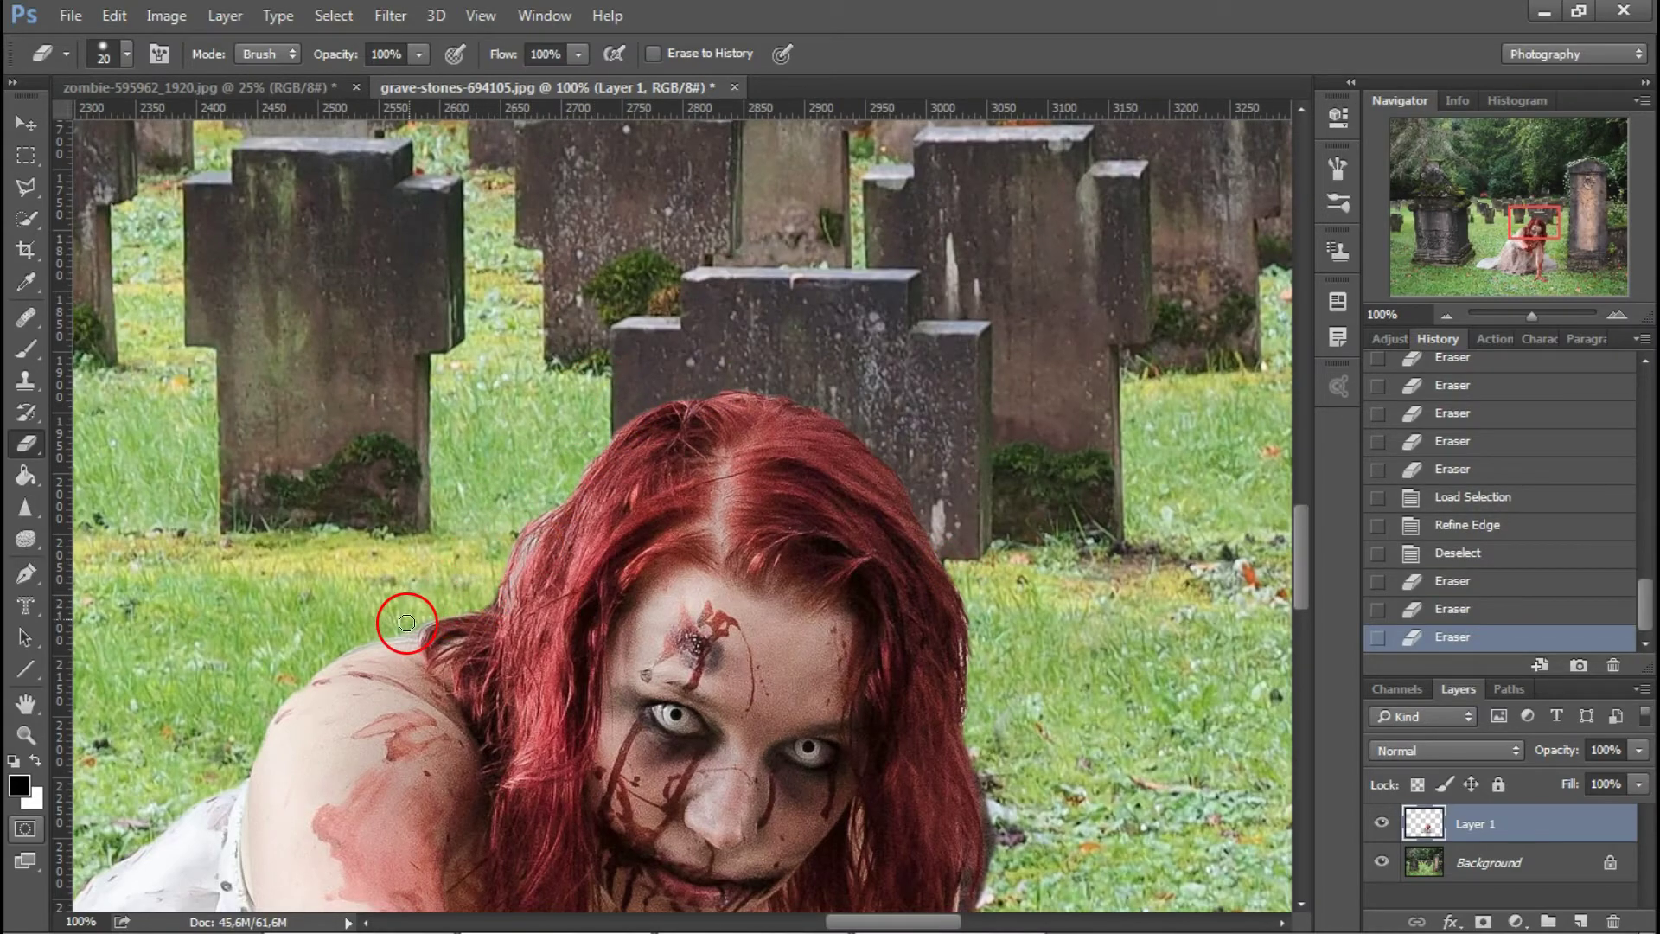
drag(825, 520, 683, 60)
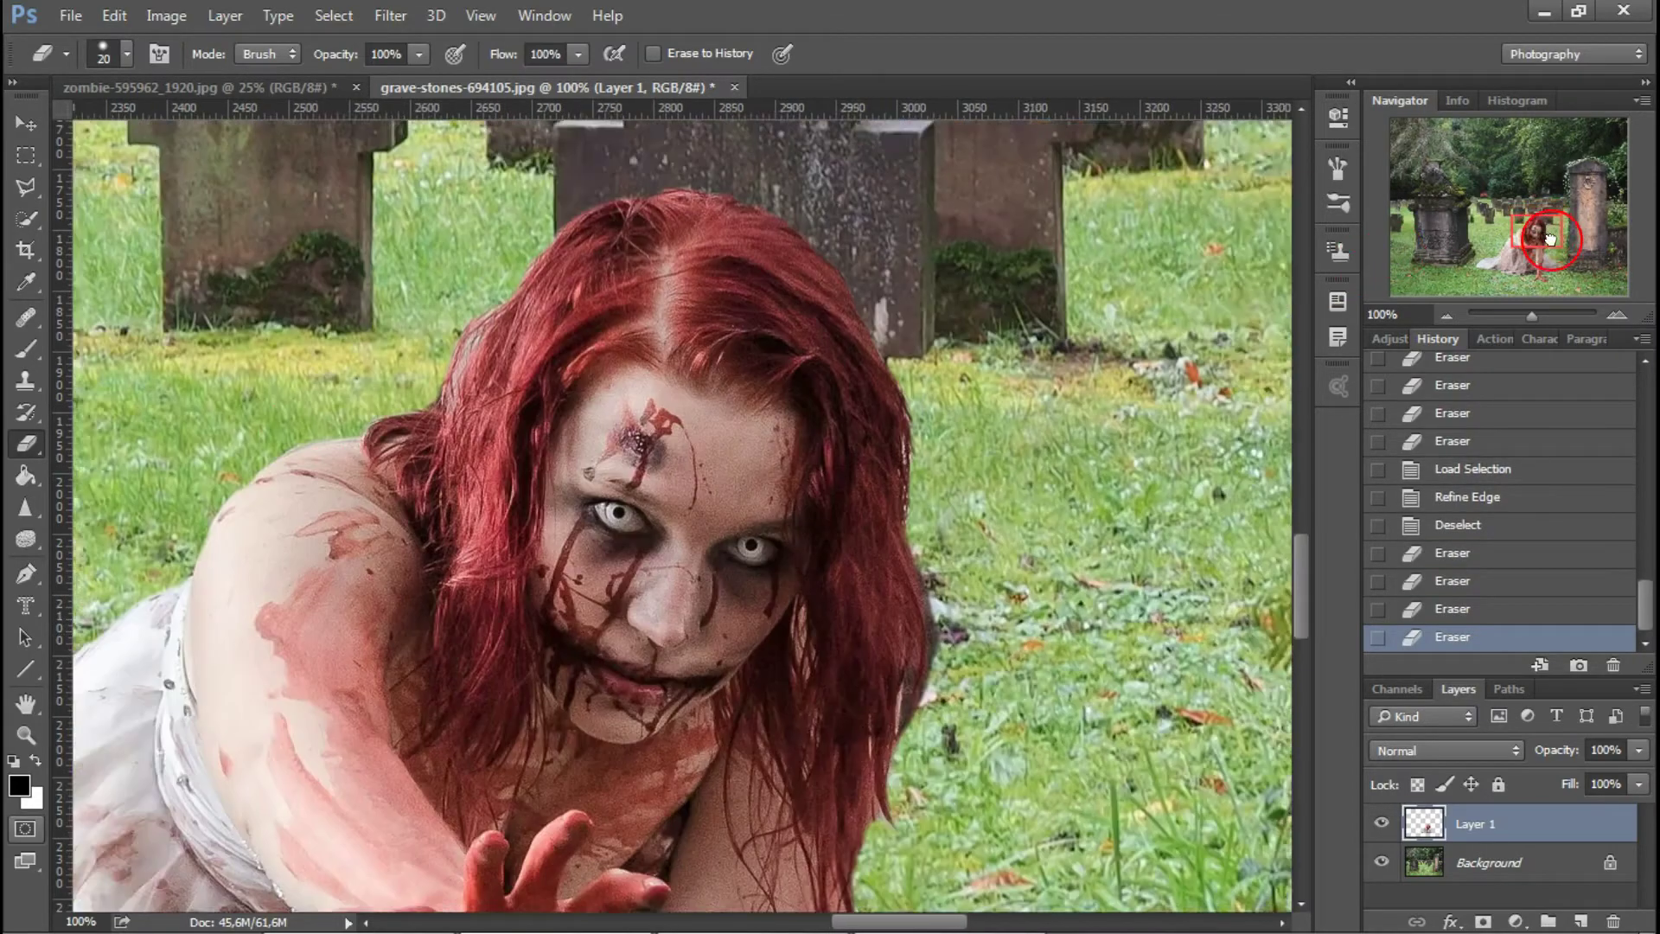
drag(854, 333, 857, 464)
alt+right_click(824, 434)
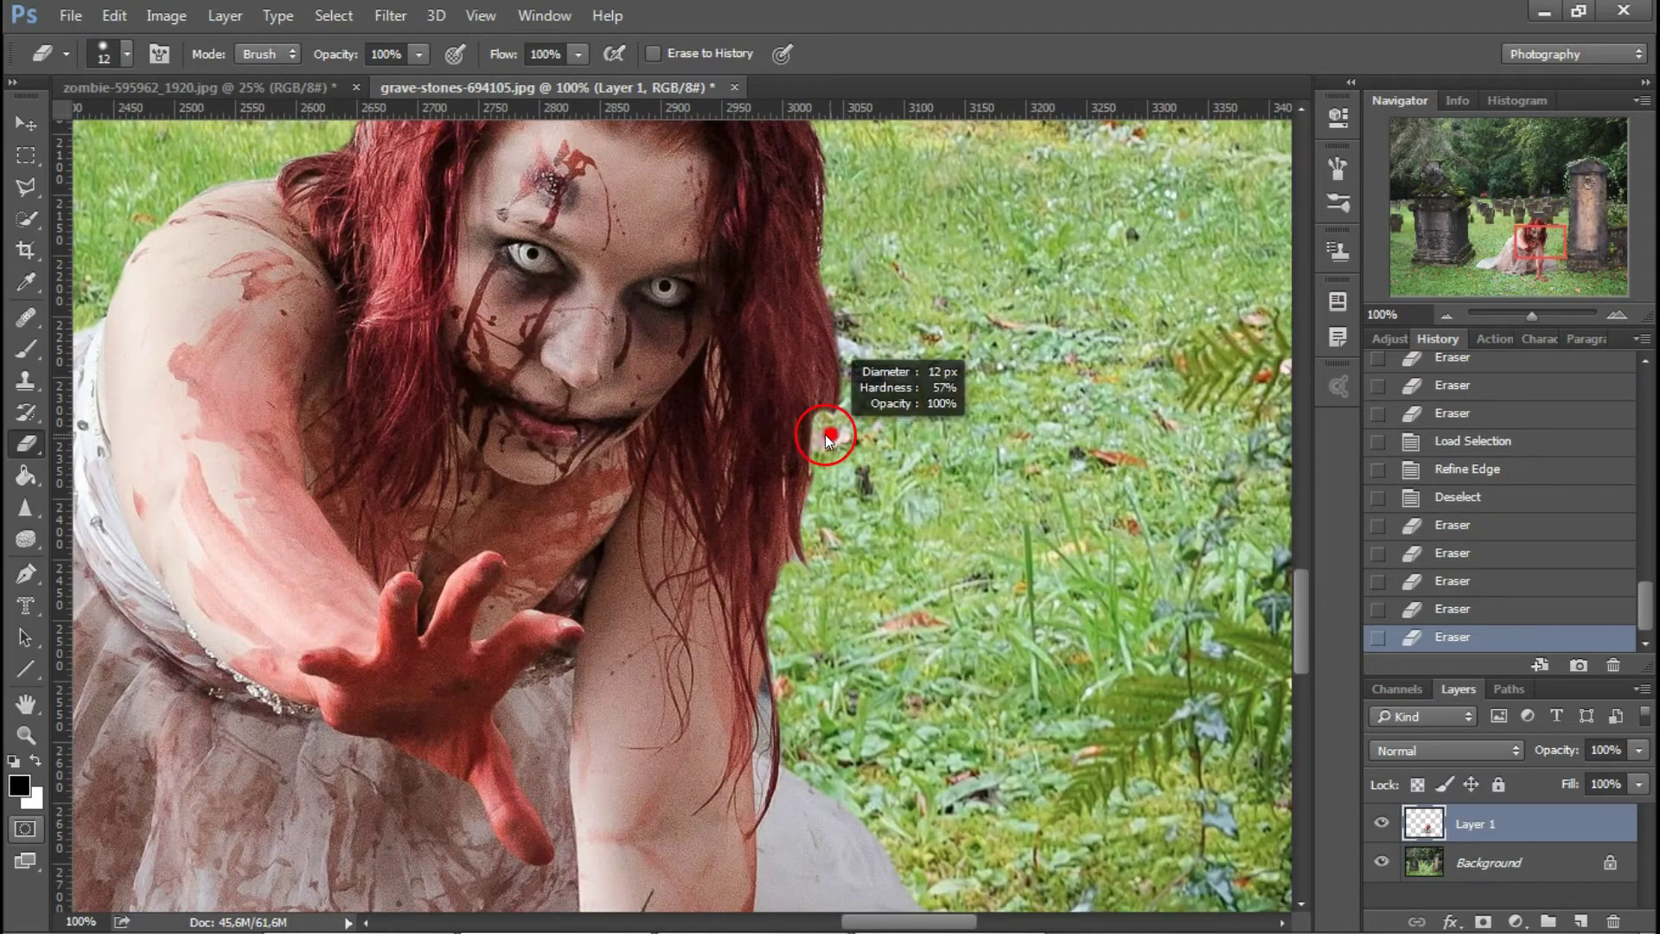
drag(828, 418, 830, 367)
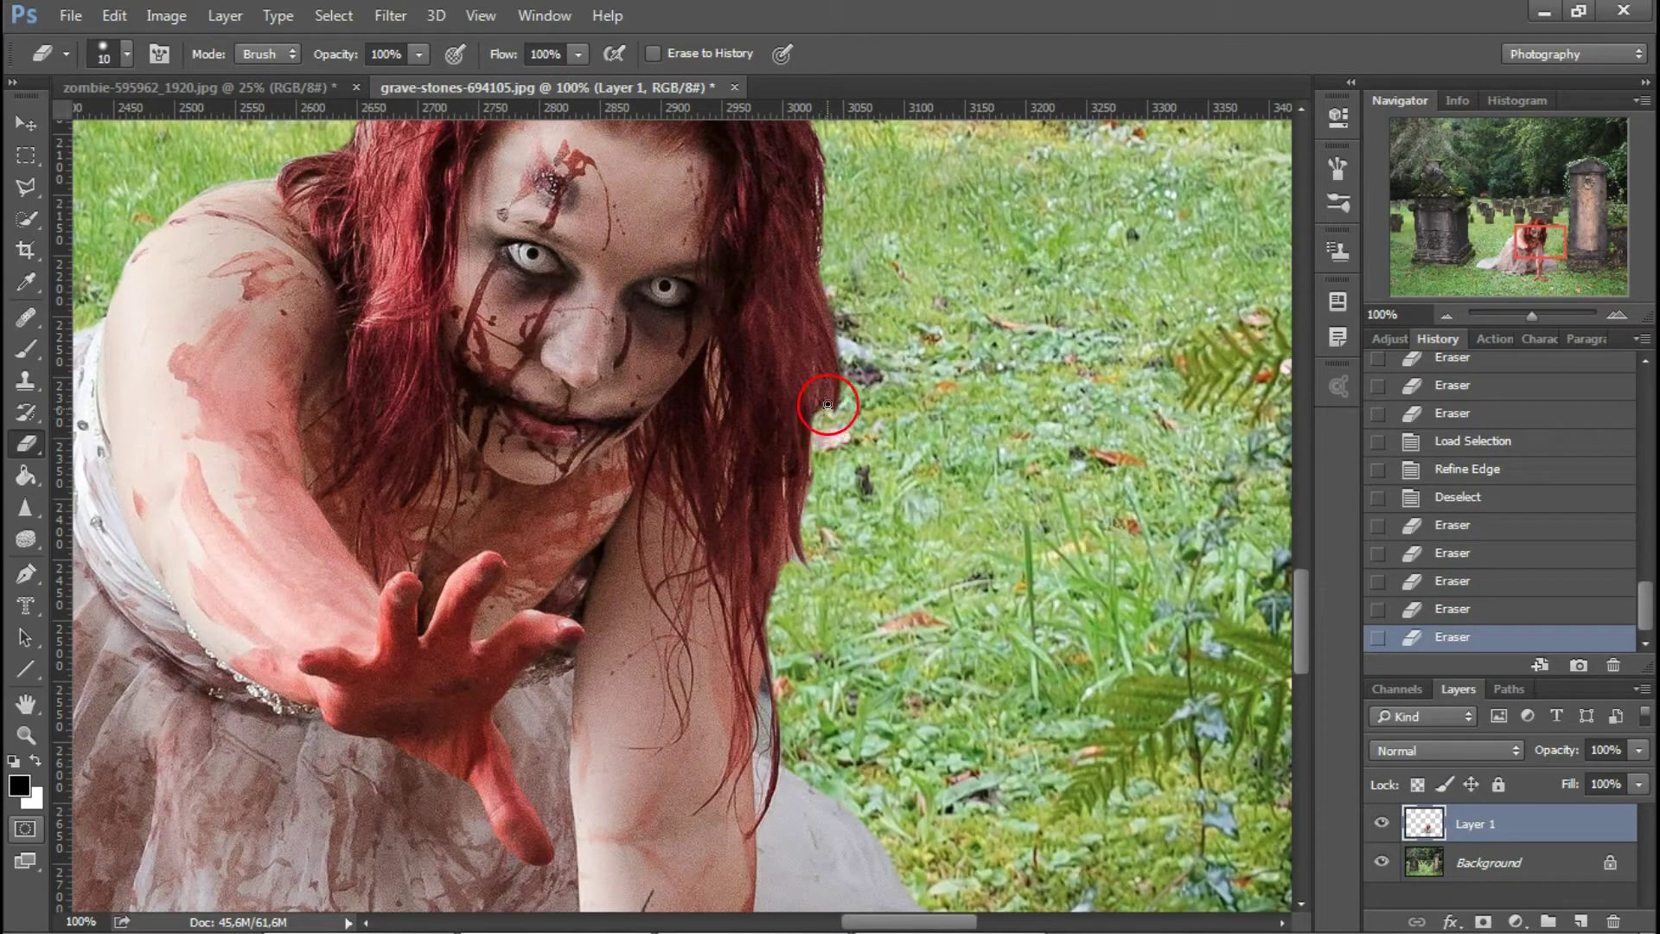
drag(817, 472, 778, 618)
drag(787, 562, 774, 622)
drag(789, 683, 765, 748)
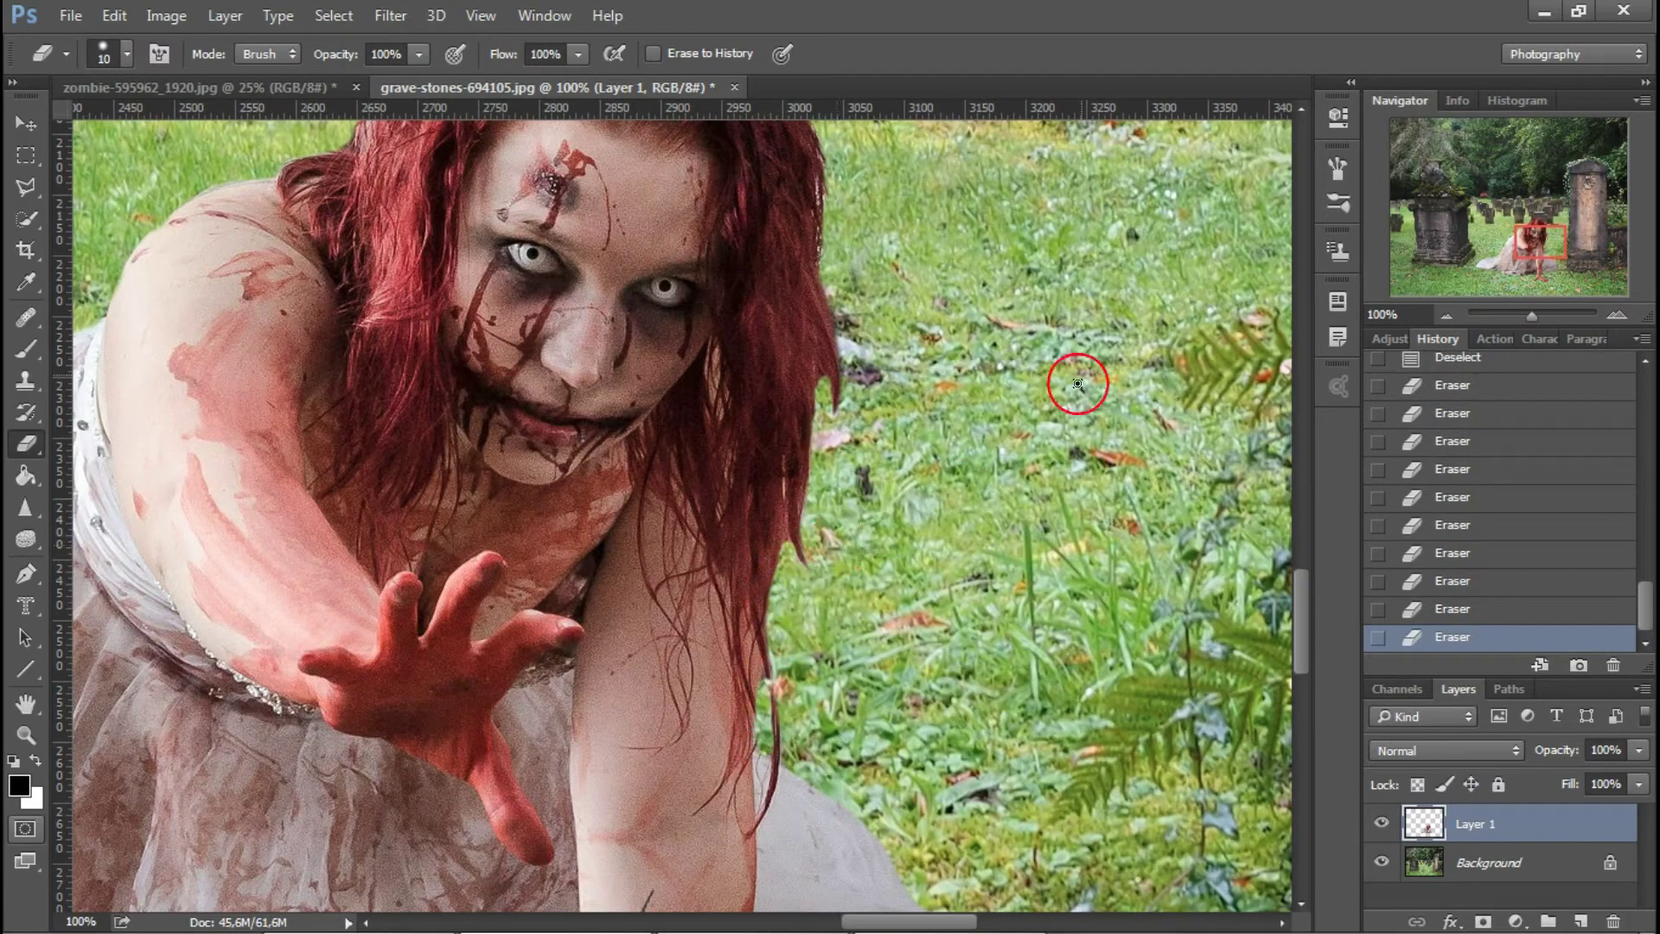
drag(1546, 242, 1514, 255)
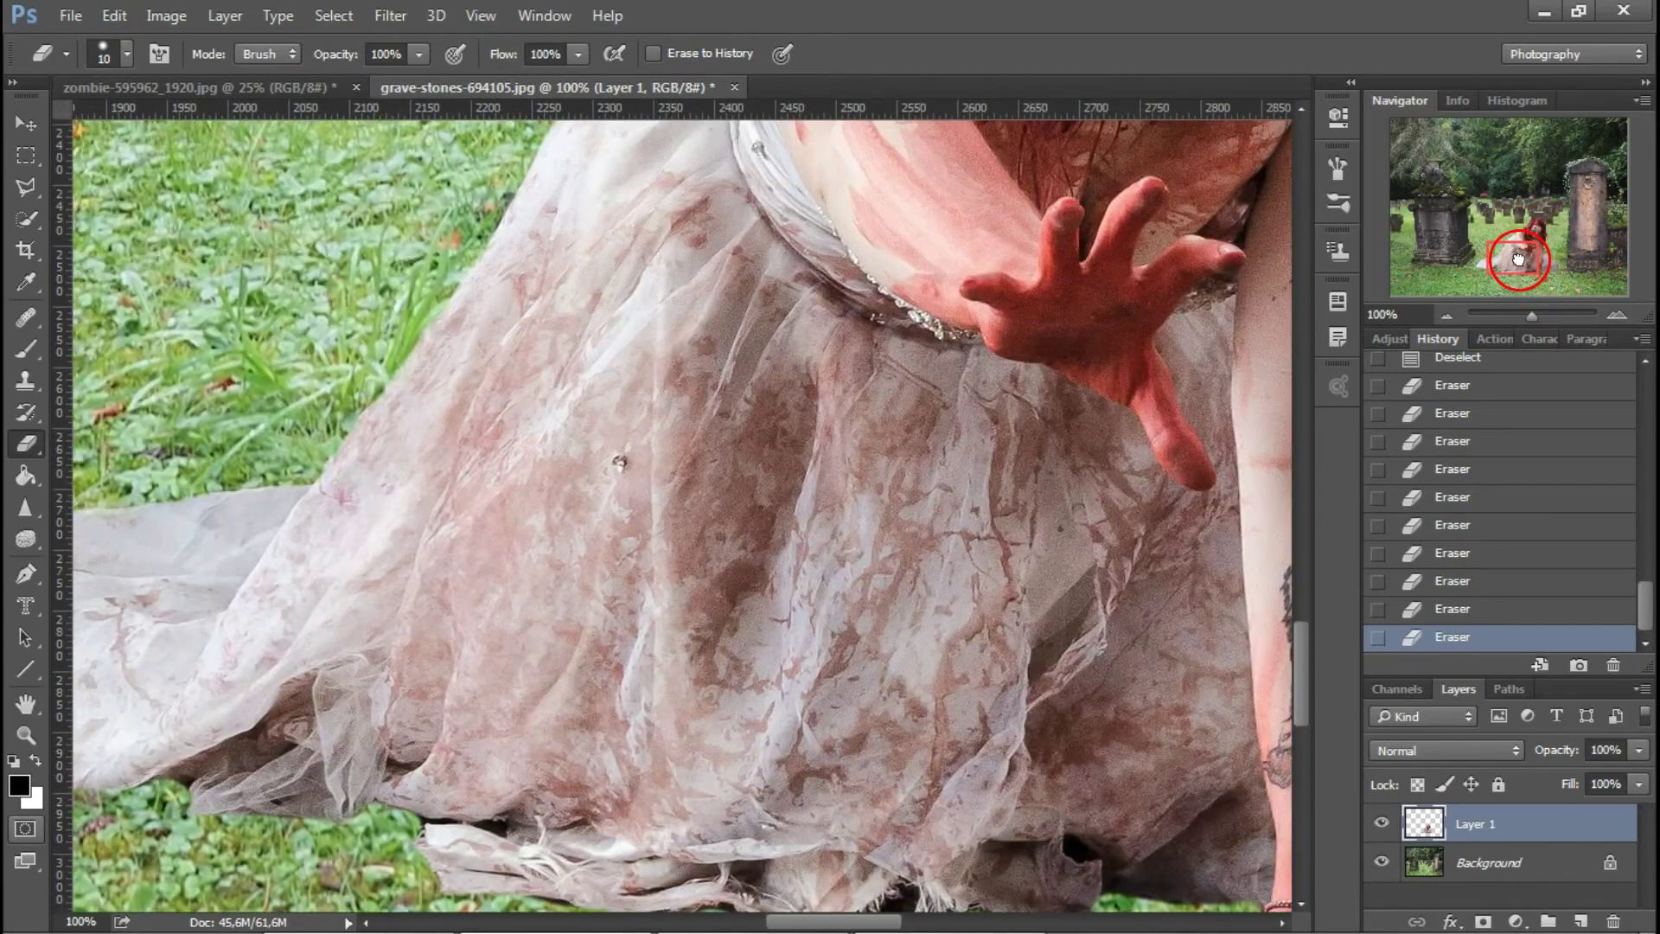
click(1445, 314)
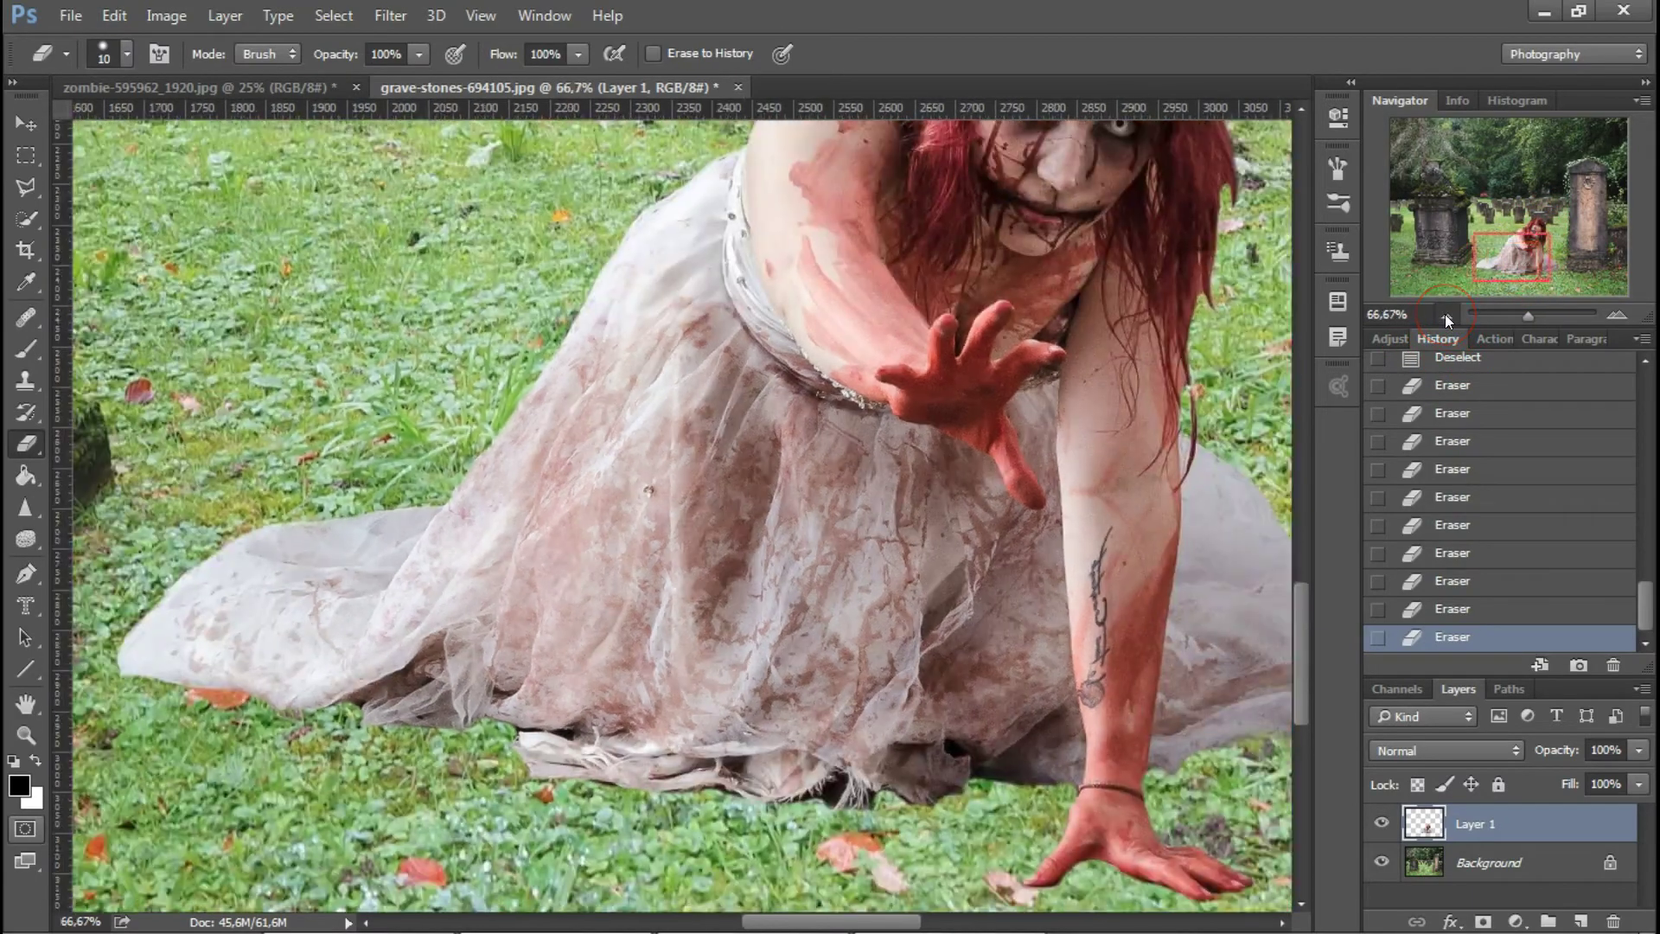
- Zoom out to frame the whole composite and select the Background layer for duplicating
click(1445, 313)
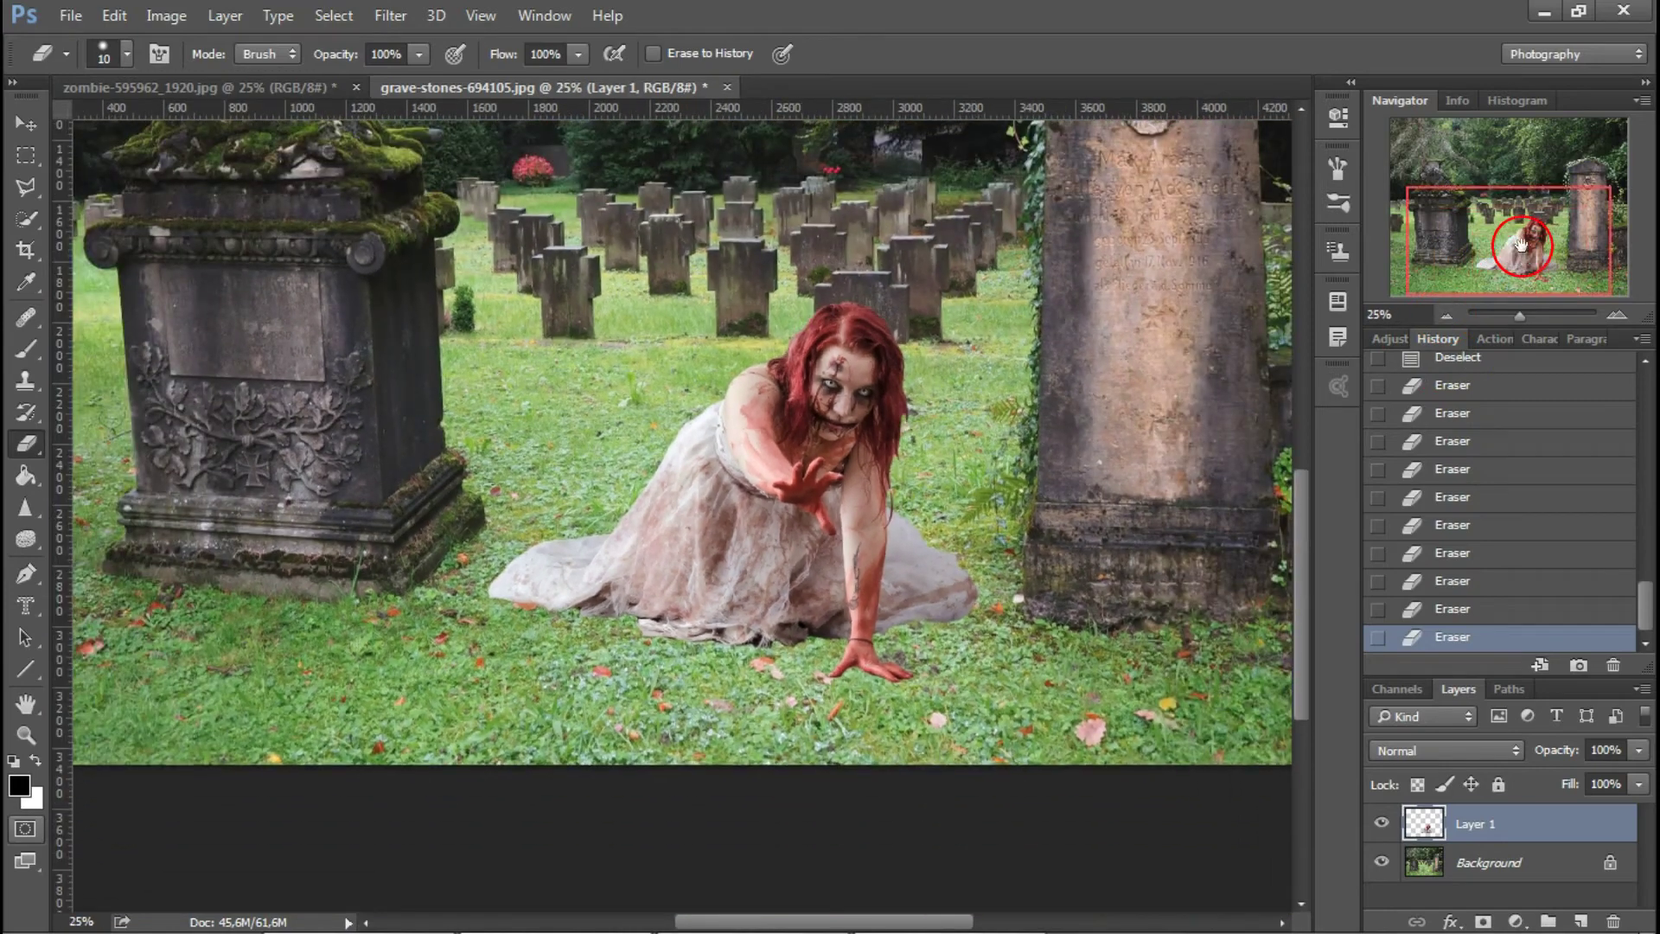
drag(1519, 230, 1527, 232)
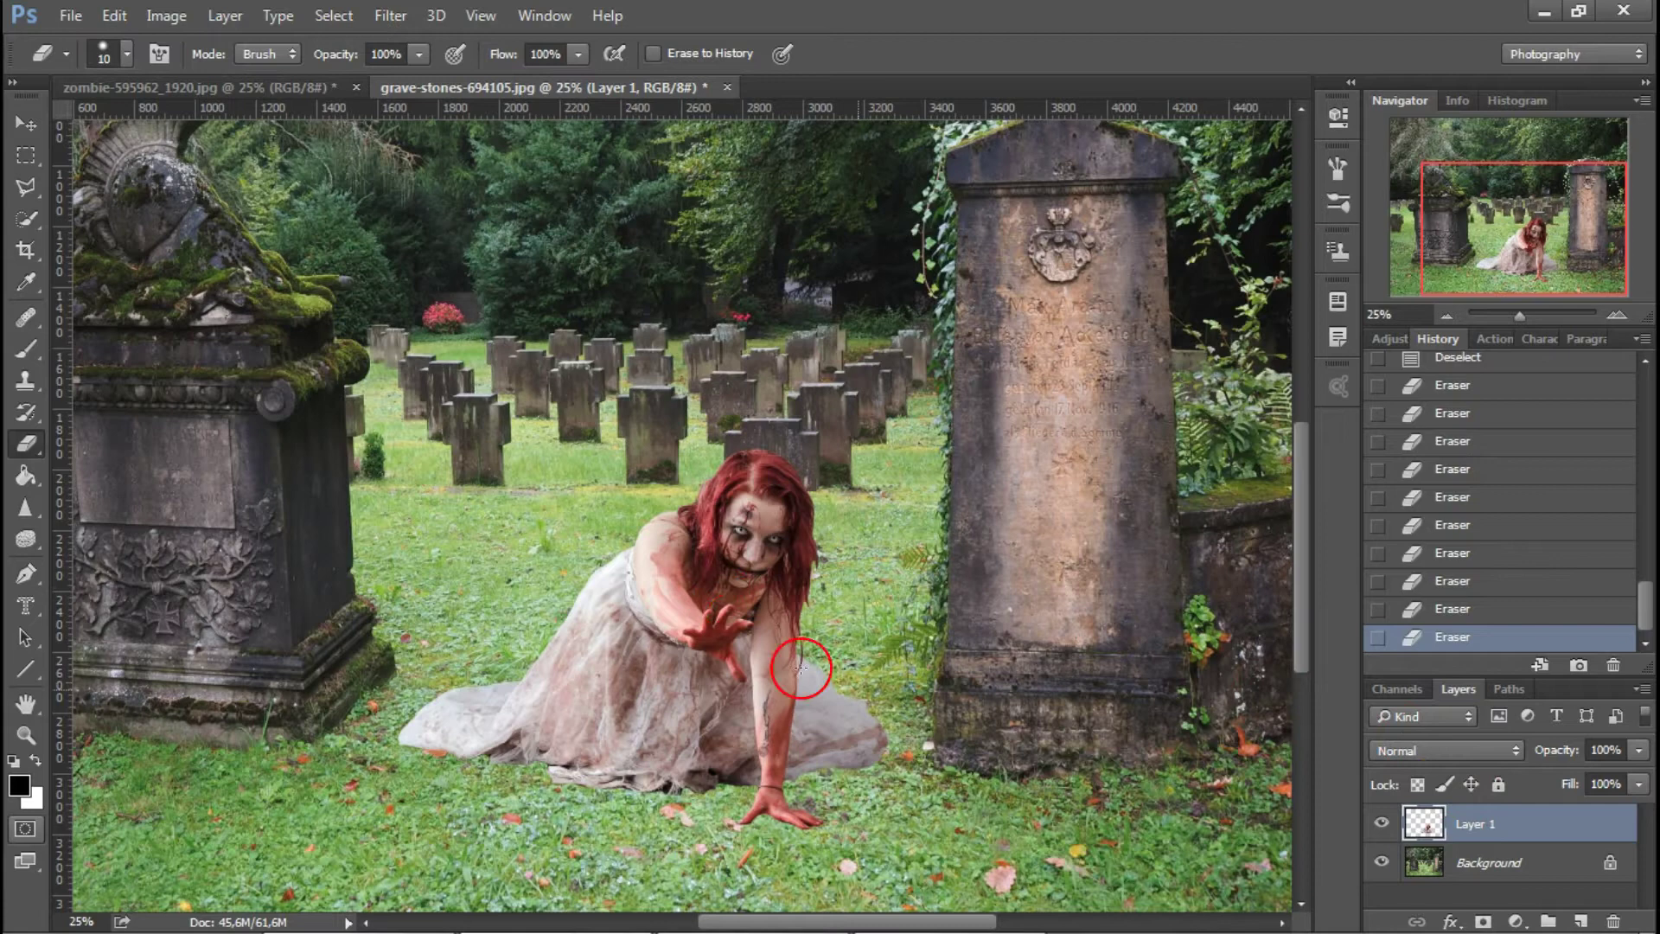
click(1547, 862)
click(1499, 864)
drag(1582, 864, 1579, 914)
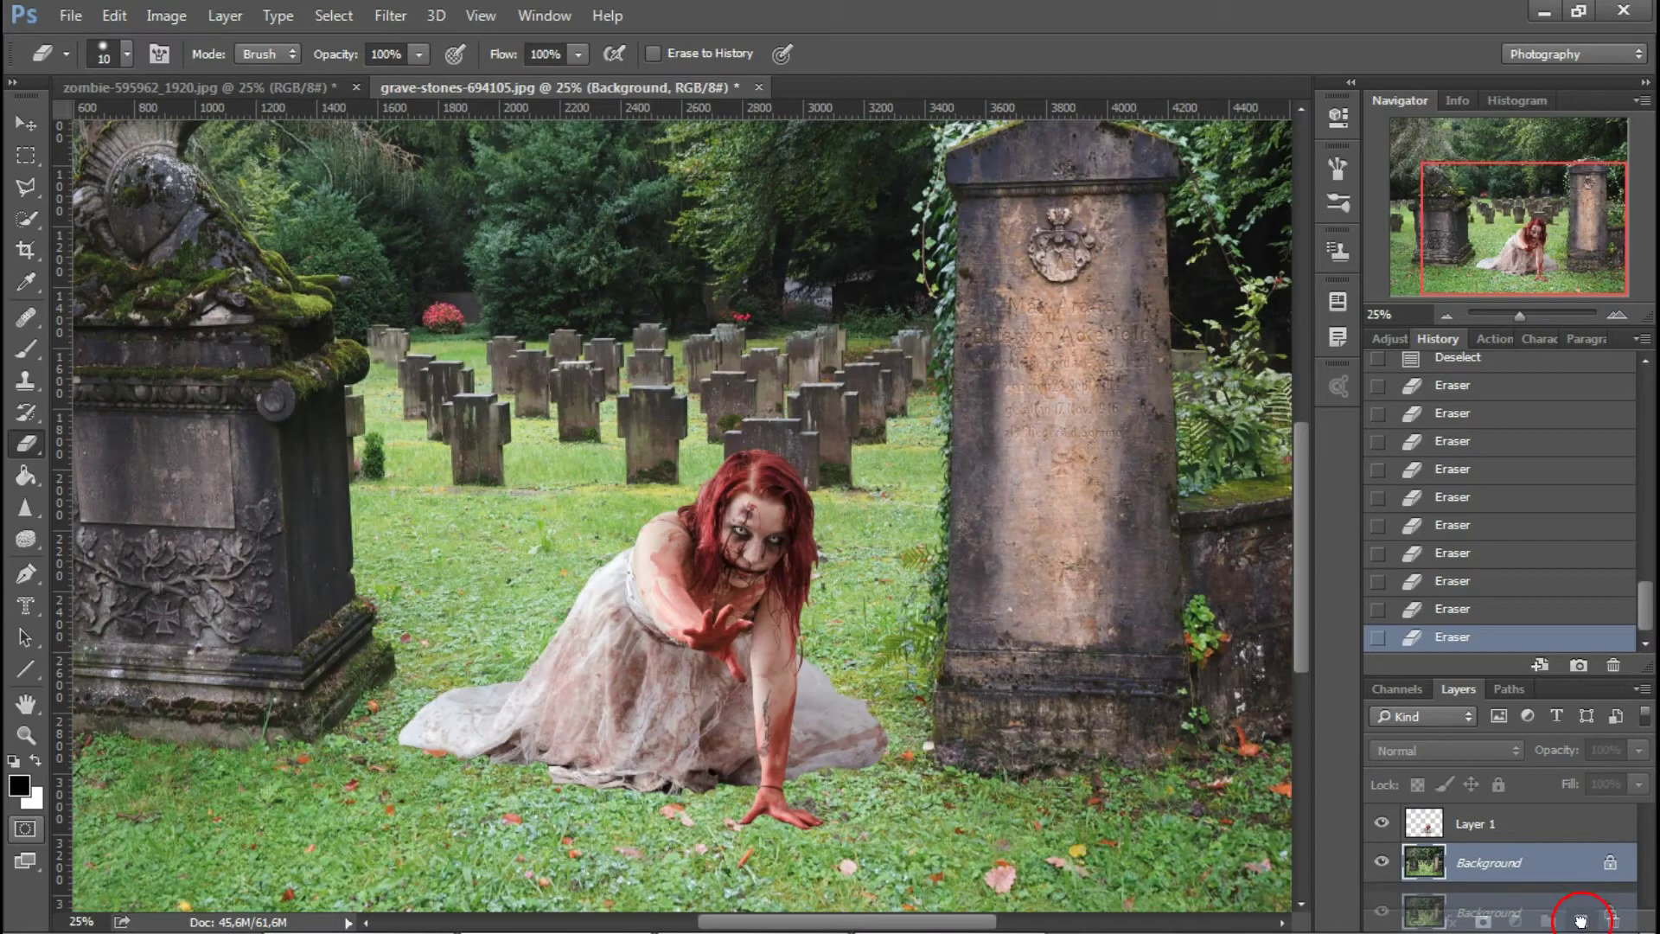
- Duplicate the Background layer and move Background copy above Layer 1, briefly hiding it to check
drag(1579, 914, 1579, 917)
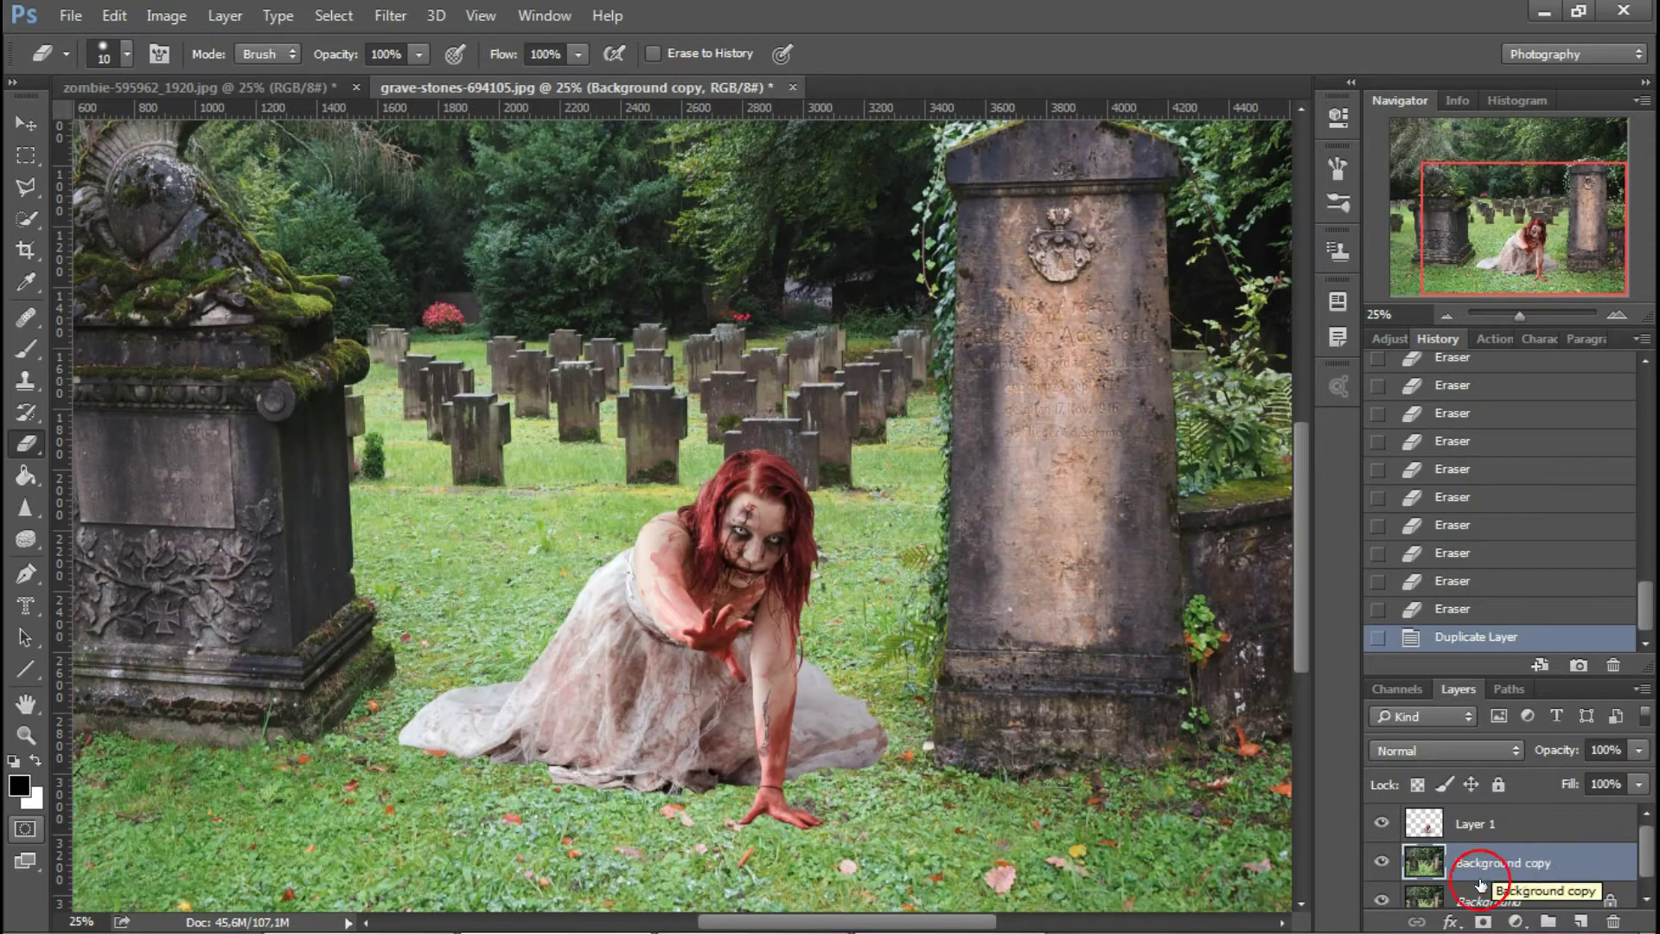
drag(1576, 862, 1572, 813)
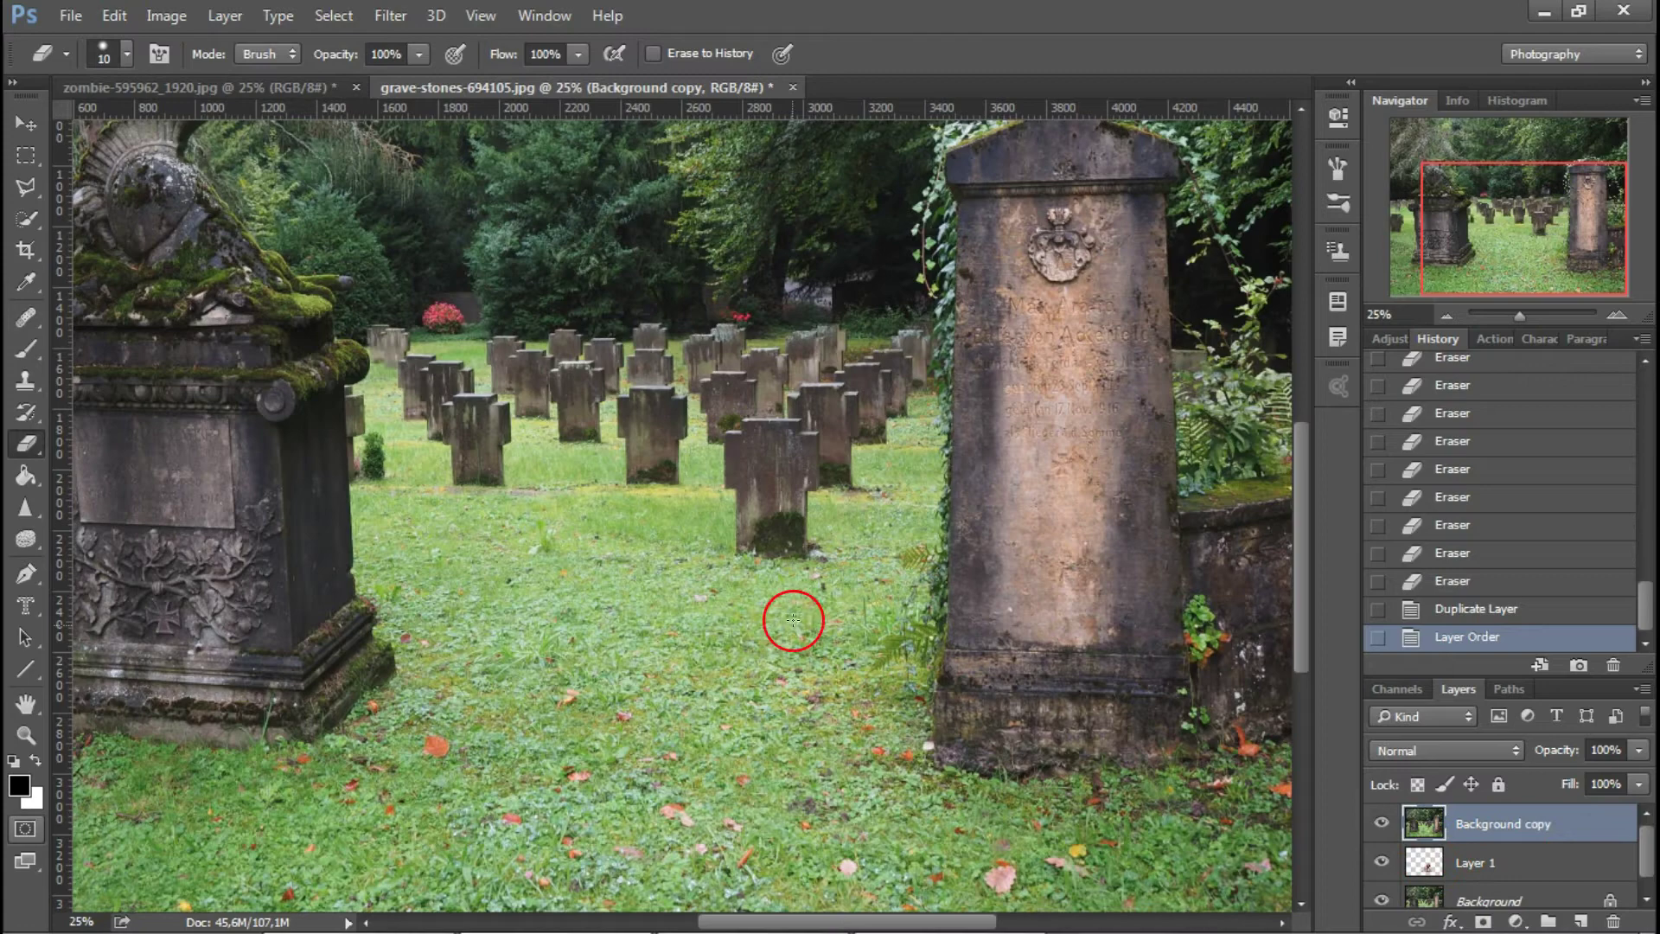
click(1381, 823)
- Average the Background copy into flat green and set its blend mode to Overlay
click(398, 23)
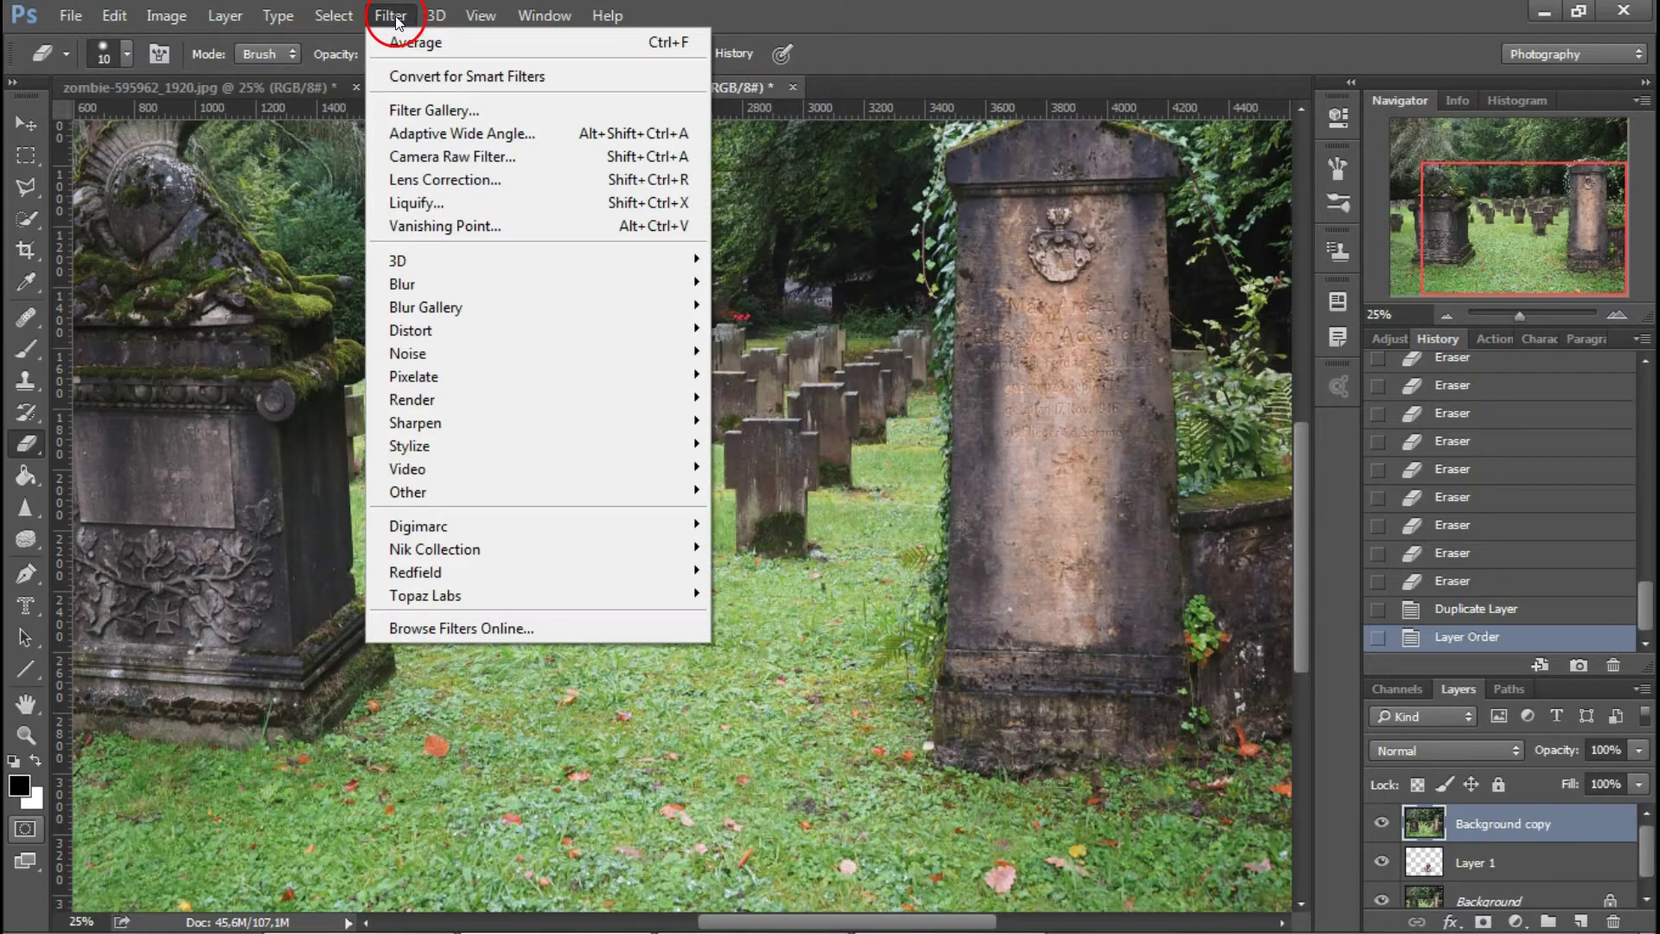
mouse_move(402, 283)
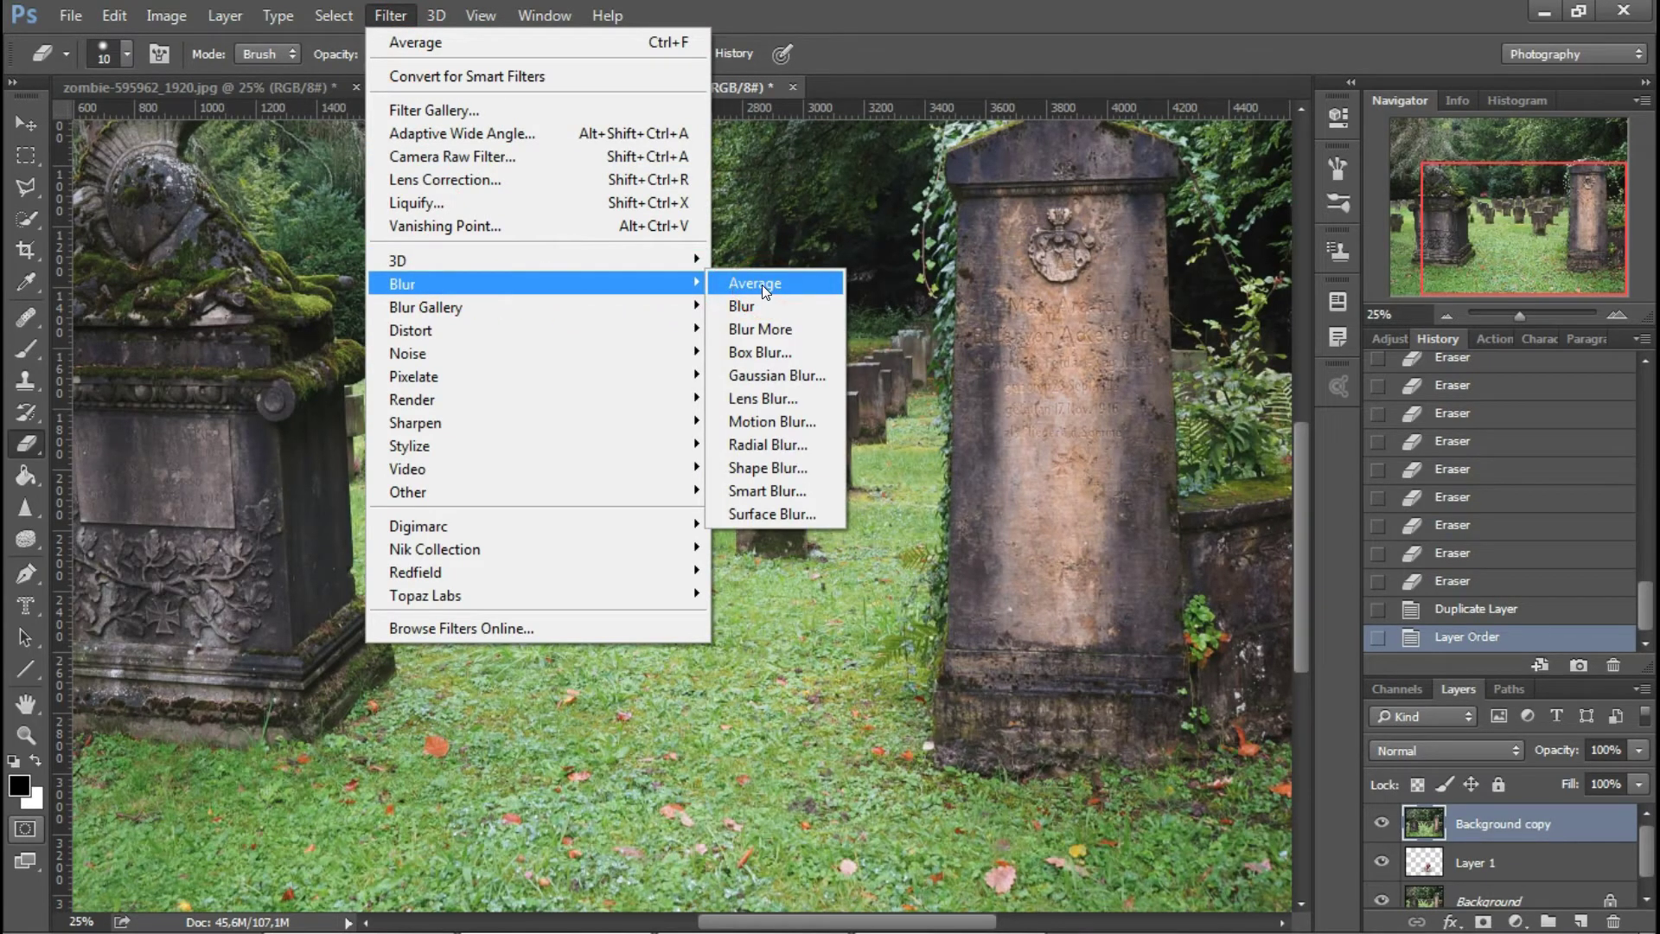
click(761, 283)
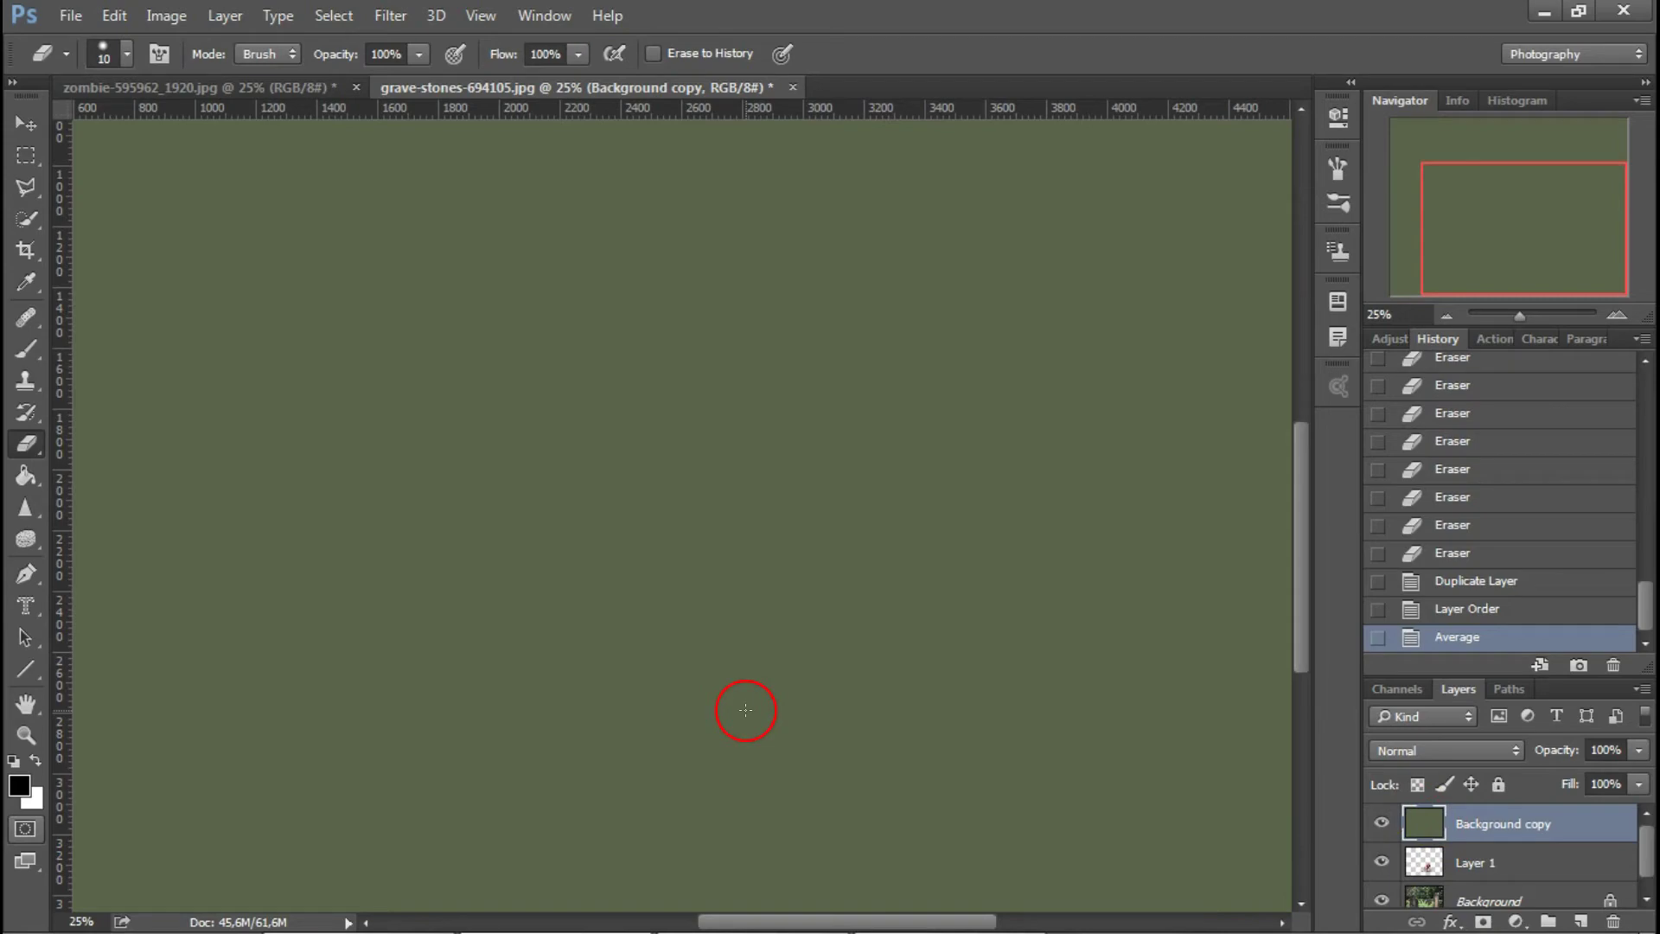
click(1455, 751)
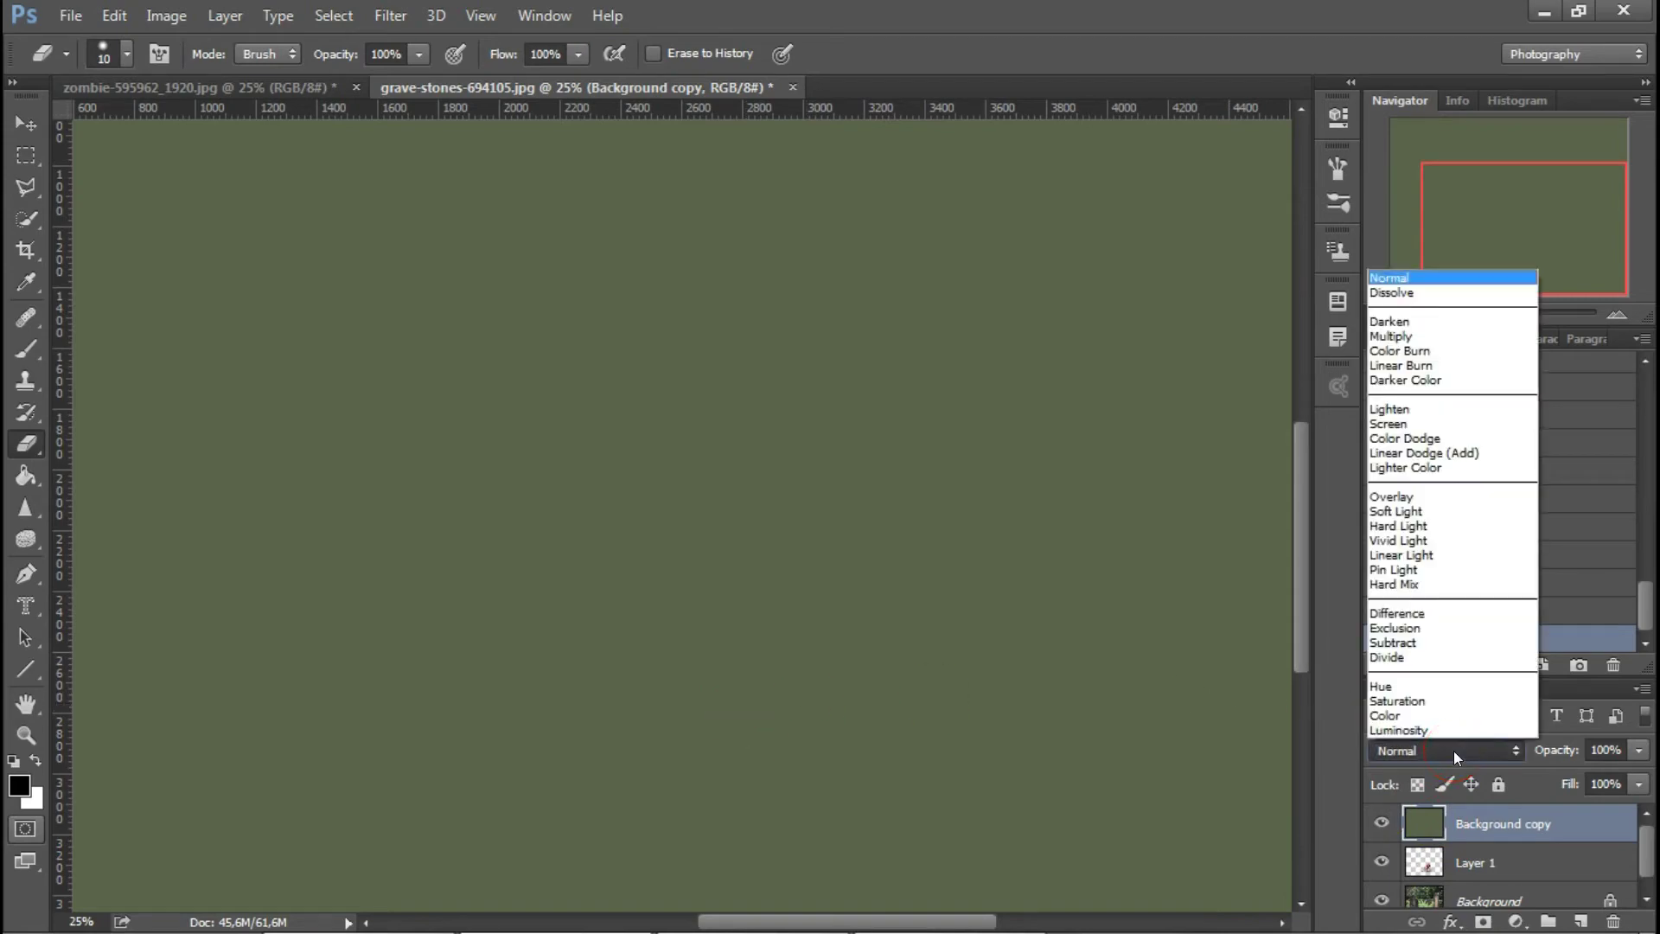
click(1412, 511)
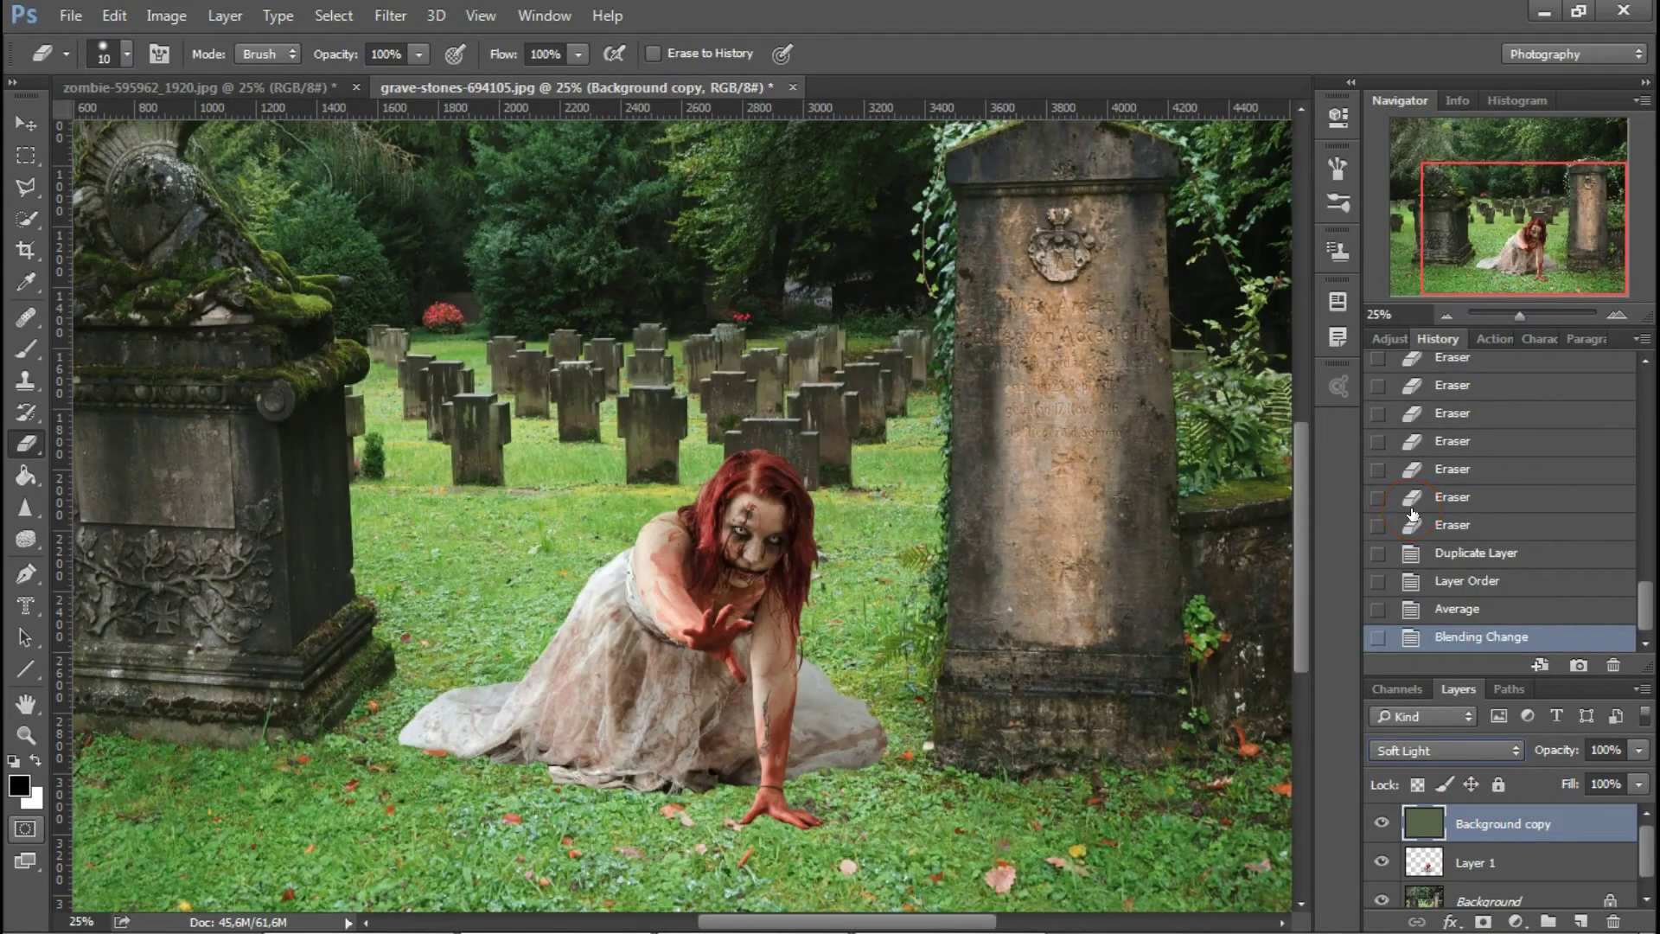
scroll(1411, 750, up, 1)
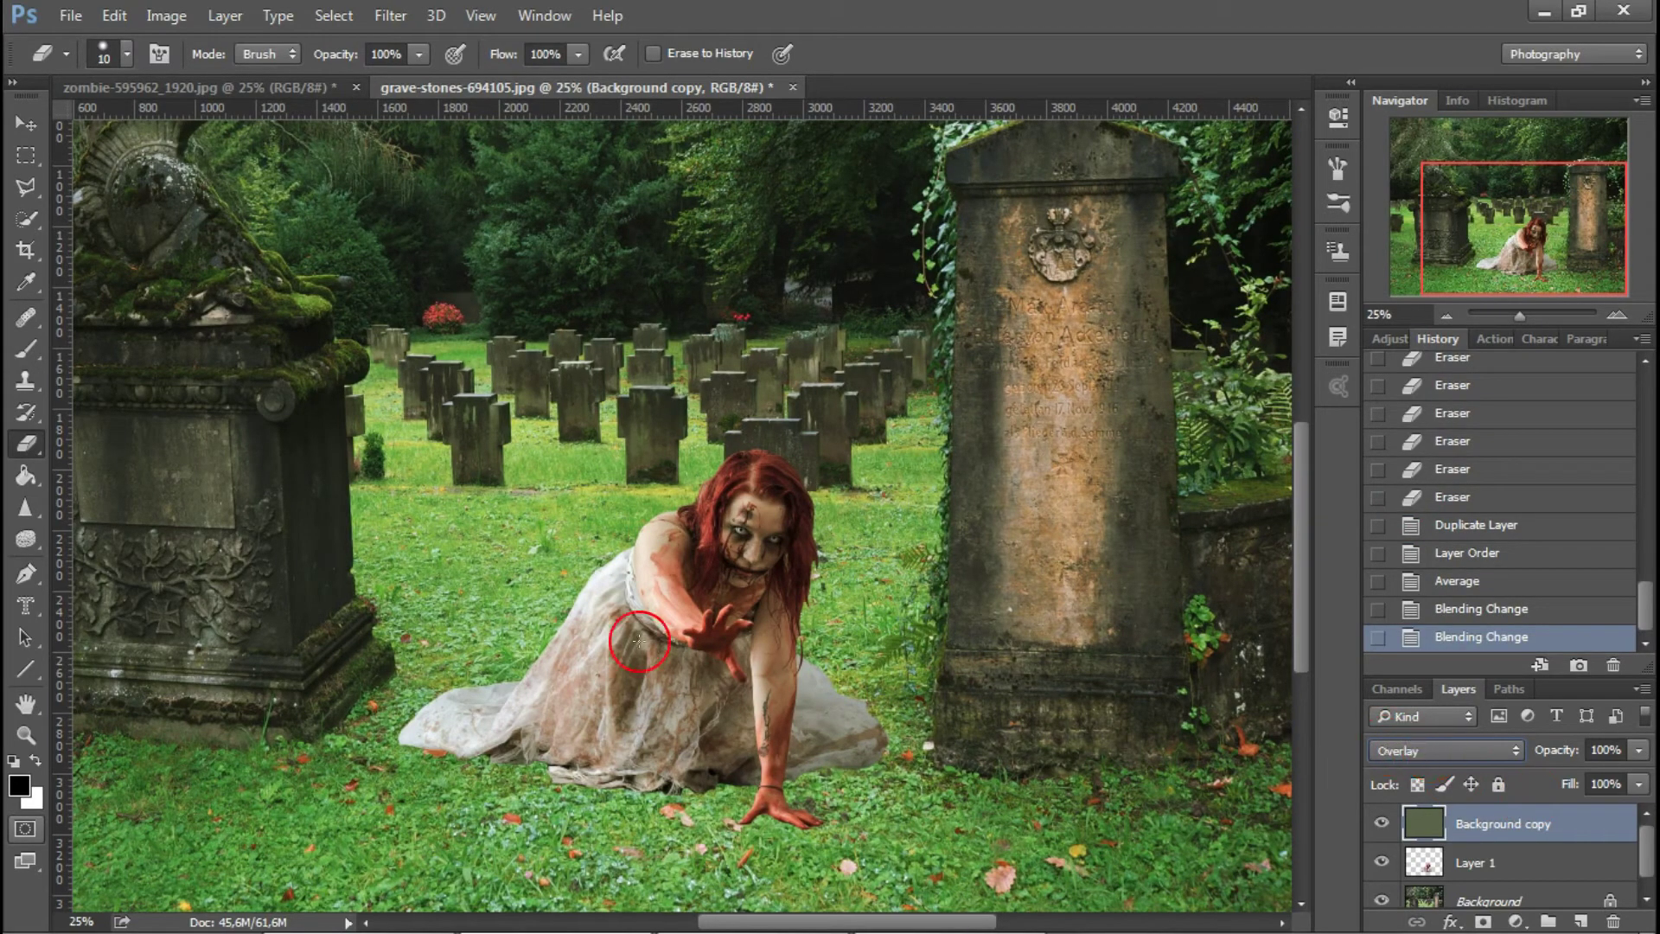
- Clip the green layer to Layer 1 and lower its opacity to 77%
right_click(1575, 825)
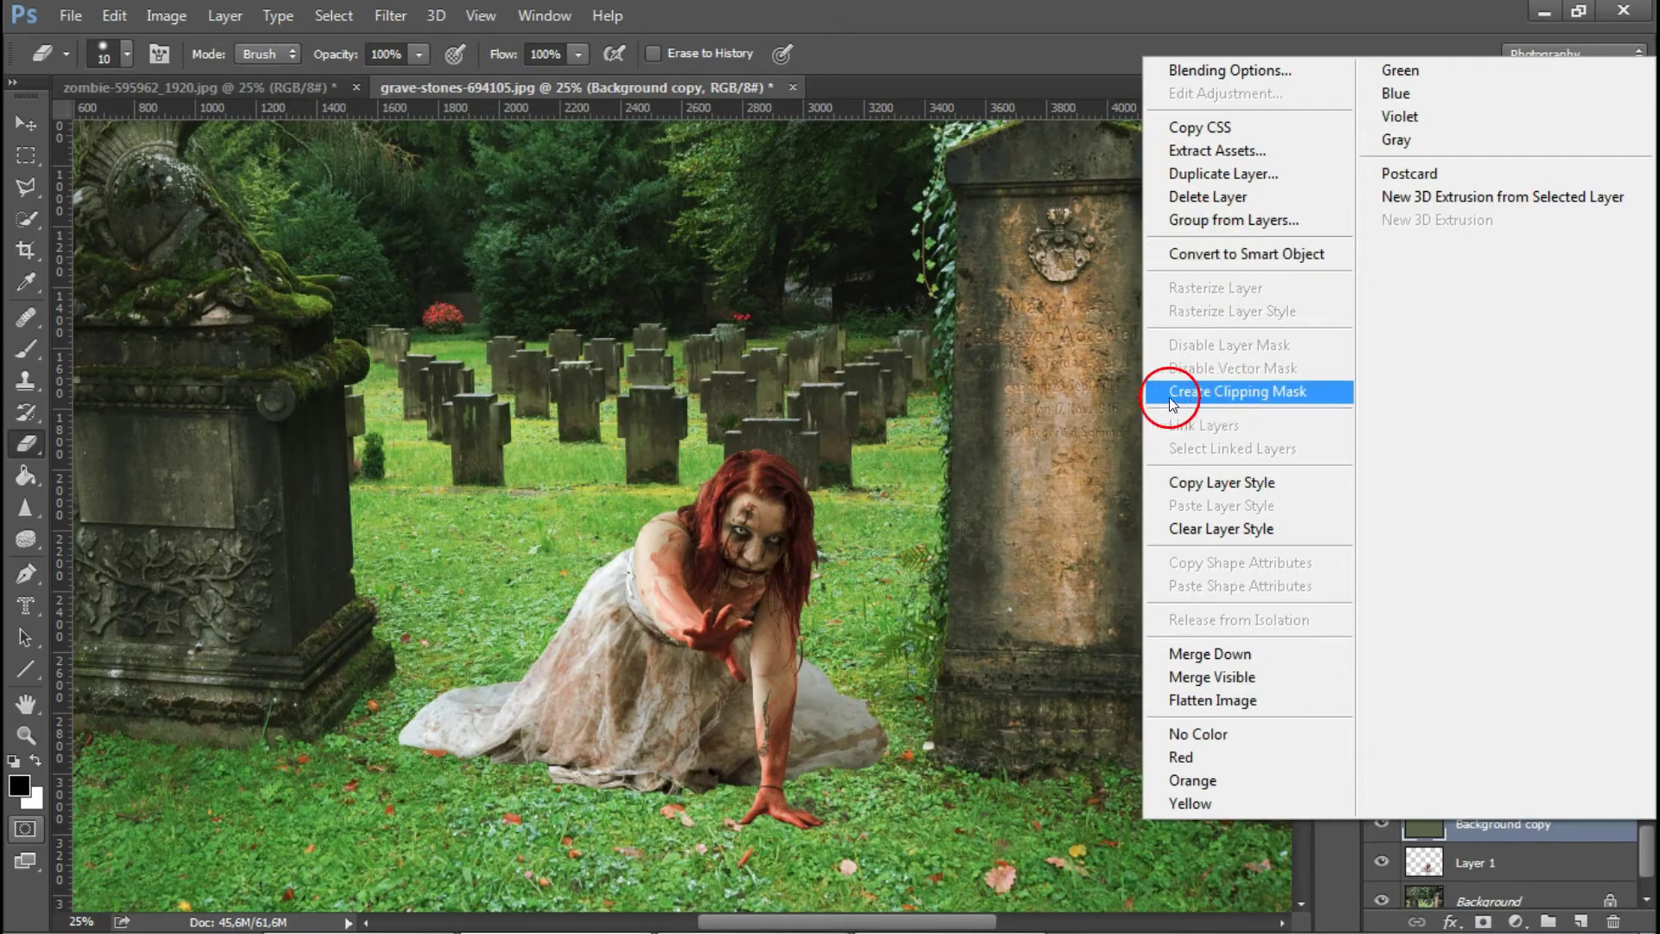
click(1252, 395)
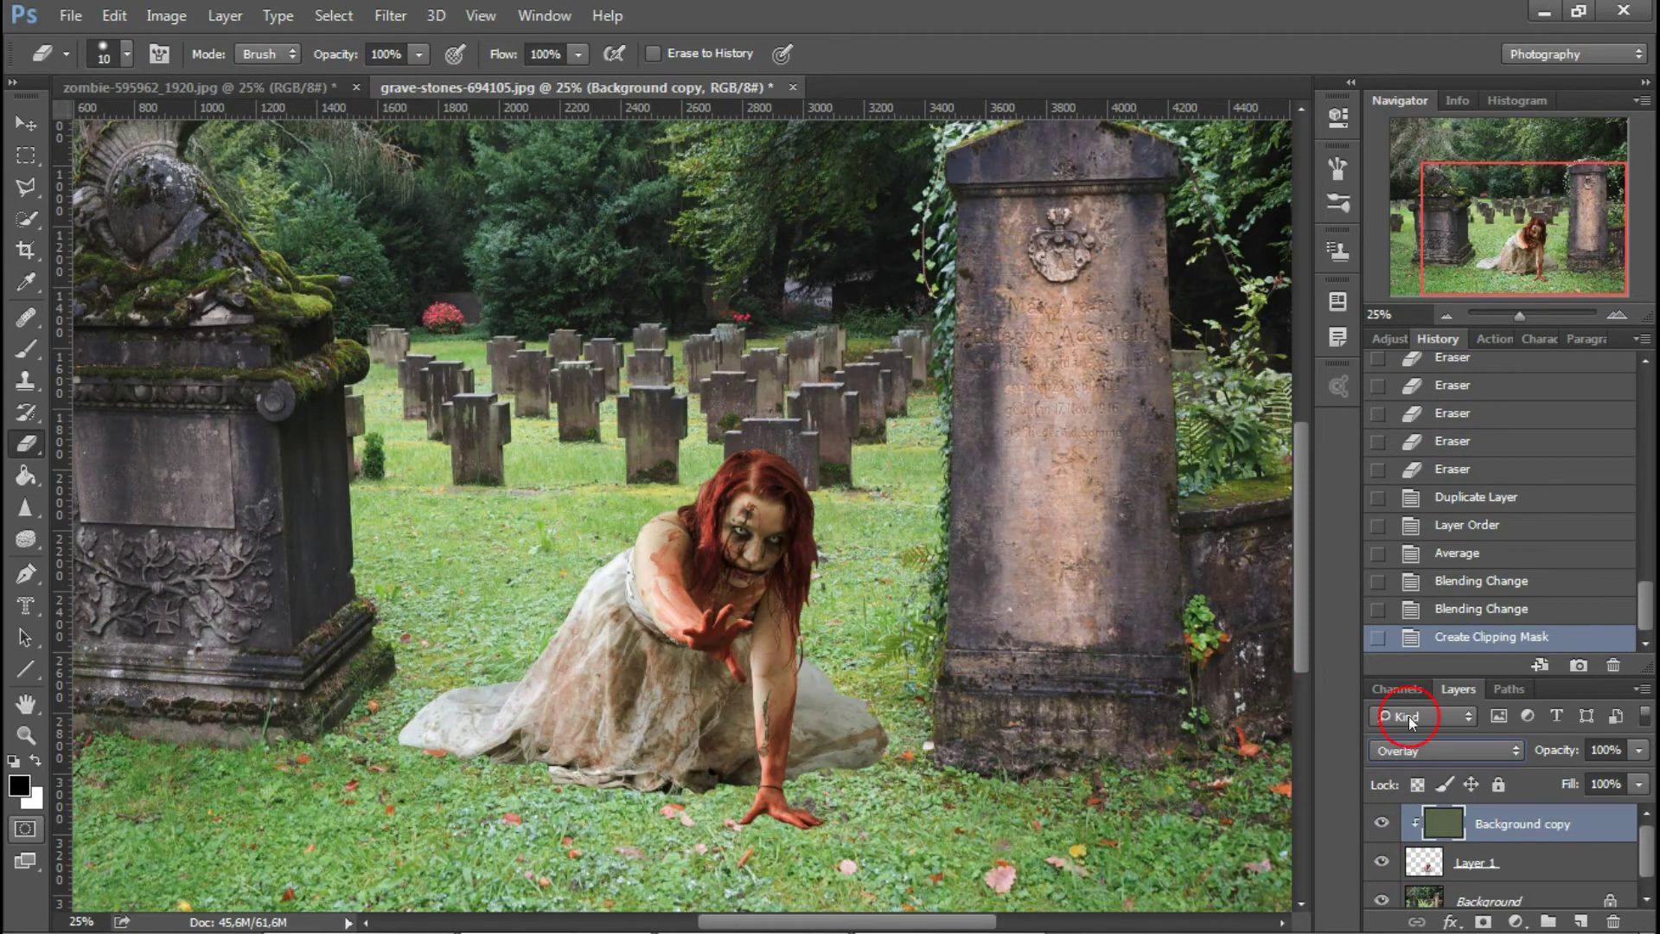
mouse_move(1639, 750)
mouse_down()
mouse_move(1632, 779)
mouse_move(1429, 778)
mouse_move(1602, 773)
mouse_up()
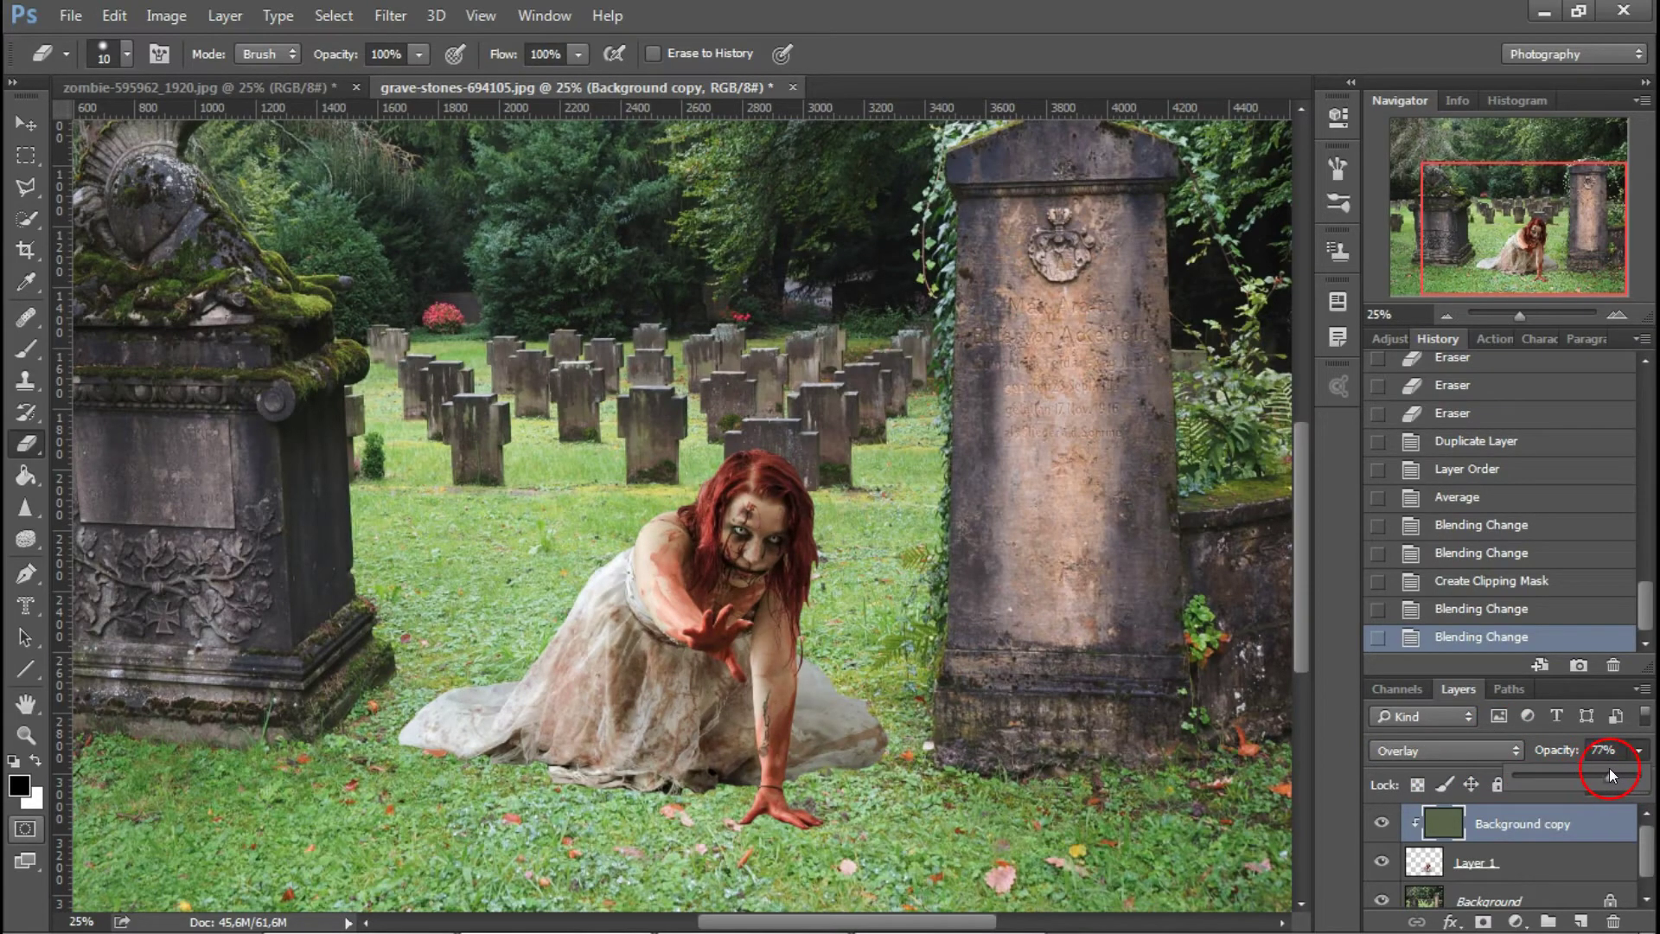
drag(1598, 776, 1612, 772)
click(1526, 864)
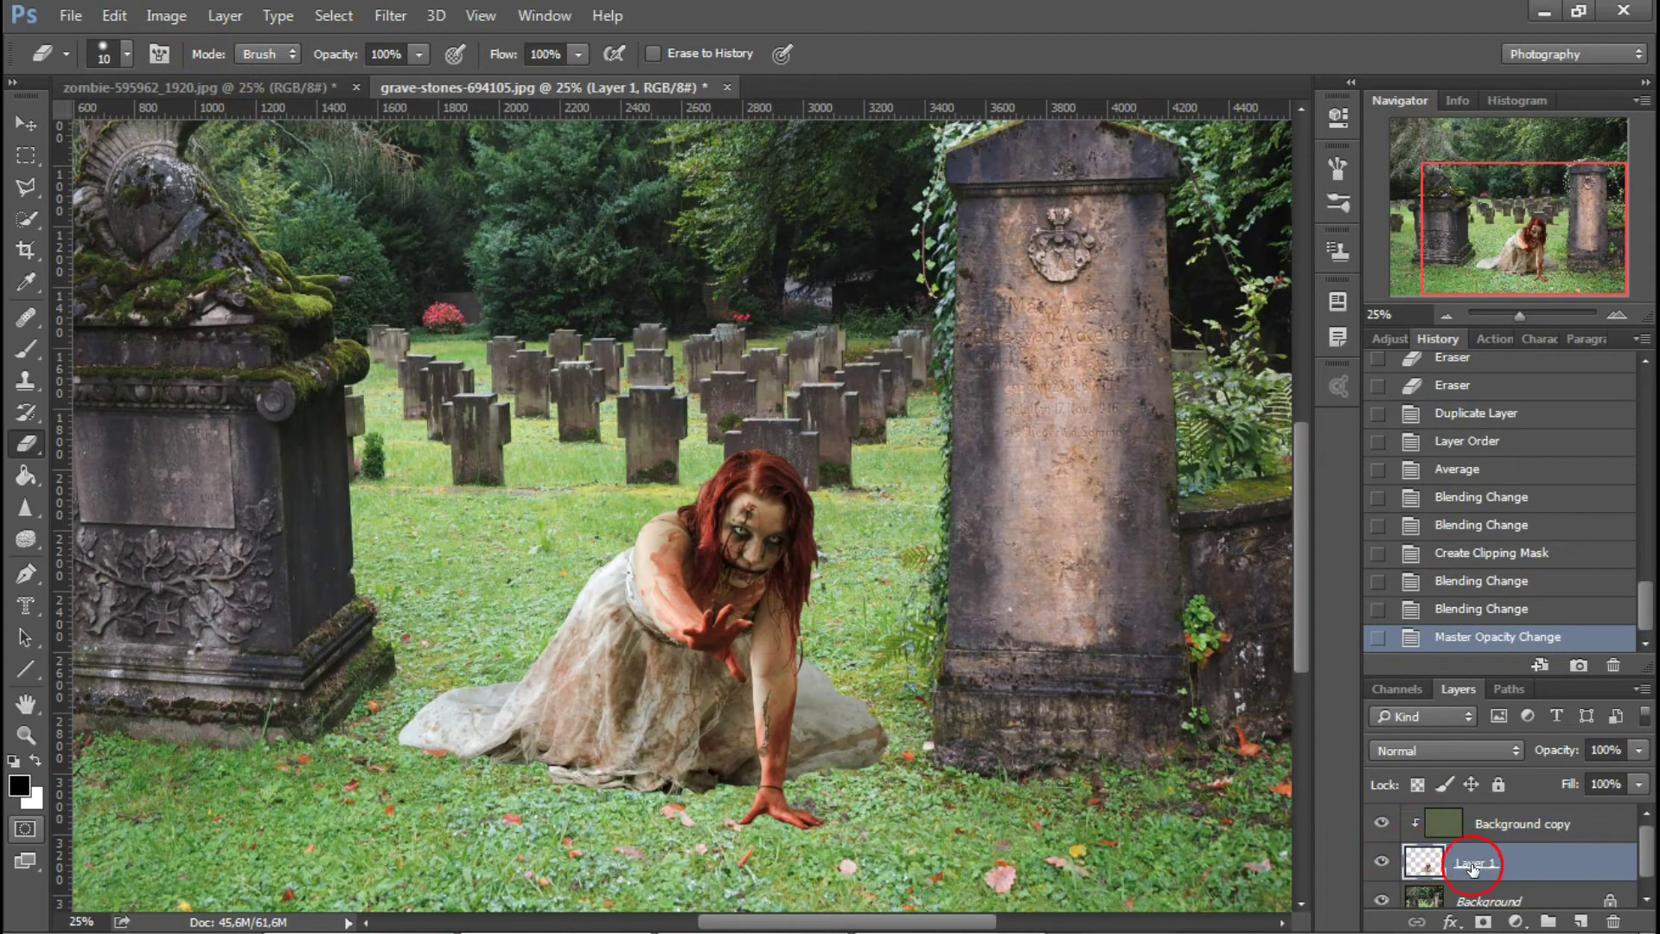
click(166, 16)
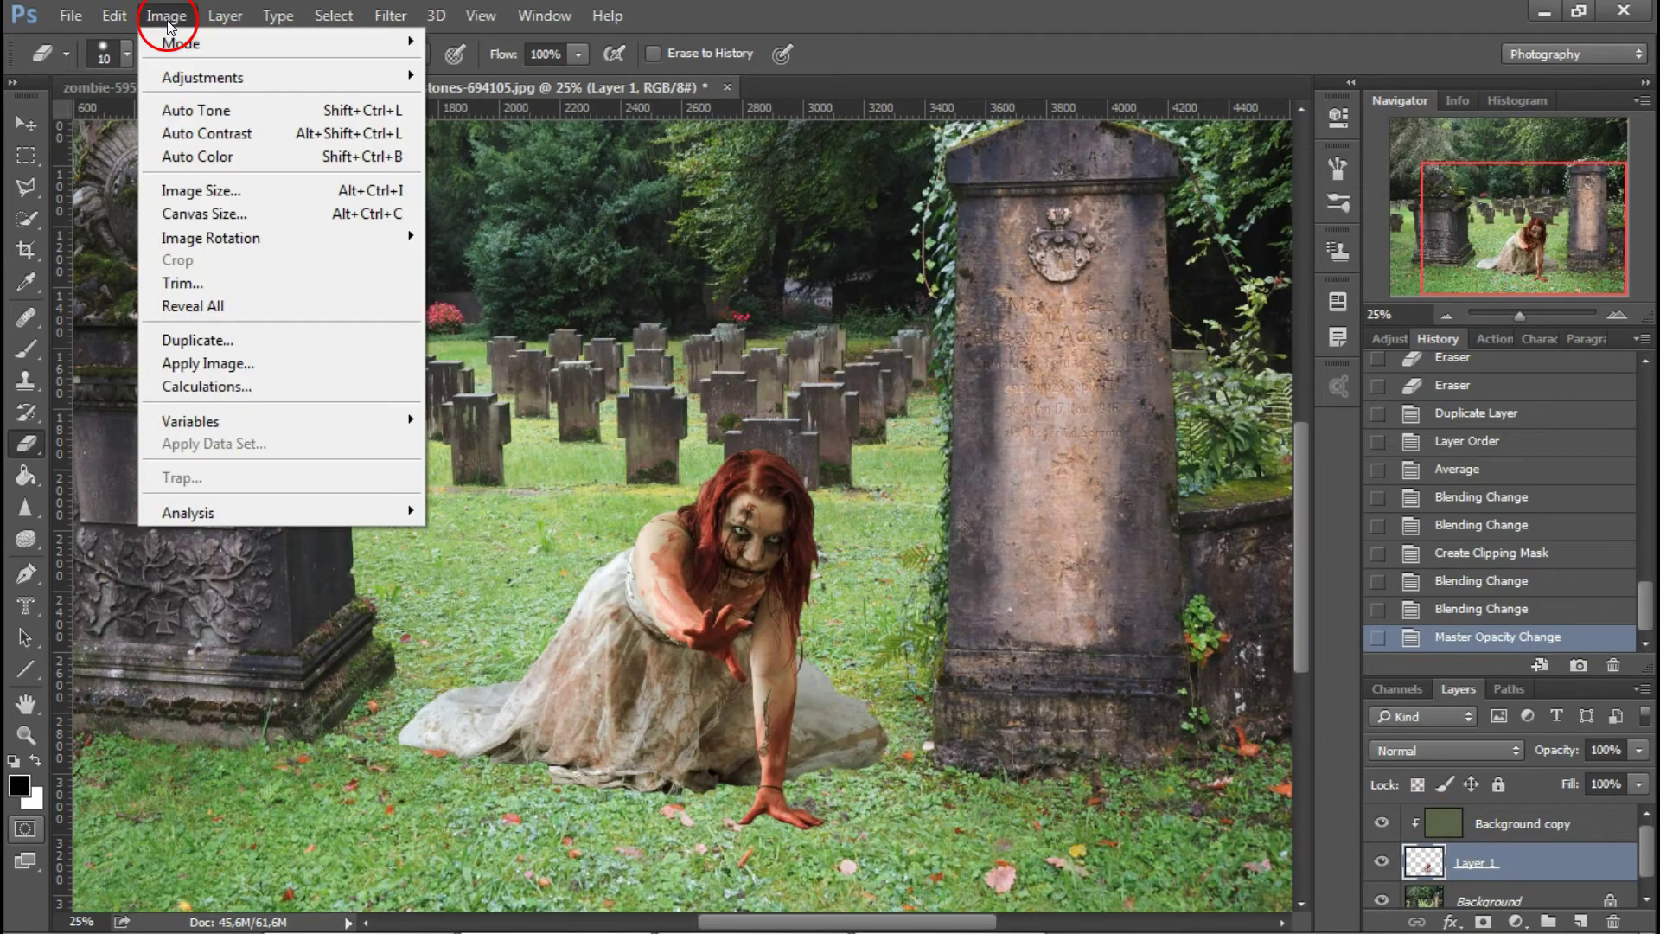
mouse_move(202, 76)
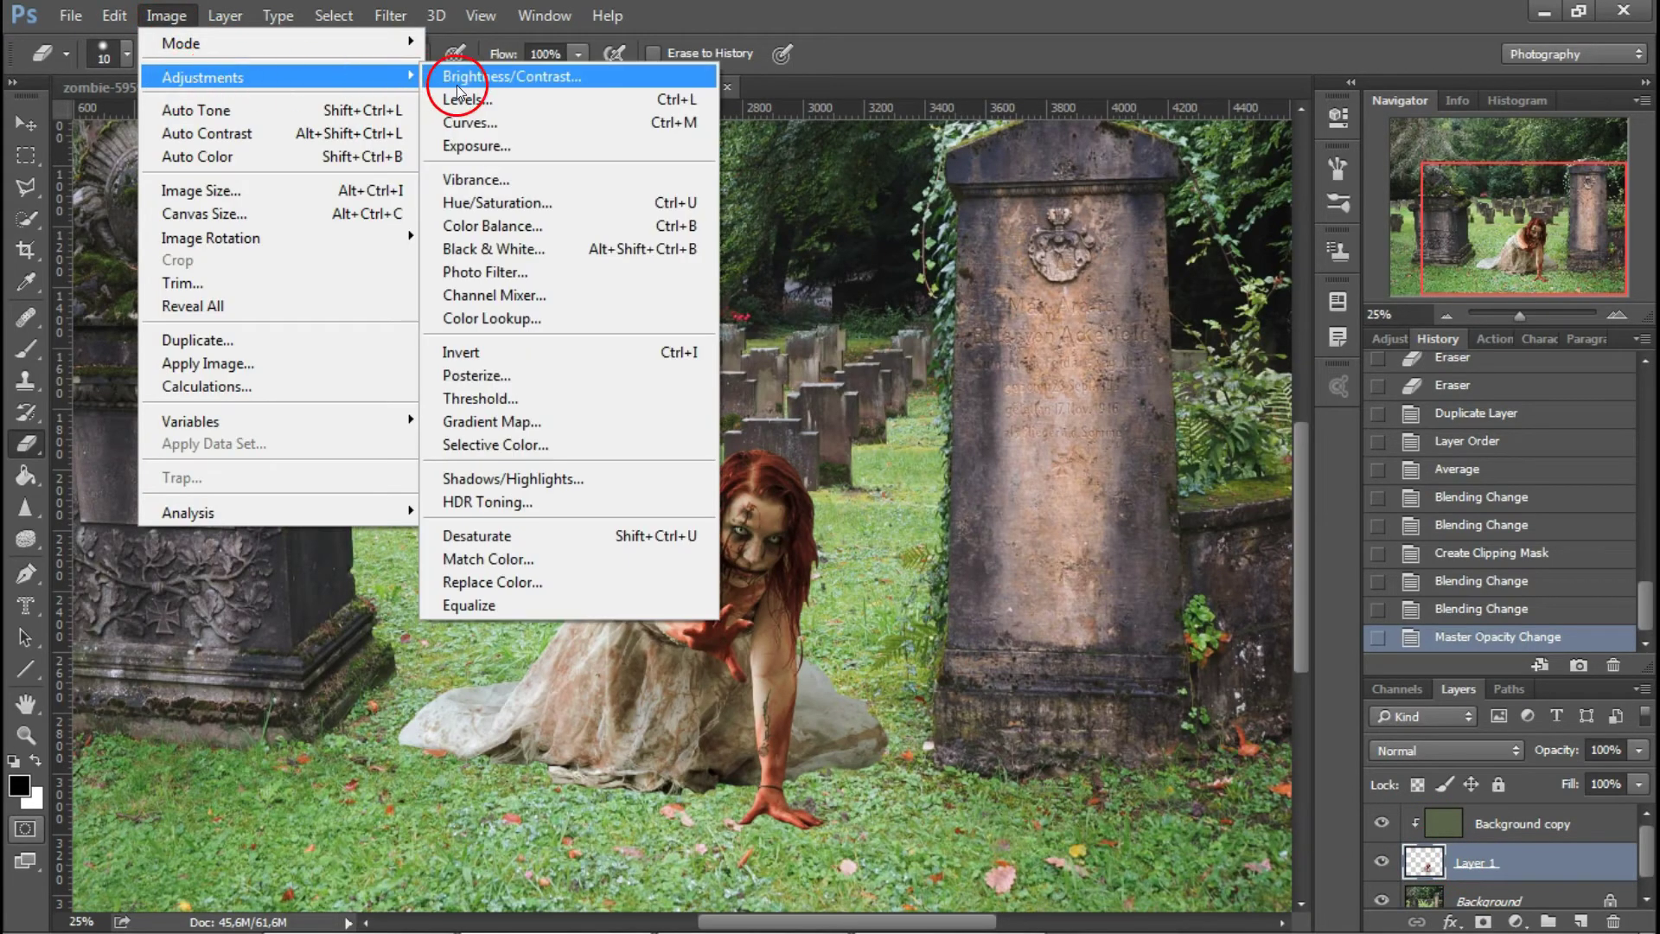
- Apply Hue/Saturation to the zombie layer with Saturation -31 and Lightness +3
click(504, 208)
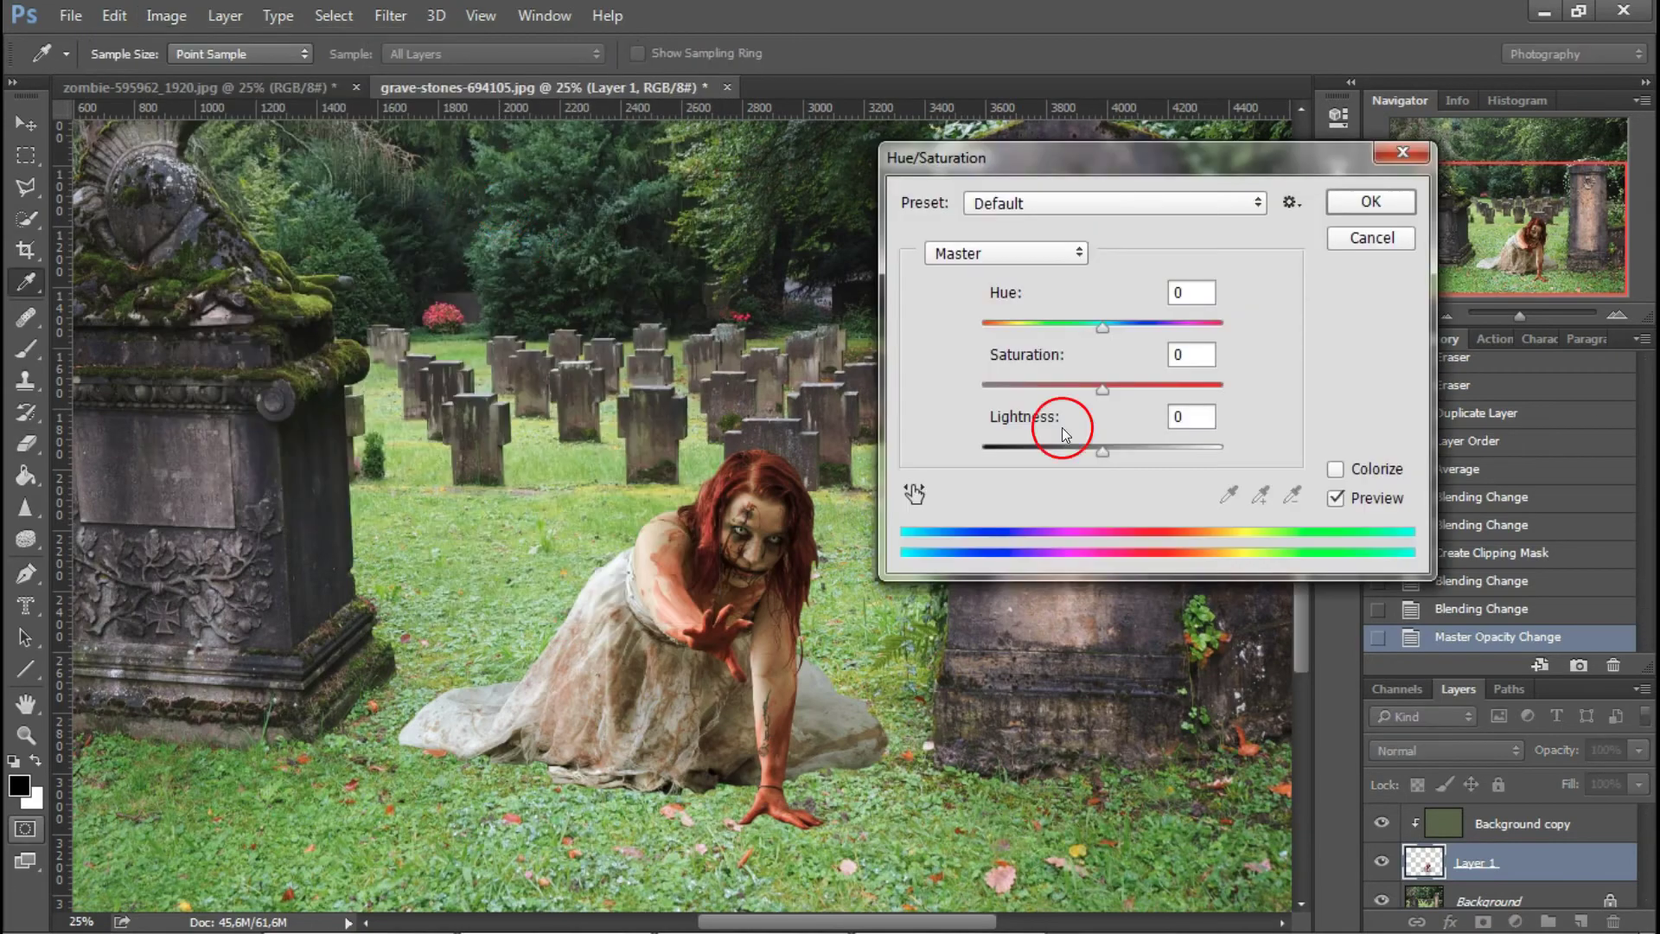
drag(1106, 392, 1074, 393)
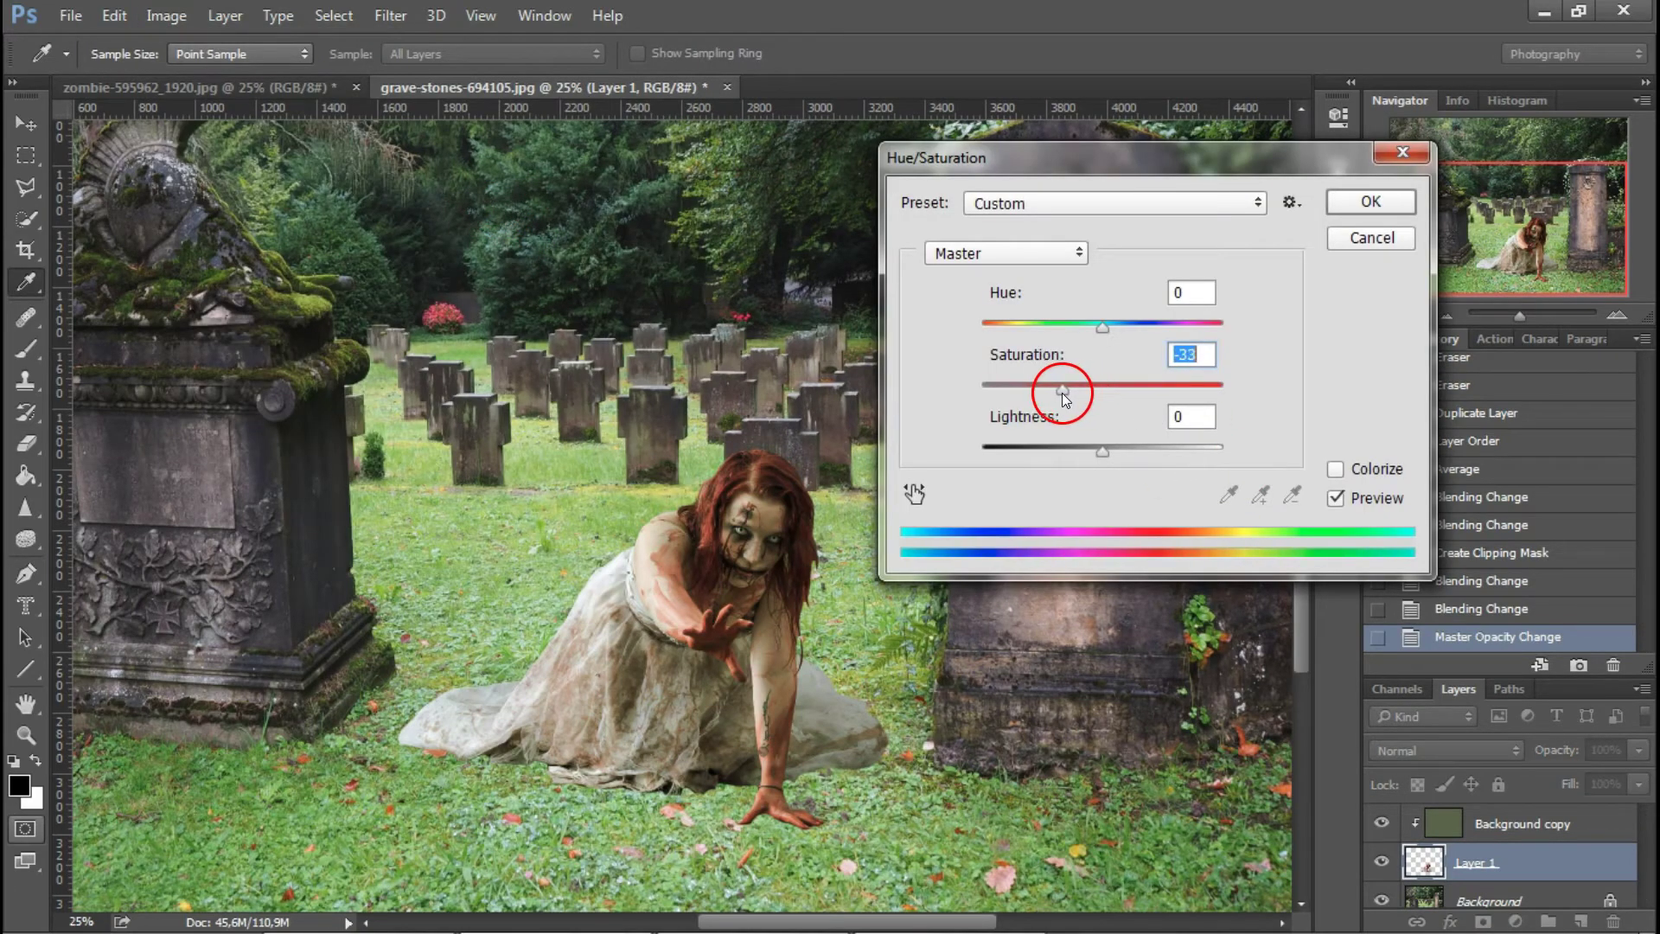
drag(1067, 391, 1065, 387)
drag(1100, 451, 1109, 453)
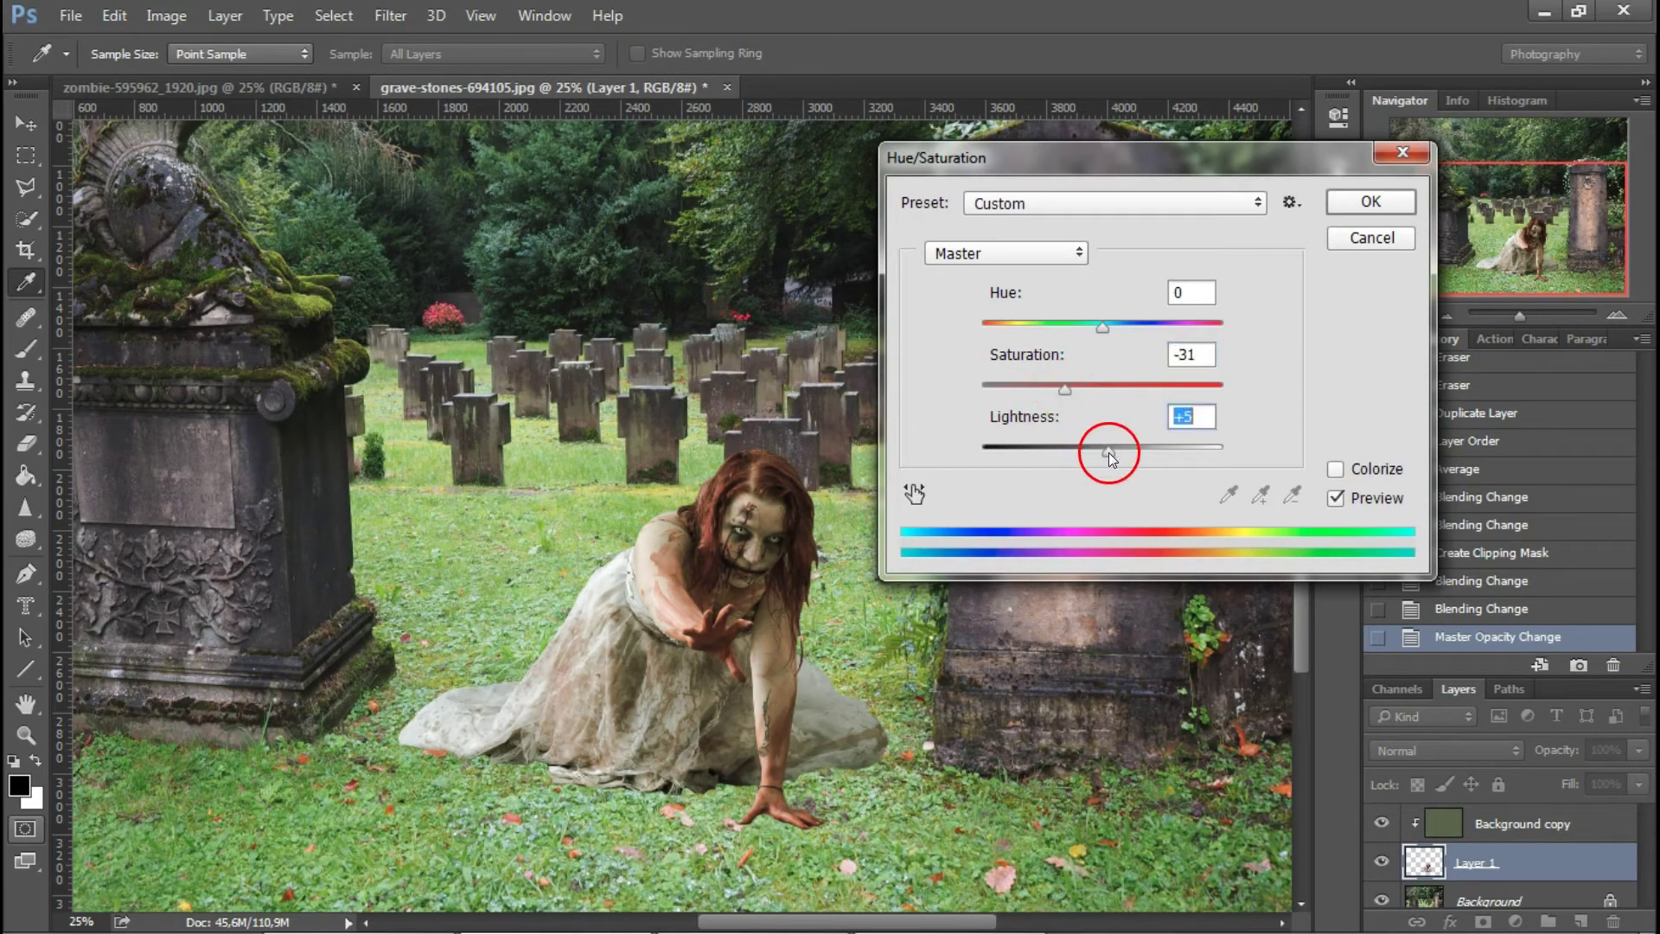
drag(1108, 453, 1107, 453)
key(Return)
drag(1442, 315, 1435, 316)
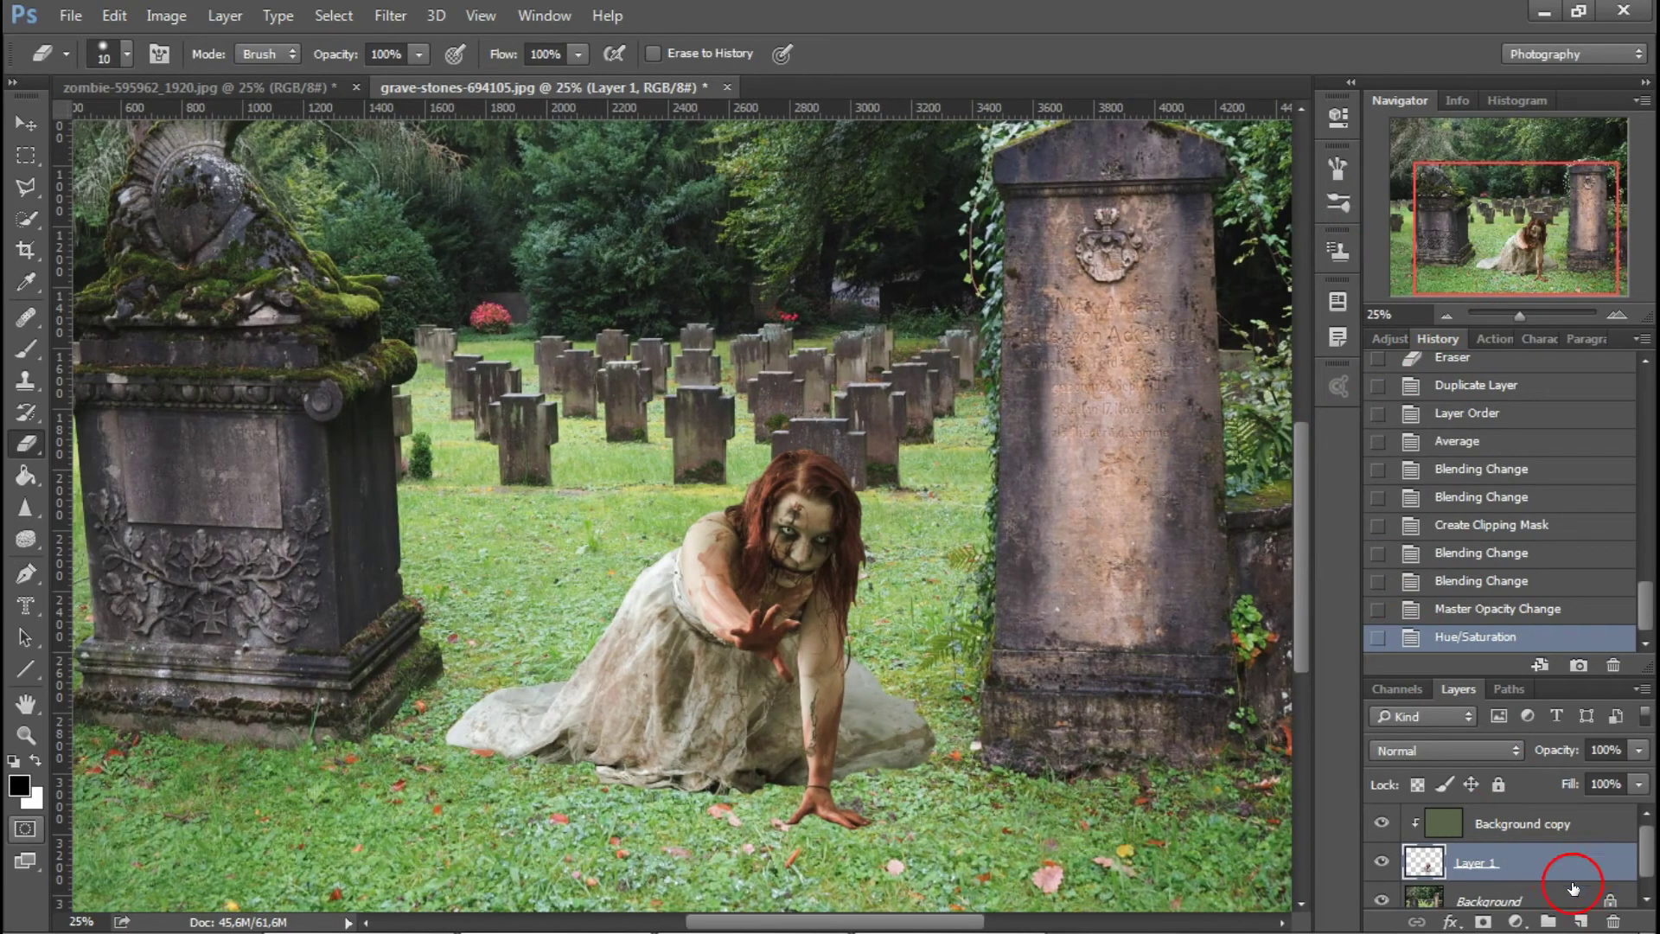
- Add a new layer above Background and set up a soft 157 px brush at 0% hardness and 20% flow
scroll(1541, 882, down, 1)
click(1539, 887)
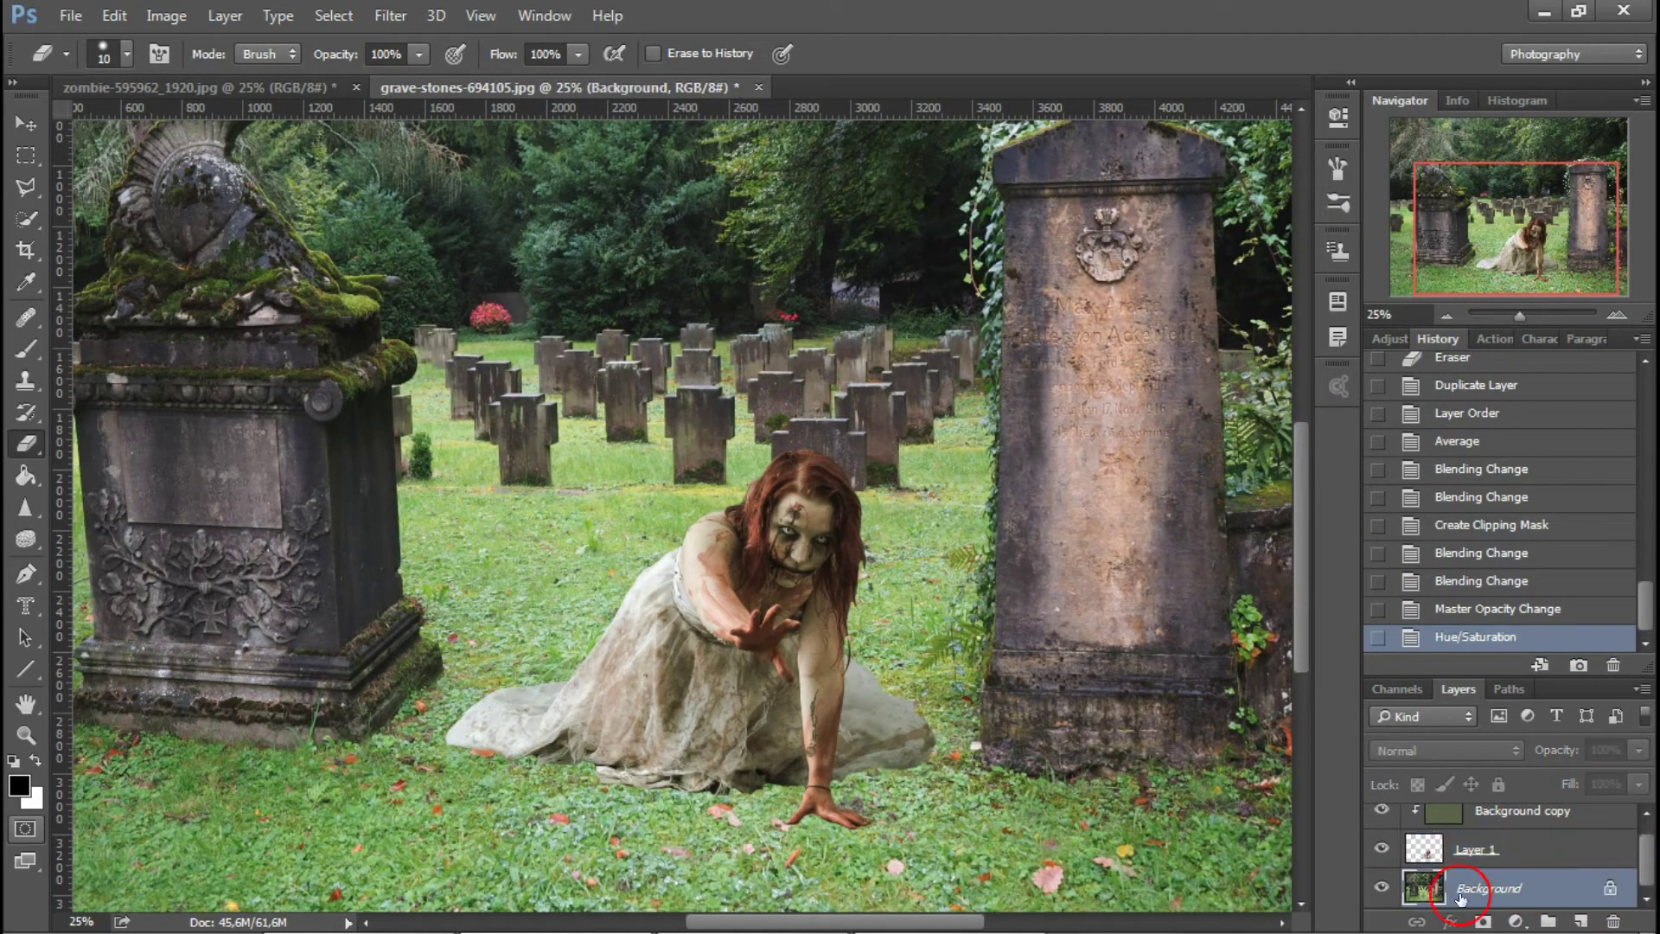
click(1579, 922)
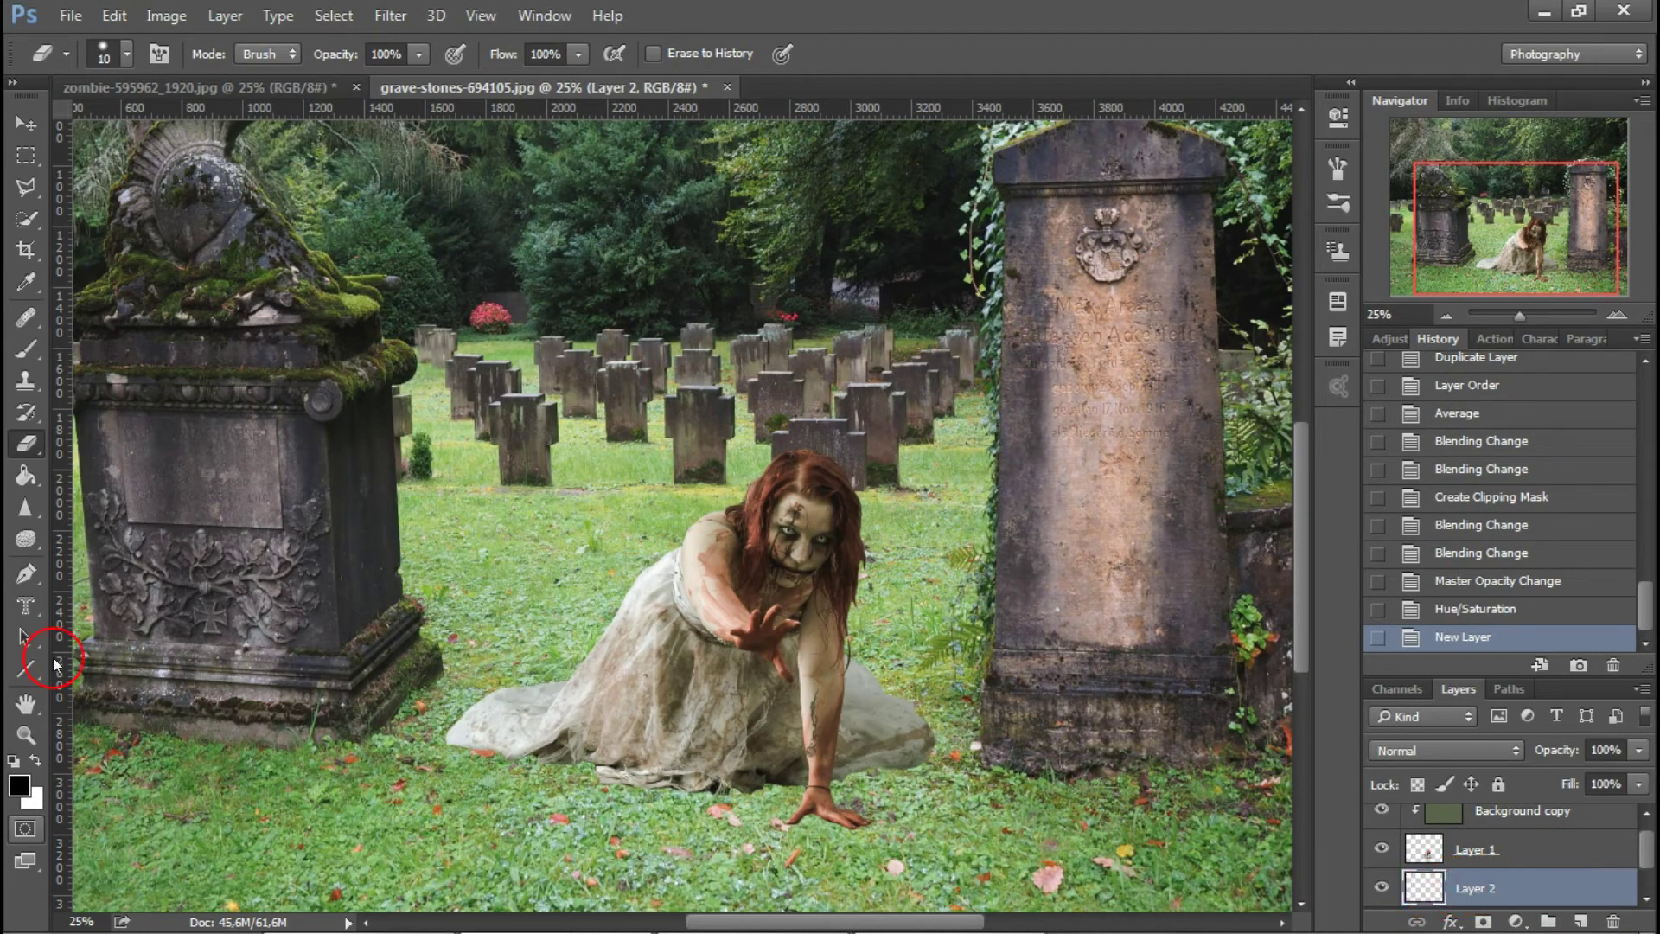
click(23, 367)
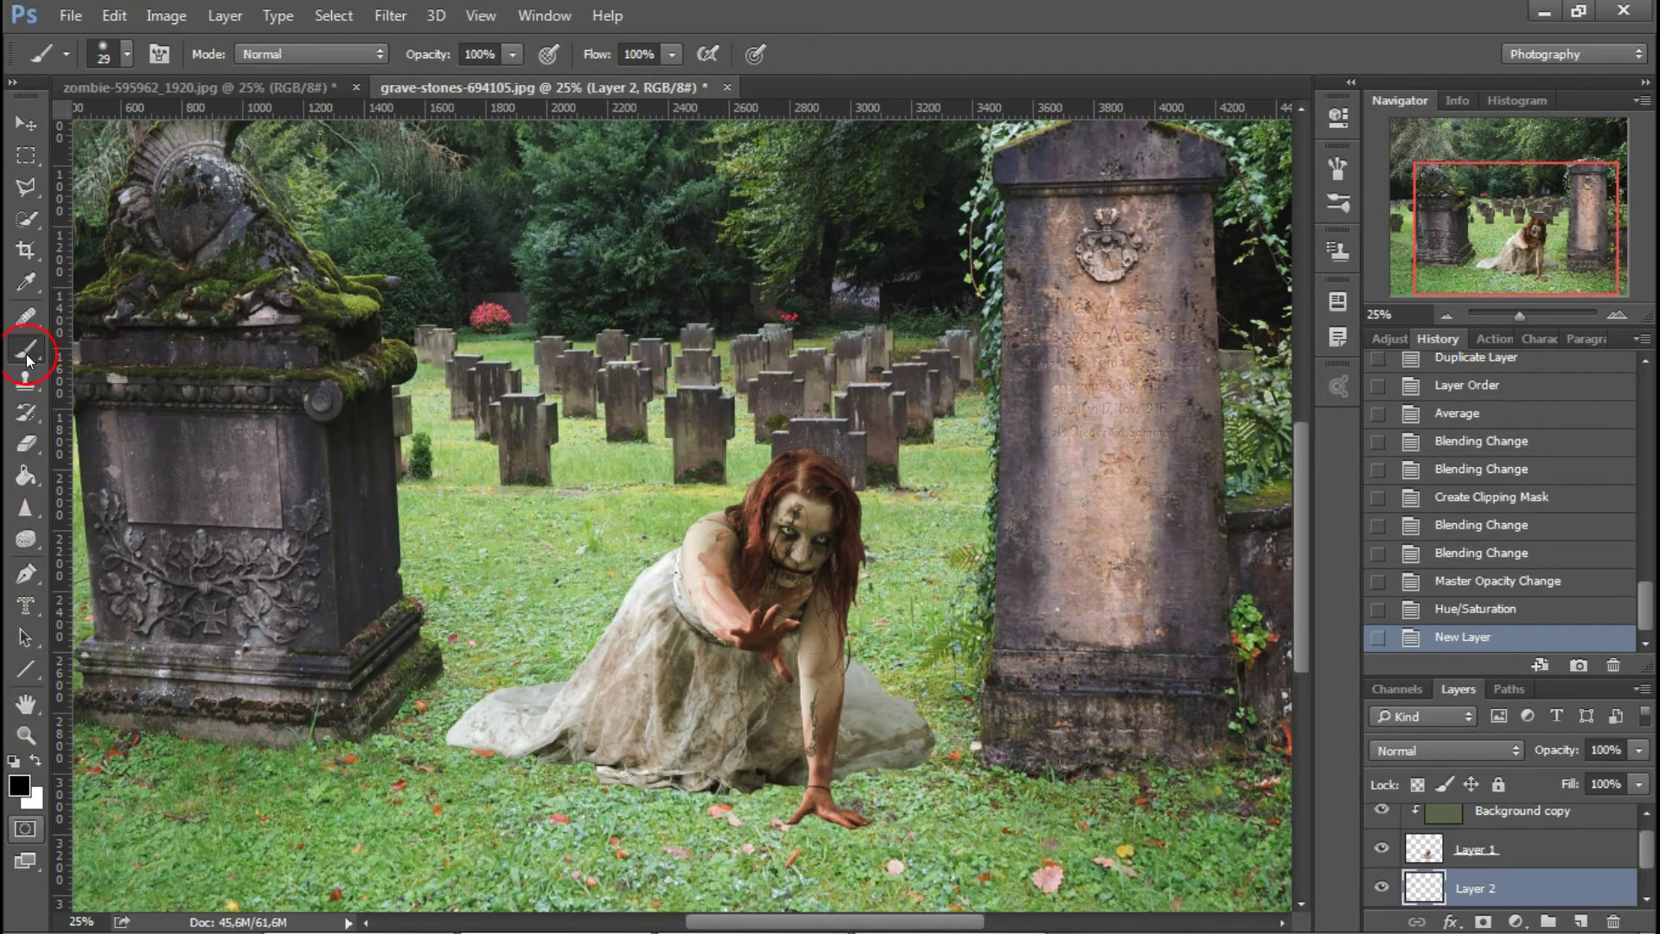
click(672, 56)
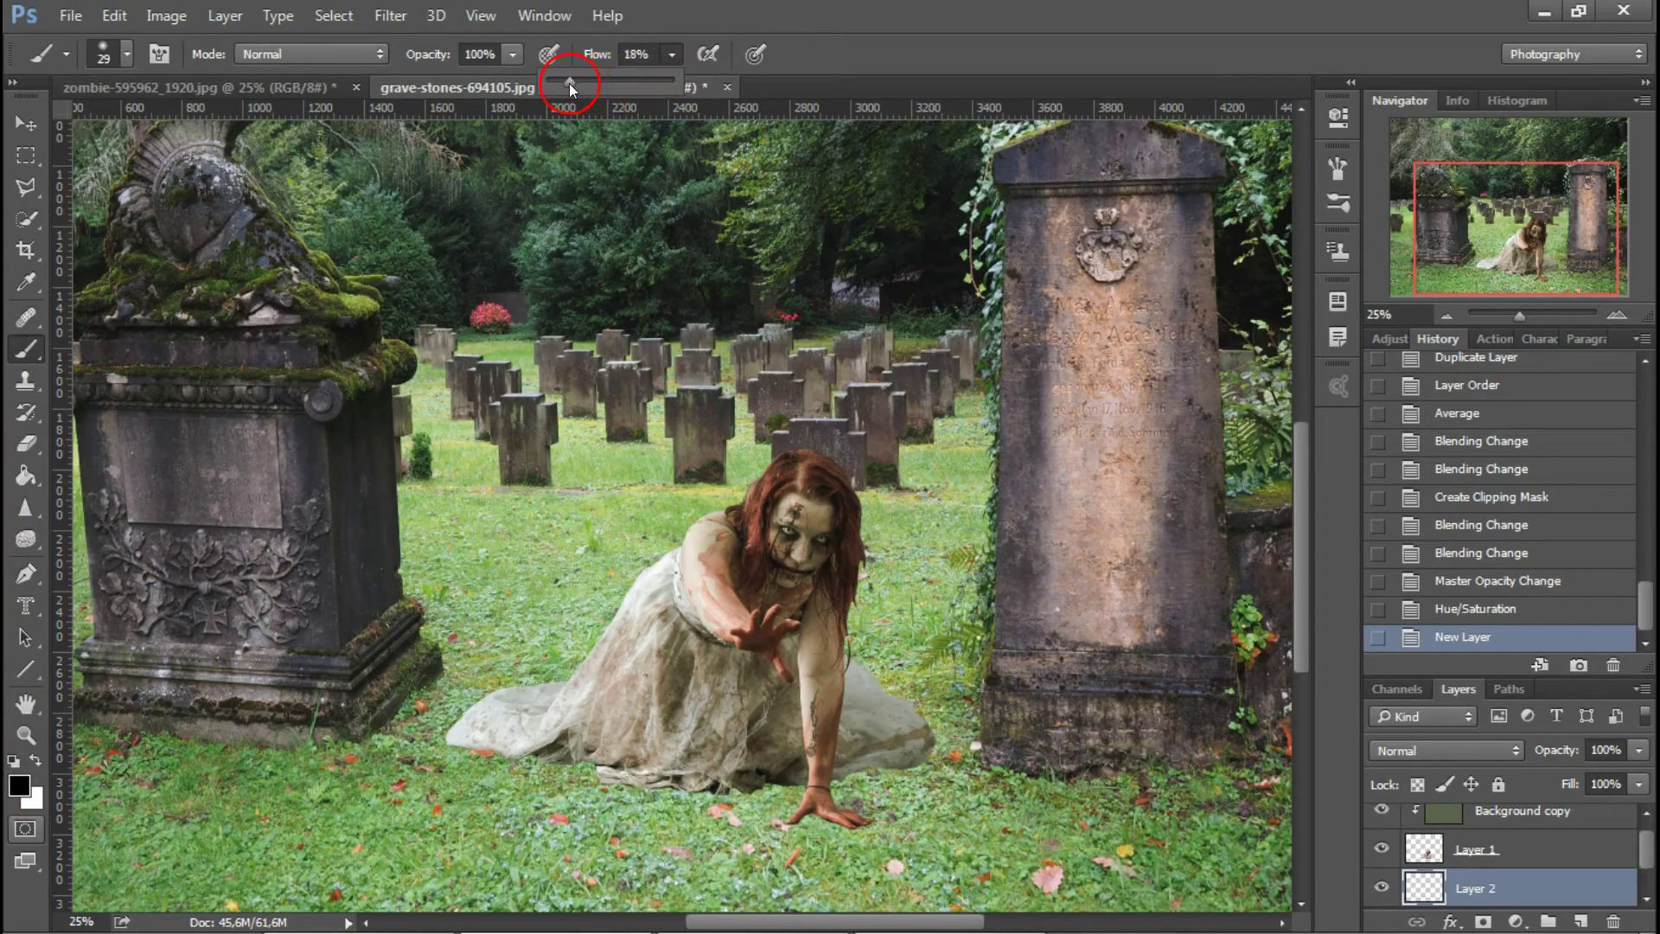
drag(569, 83, 572, 83)
click(105, 40)
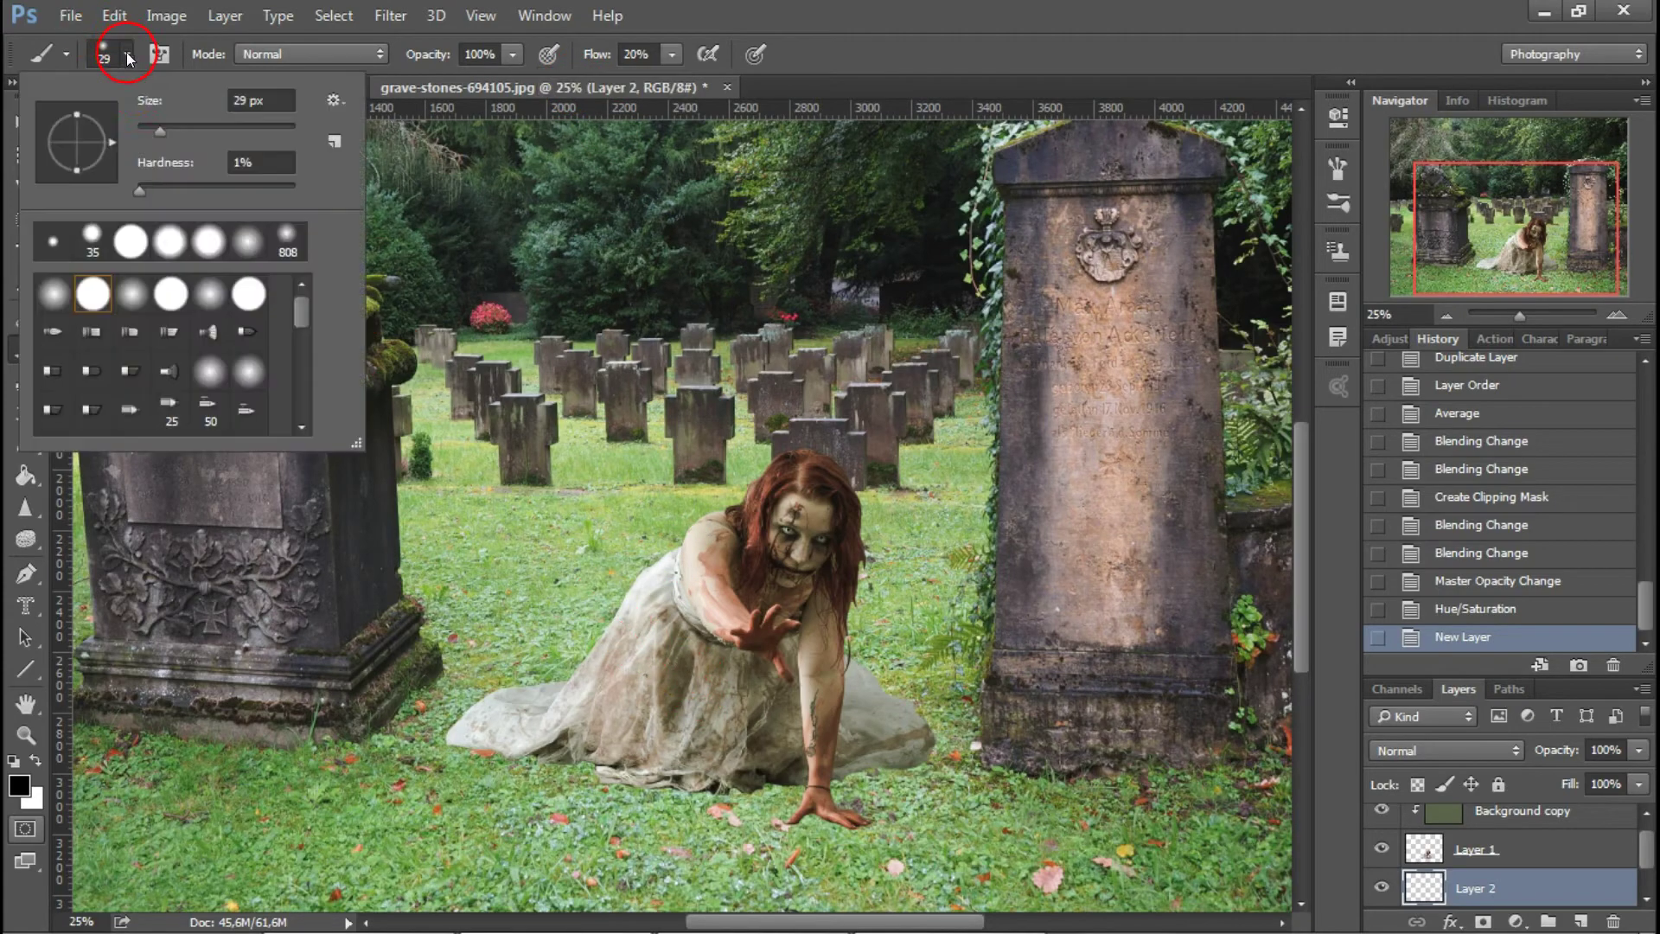
drag(159, 131, 185, 132)
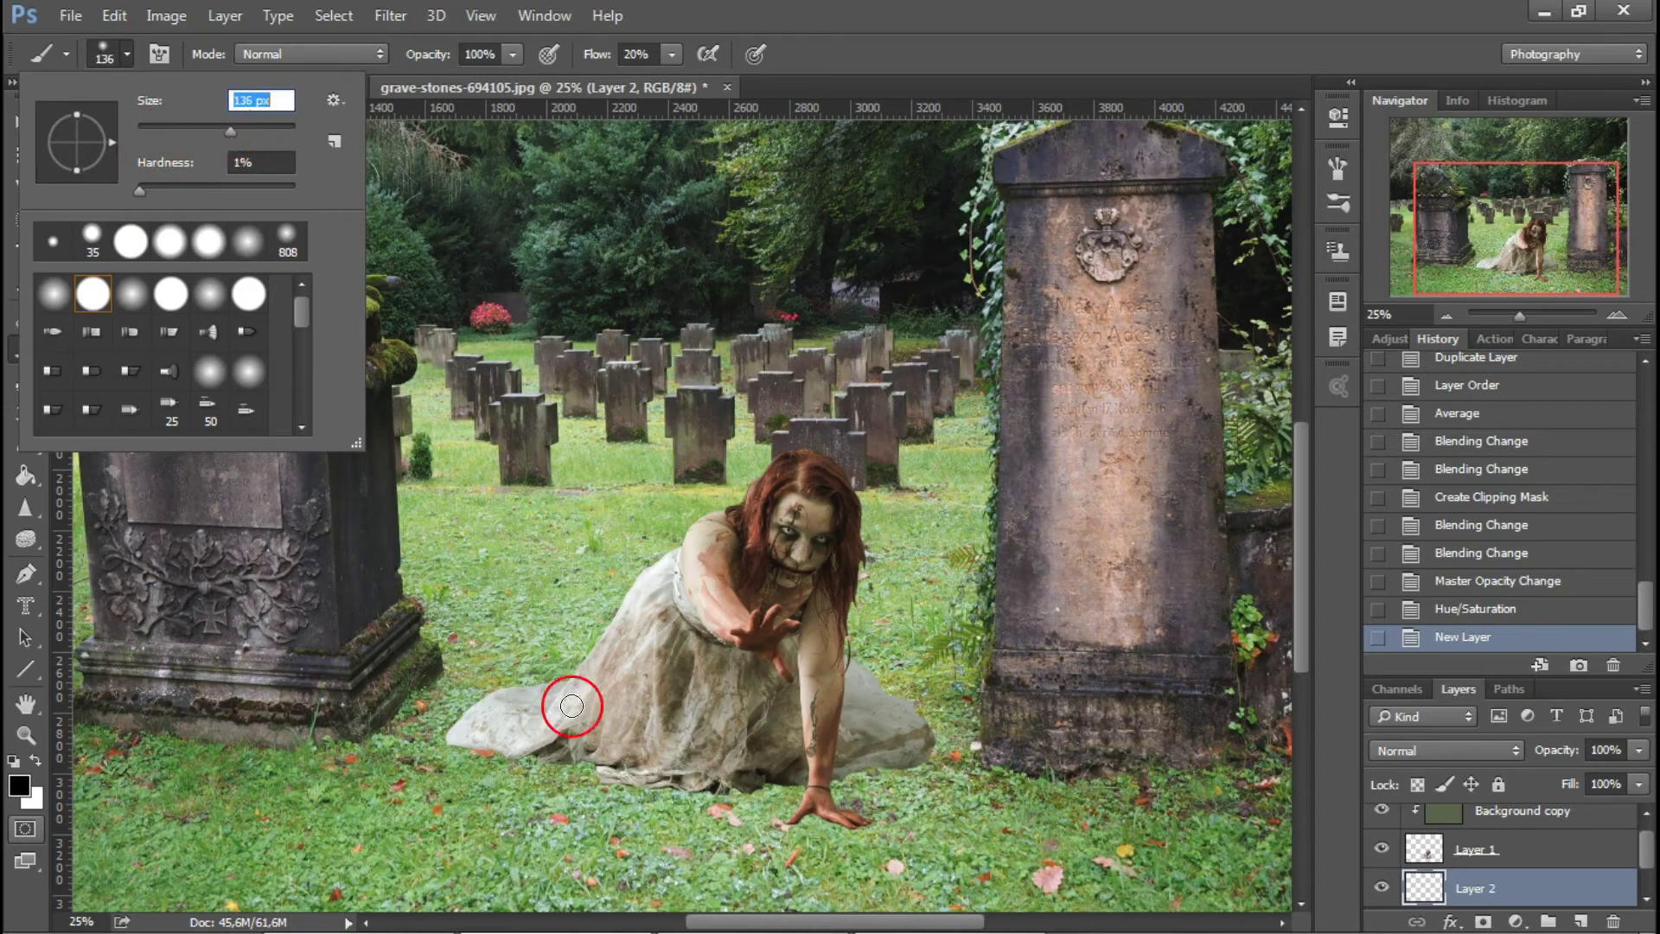
drag(226, 132, 239, 133)
drag(140, 189, 135, 189)
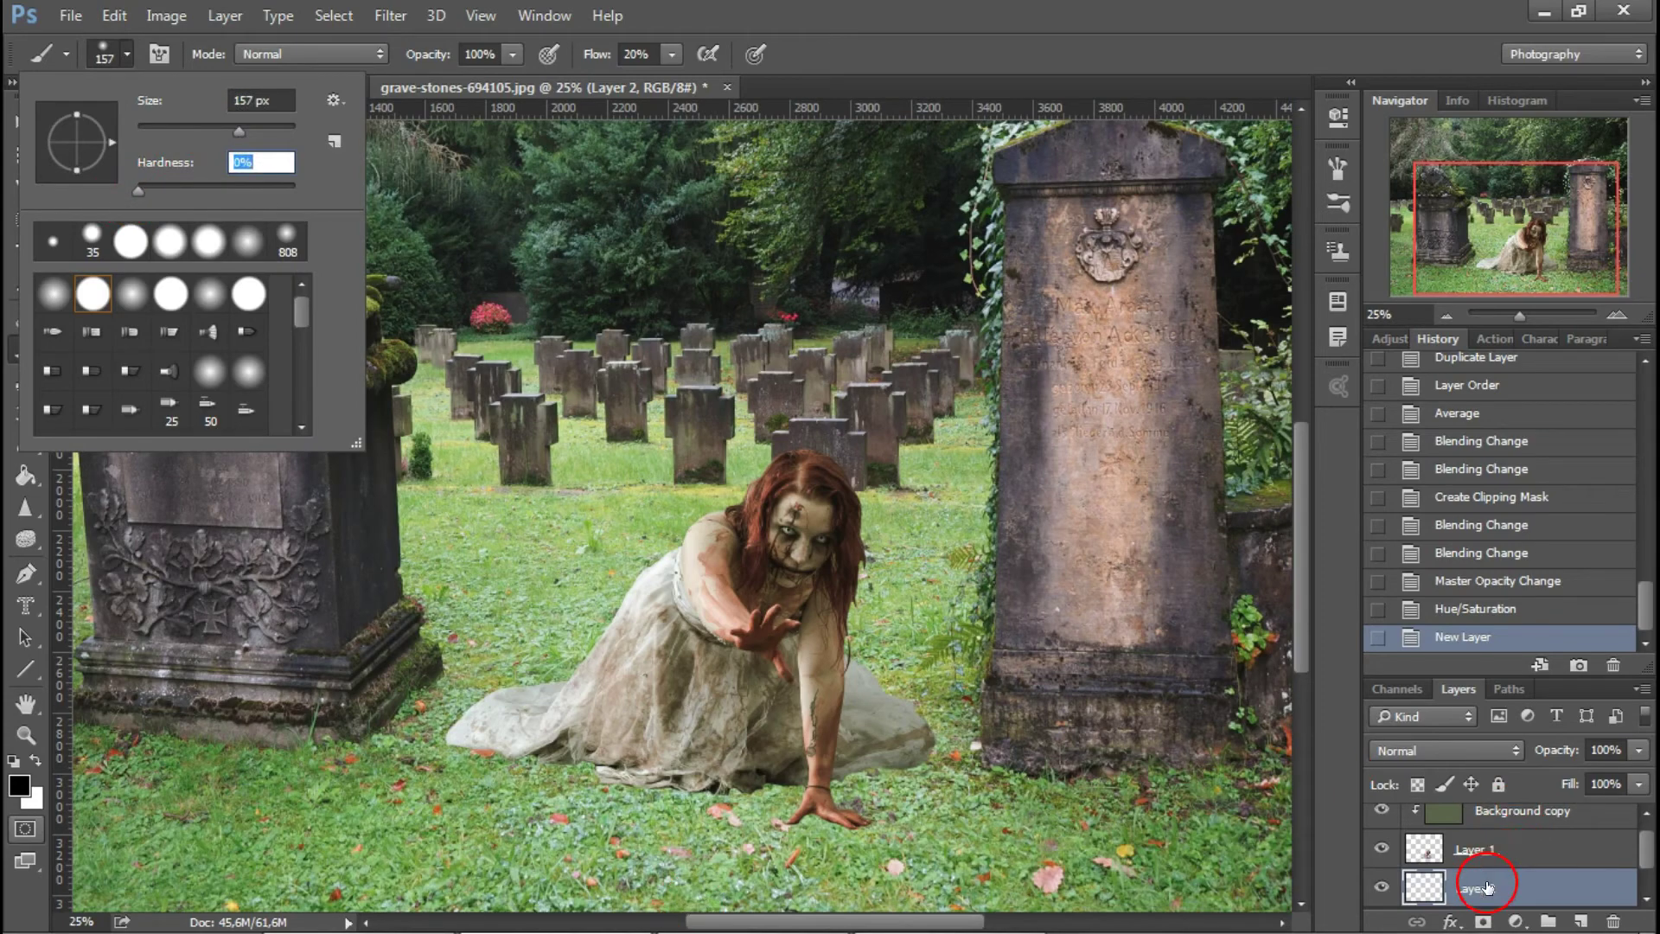
key(Return)
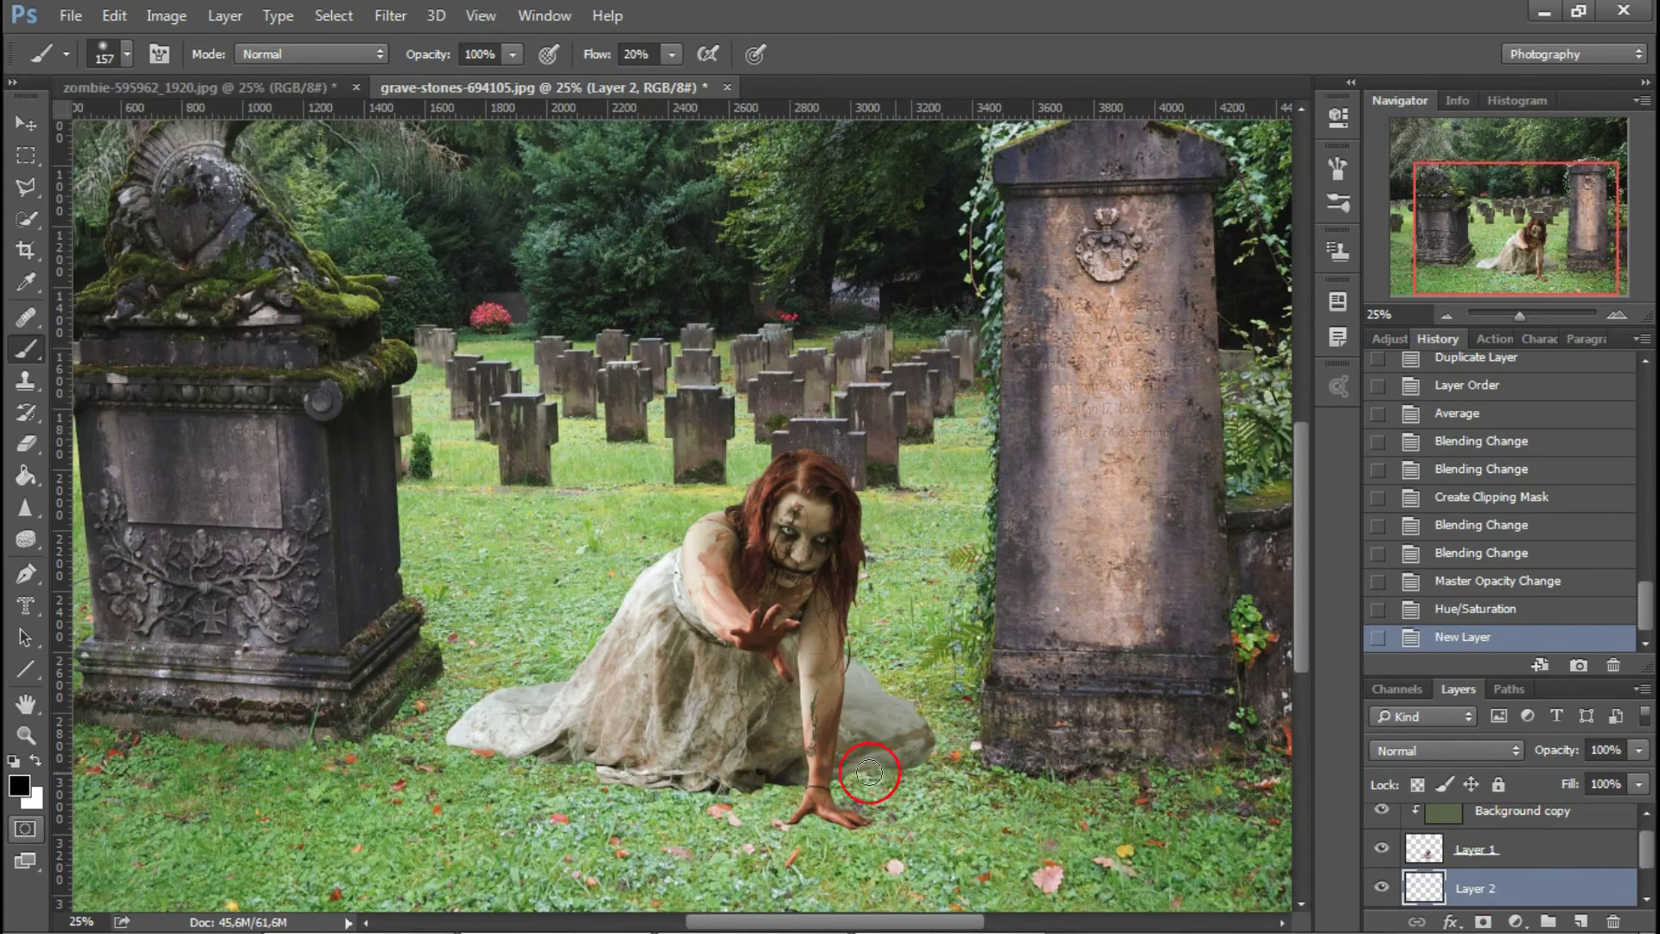
- Paint a soft dark shadow on the grass under the dress hem and hand, finishing at 5% flow
drag(884, 762, 574, 768)
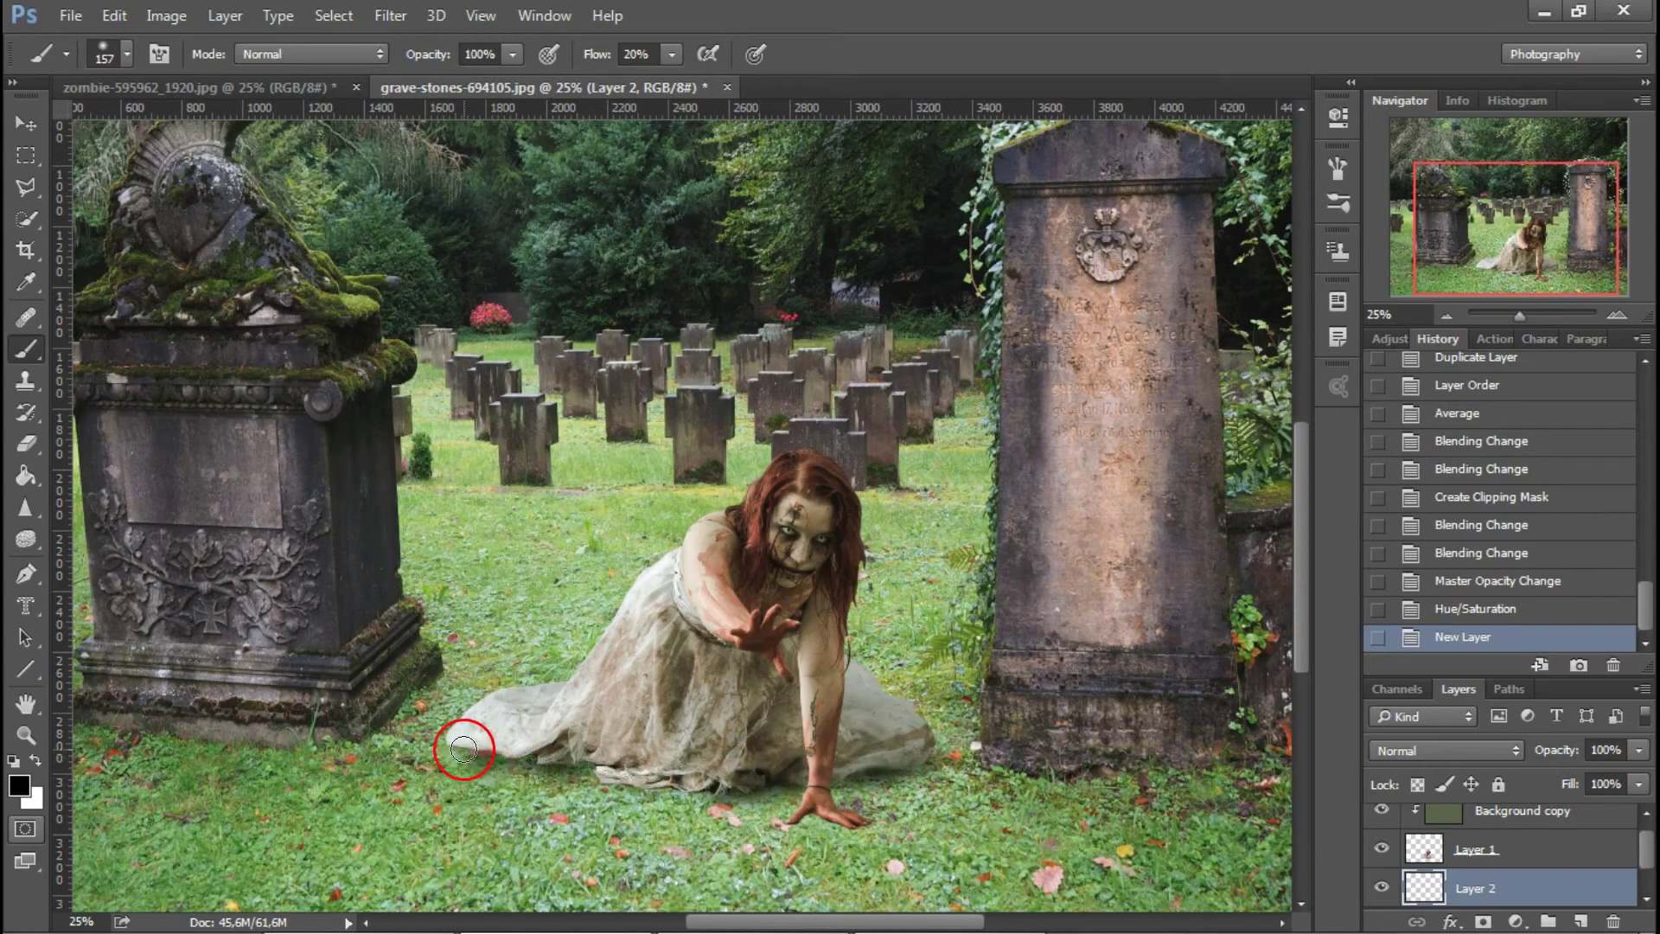
mouse_move(574, 768)
mouse_down()
mouse_move(813, 813)
mouse_move(639, 774)
mouse_up()
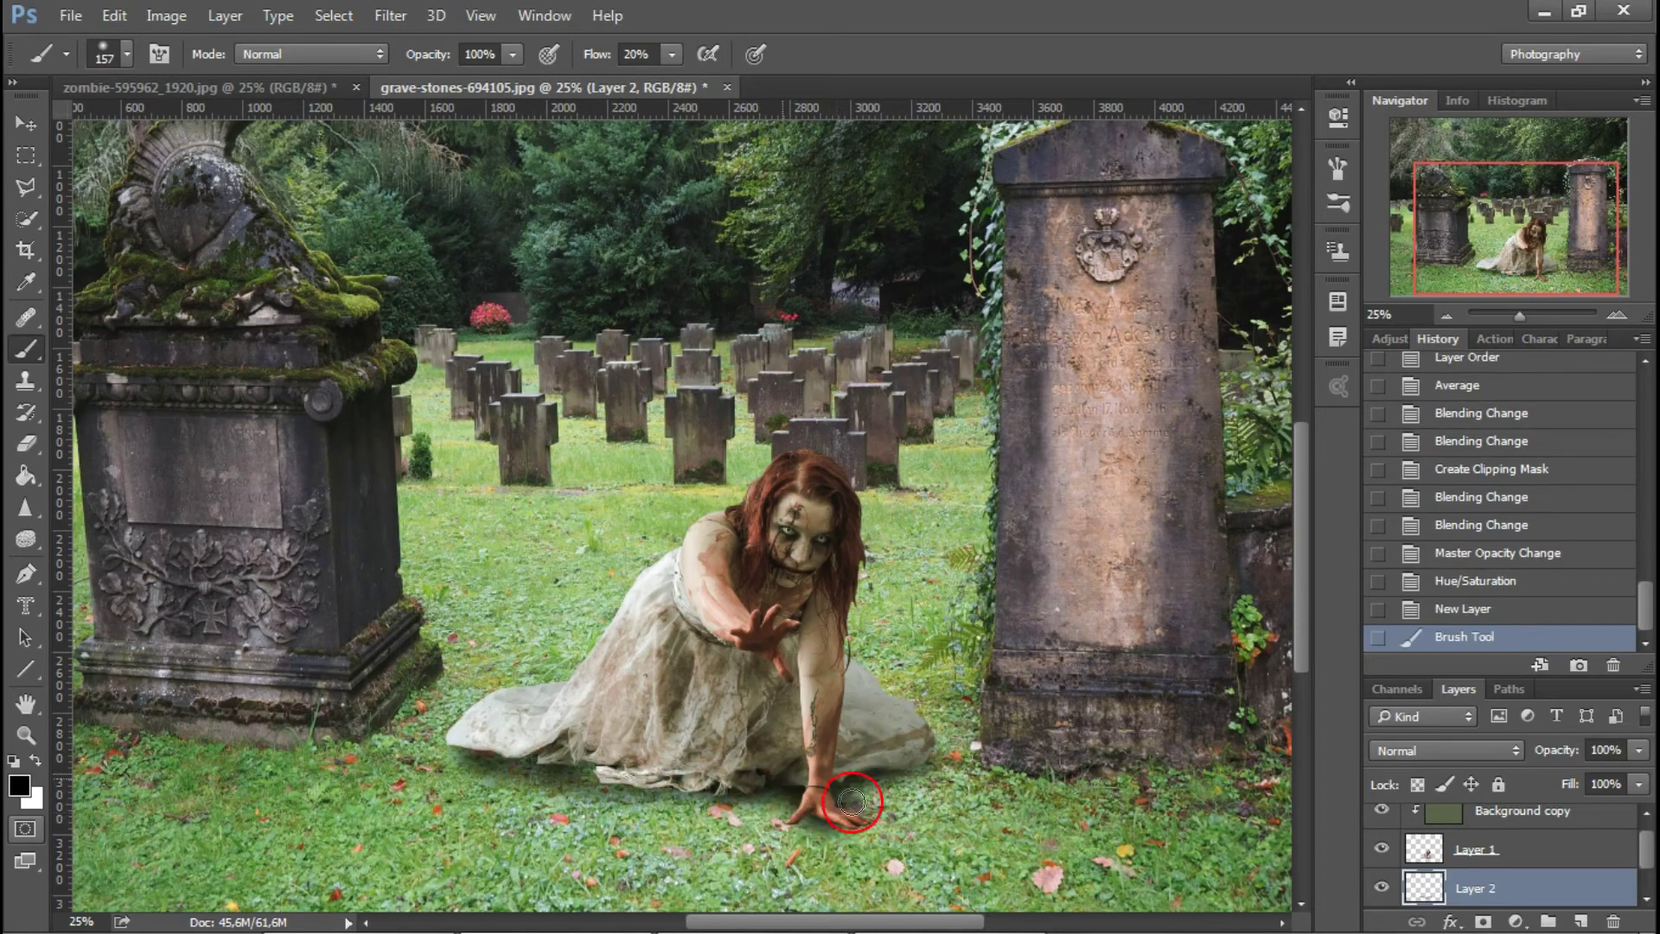
mouse_move(639, 774)
mouse_down()
mouse_move(456, 741)
mouse_move(888, 776)
mouse_up()
click(672, 55)
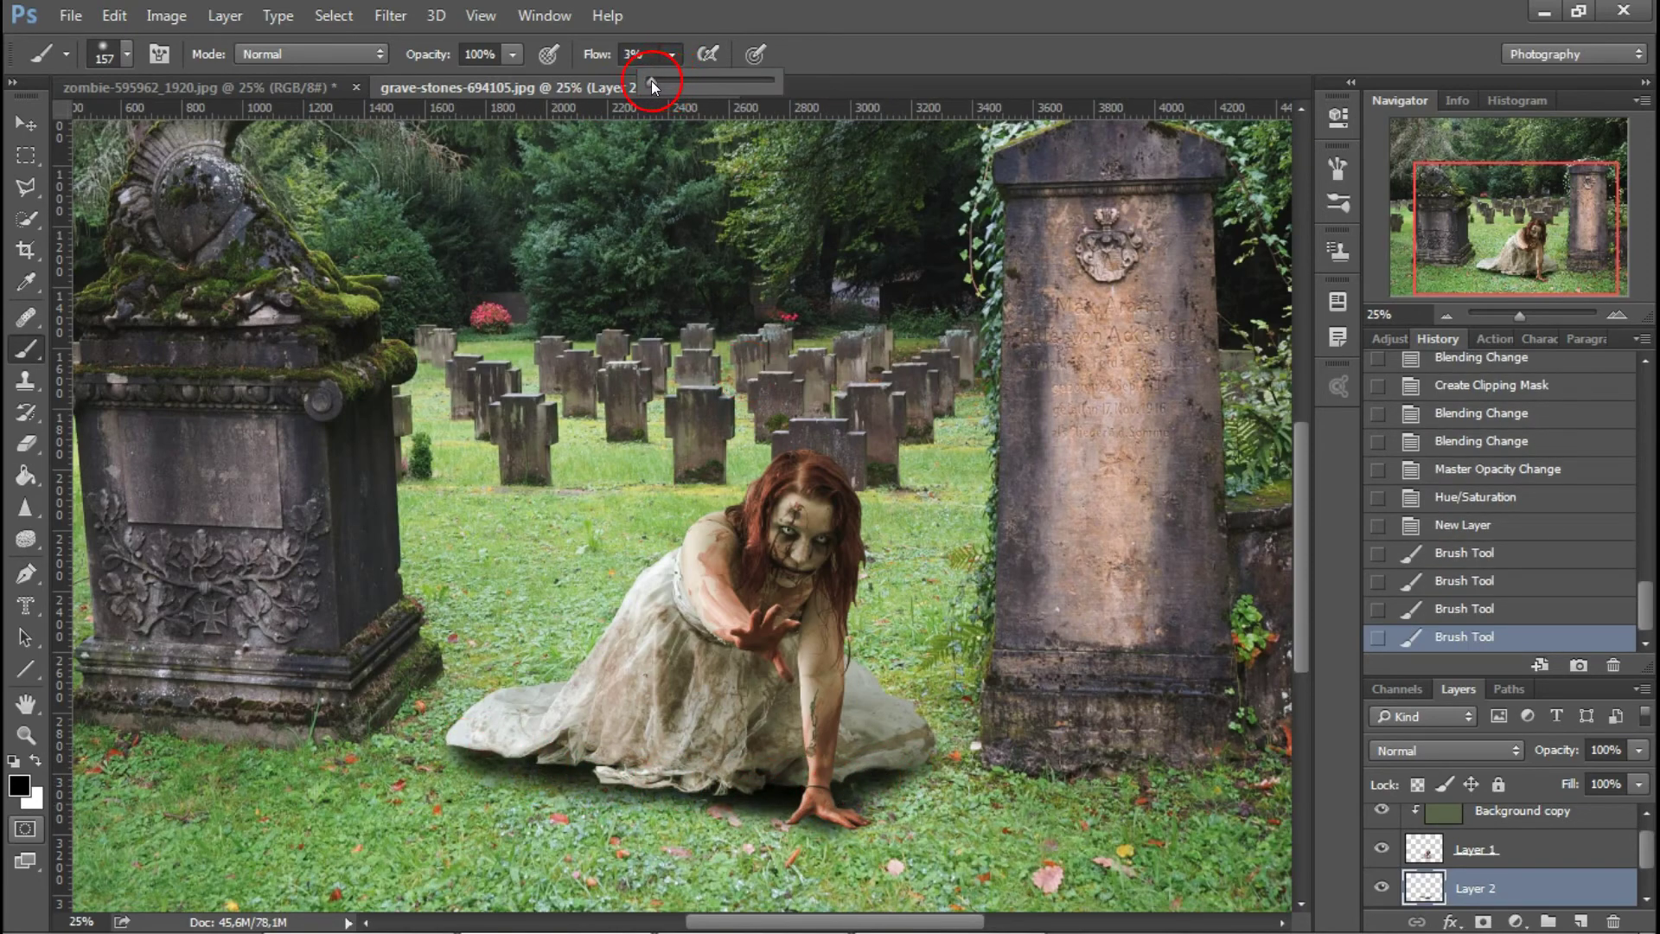
click(924, 783)
mouse_move(873, 817)
mouse_down()
mouse_move(935, 788)
mouse_move(821, 826)
mouse_move(596, 808)
mouse_up()
mouse_move(754, 818)
mouse_down()
mouse_move(518, 779)
mouse_move(660, 822)
mouse_move(444, 772)
mouse_up()
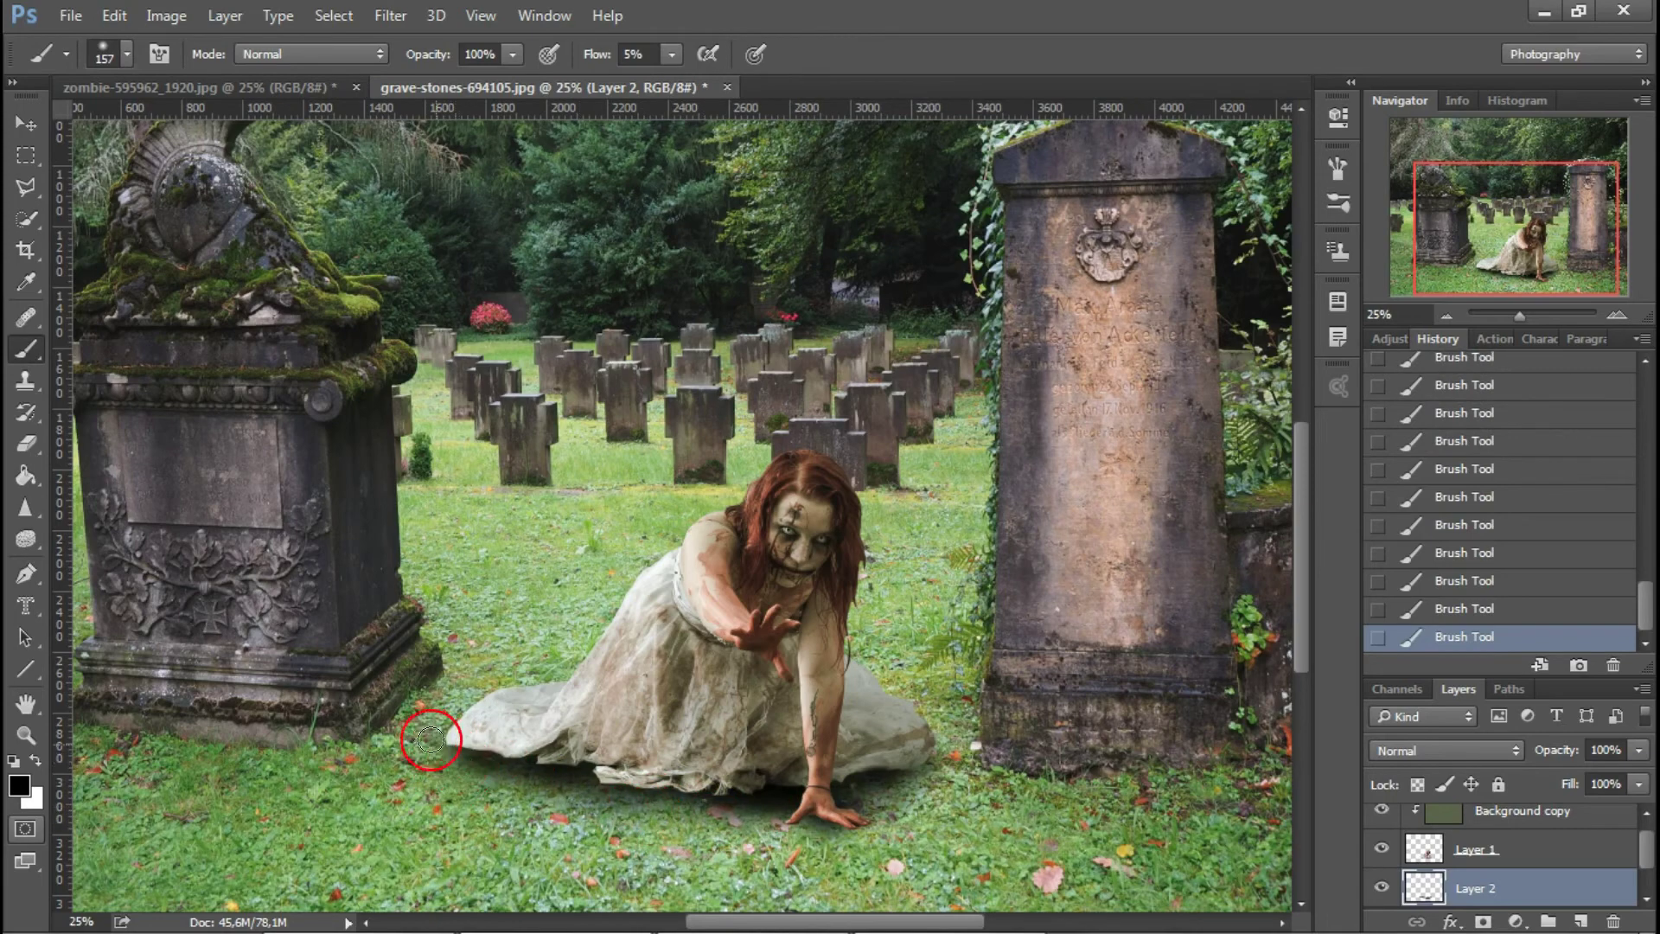
drag(437, 770, 715, 799)
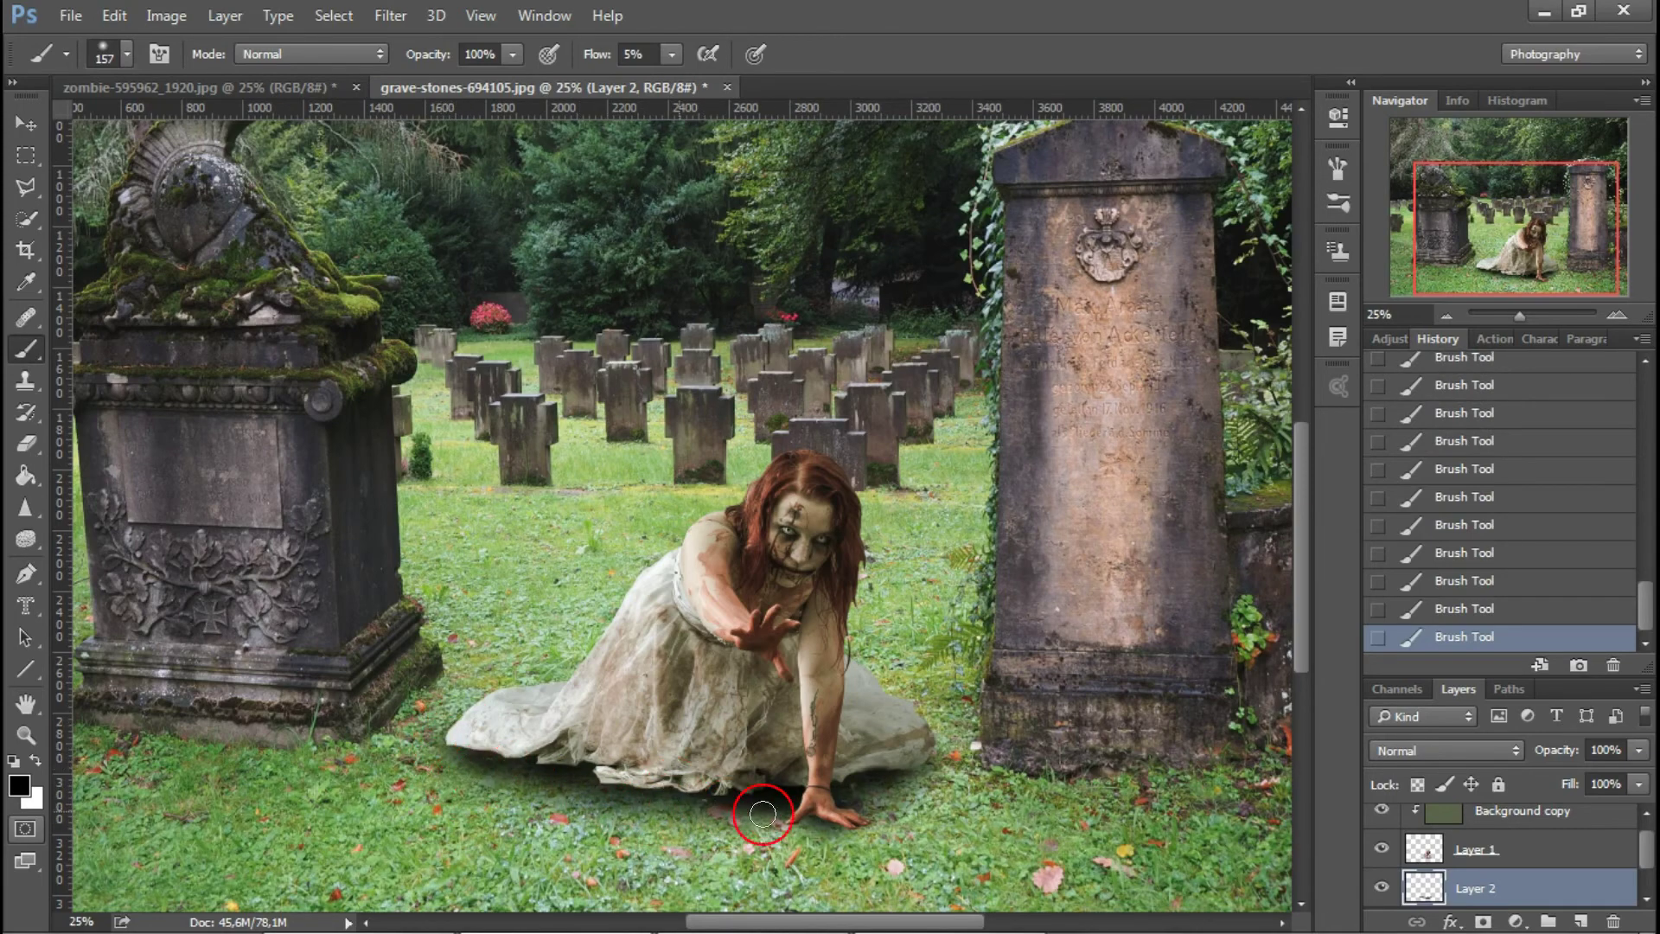
- Set the shadow layer's opacity to 87%
click(1640, 753)
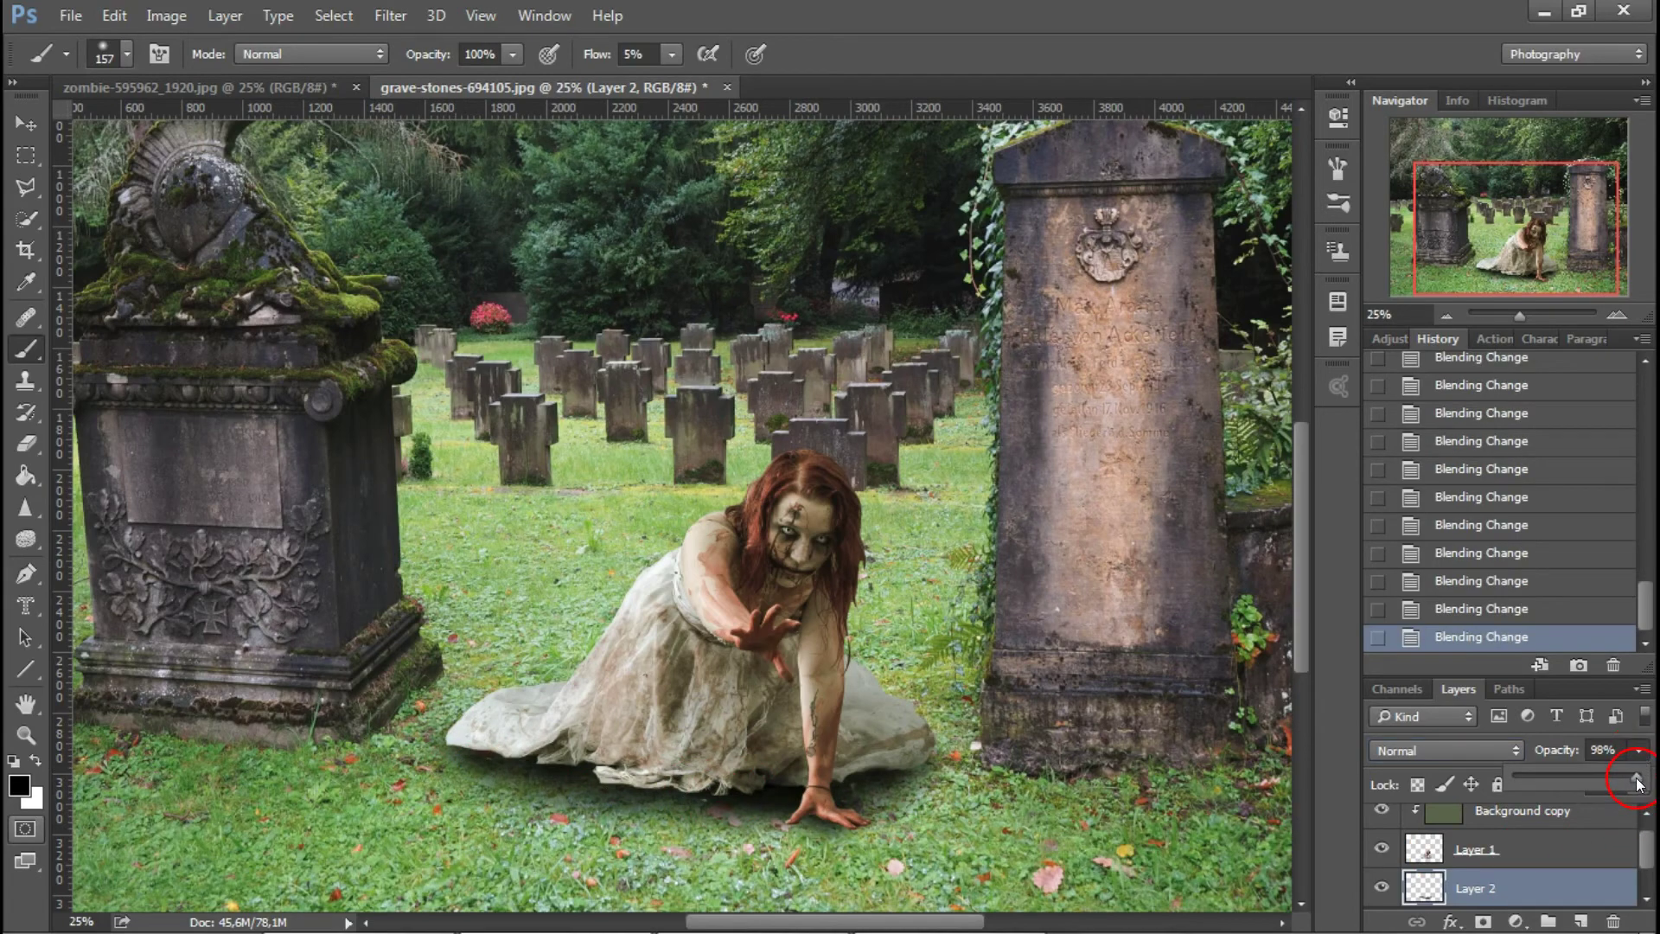
drag(1631, 783, 1628, 783)
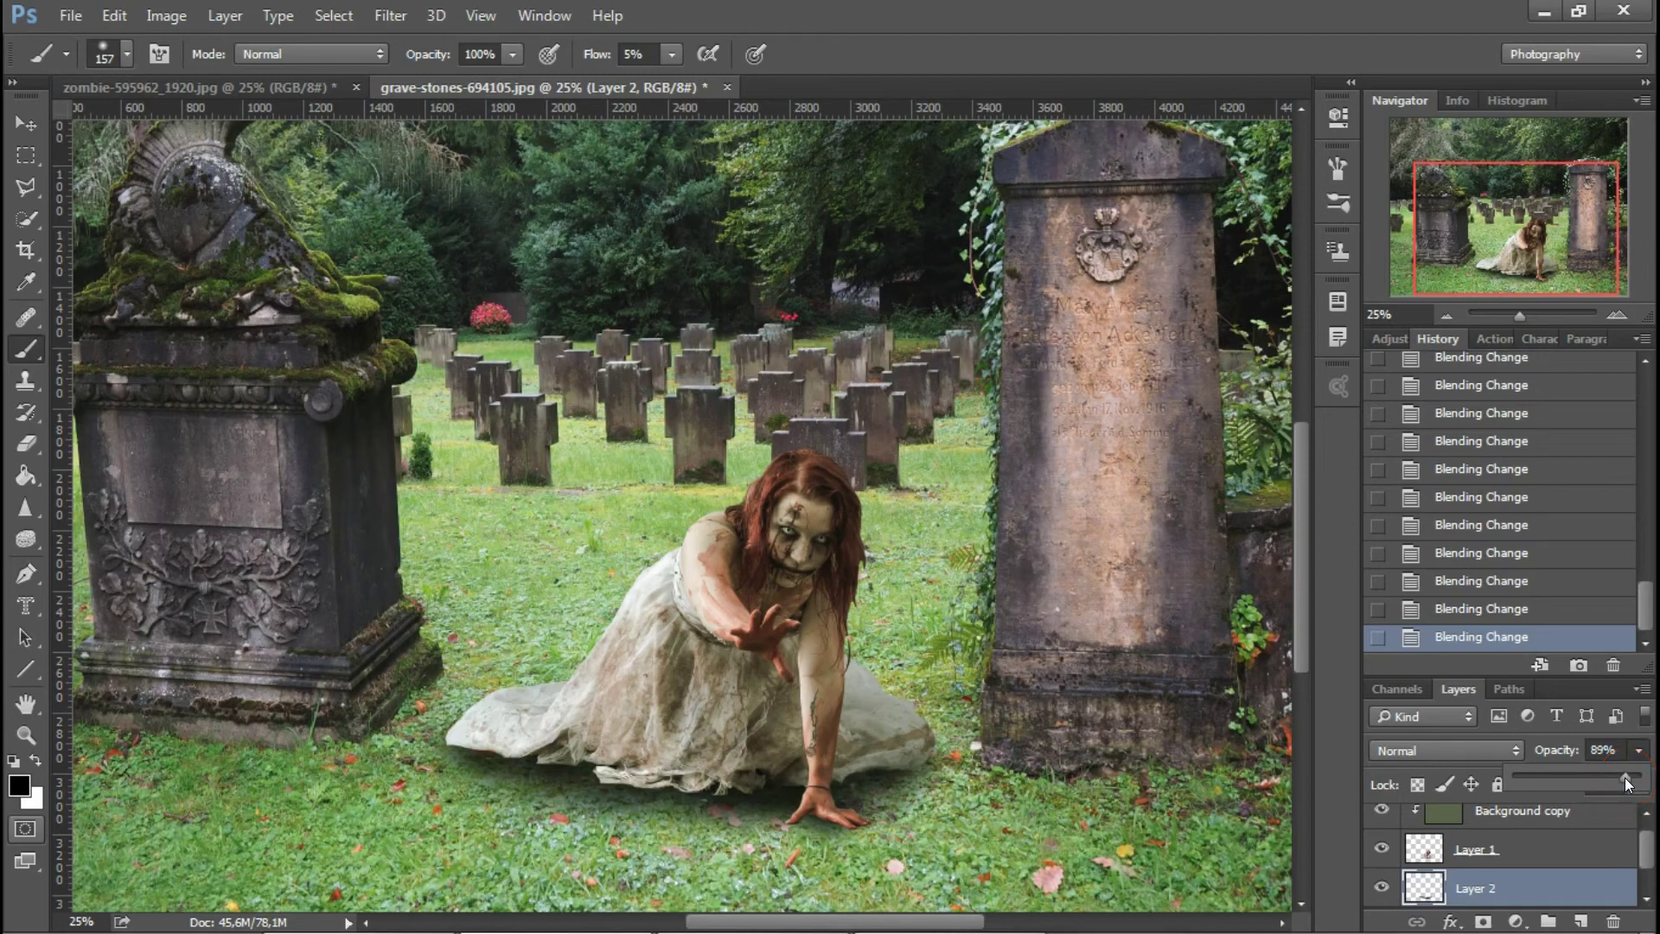
drag(1629, 783, 1626, 783)
click(1446, 315)
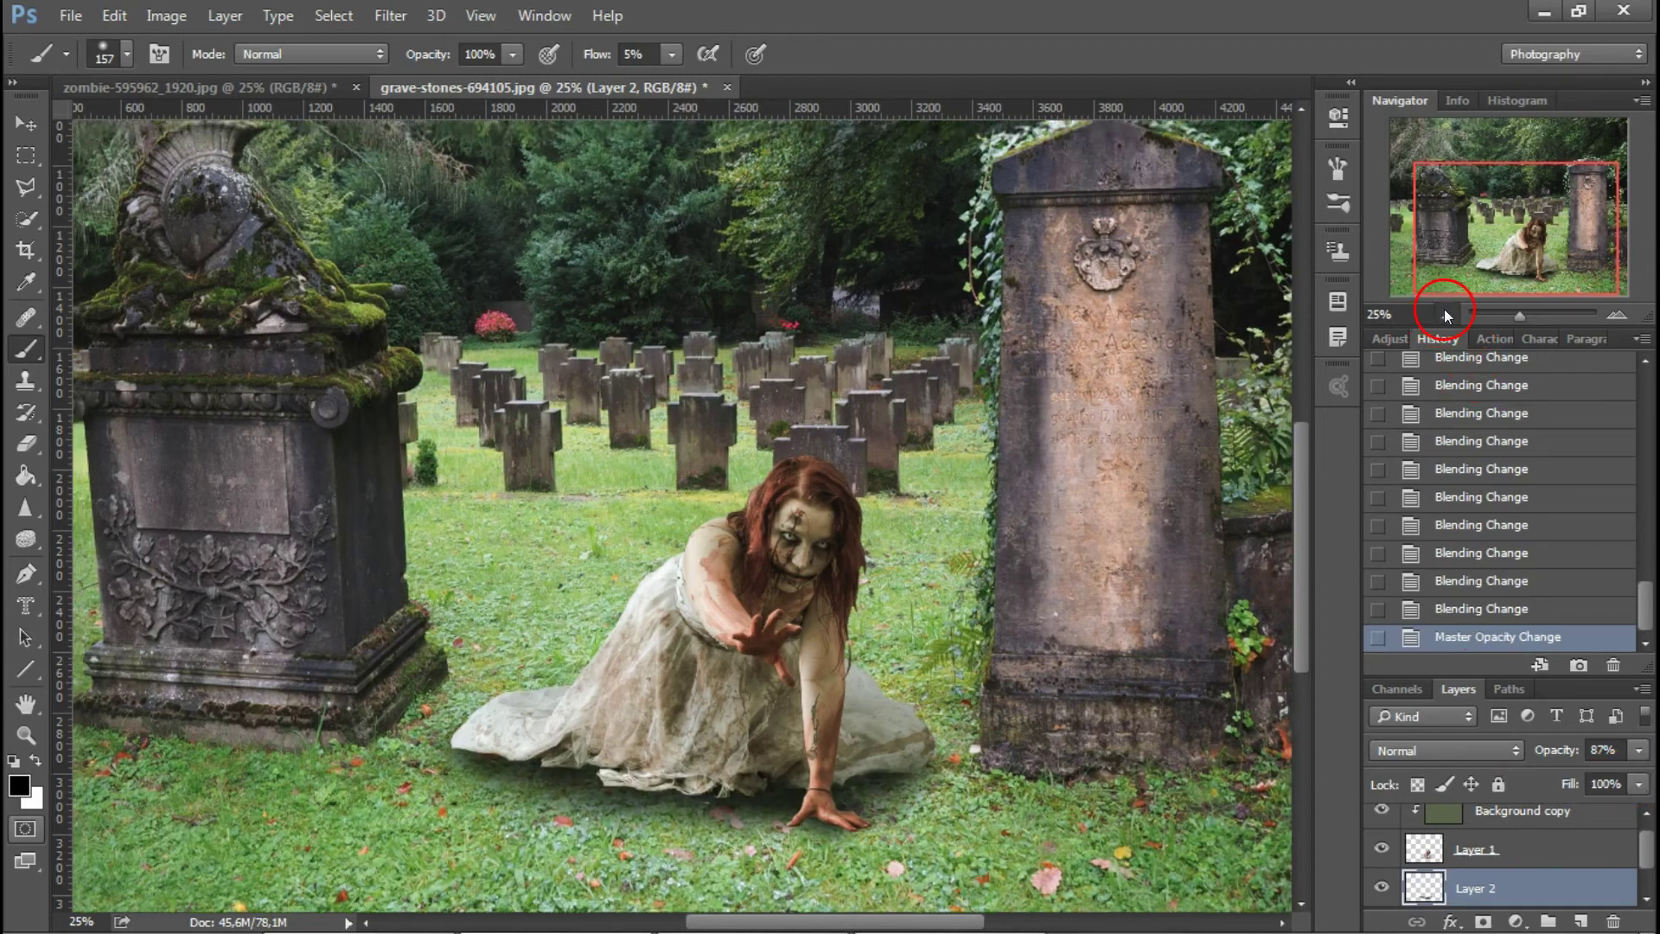
- Flatten the zombie, shadow and graveyard layers into a single Background layer
key(v)
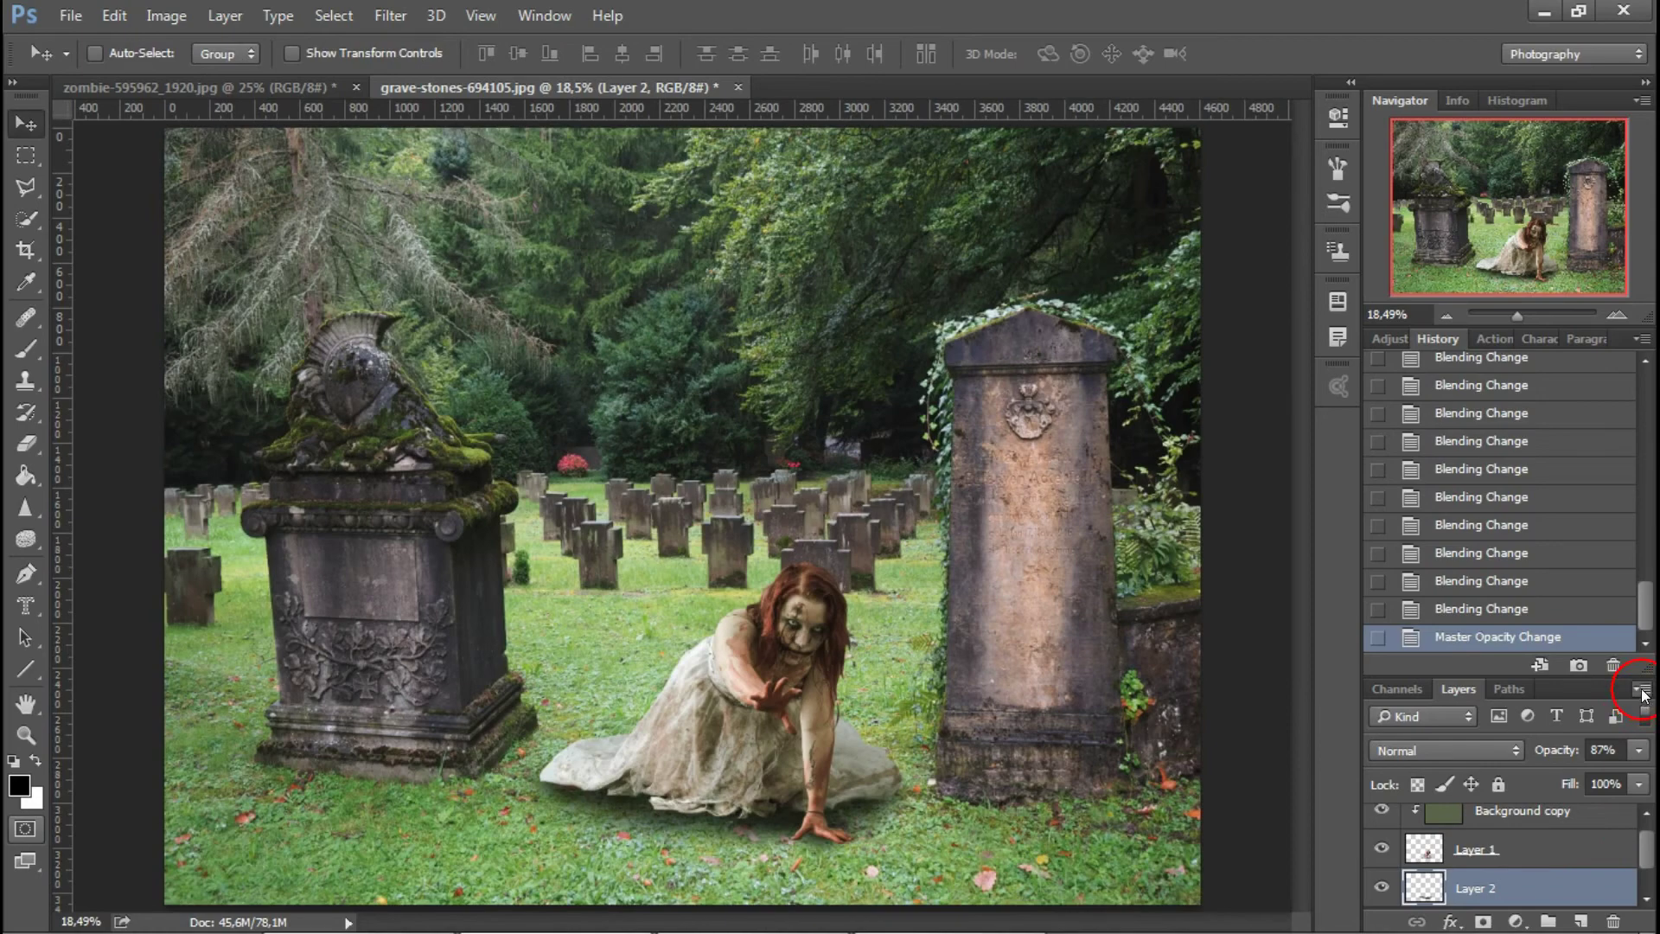
click(221, 18)
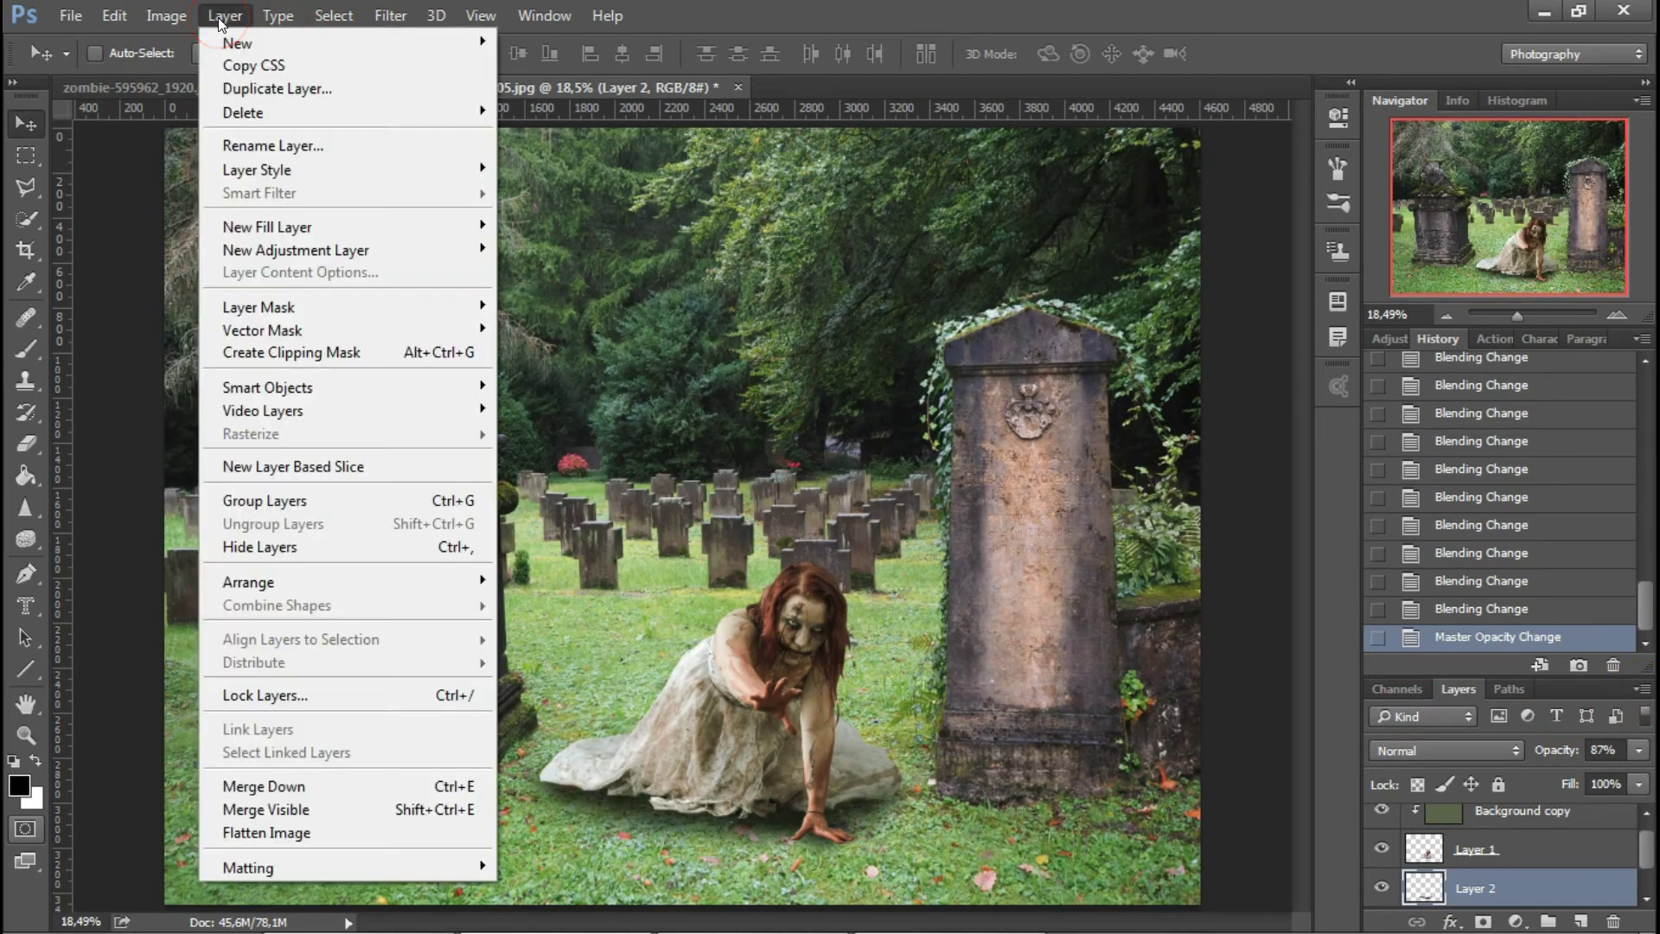
click(300, 834)
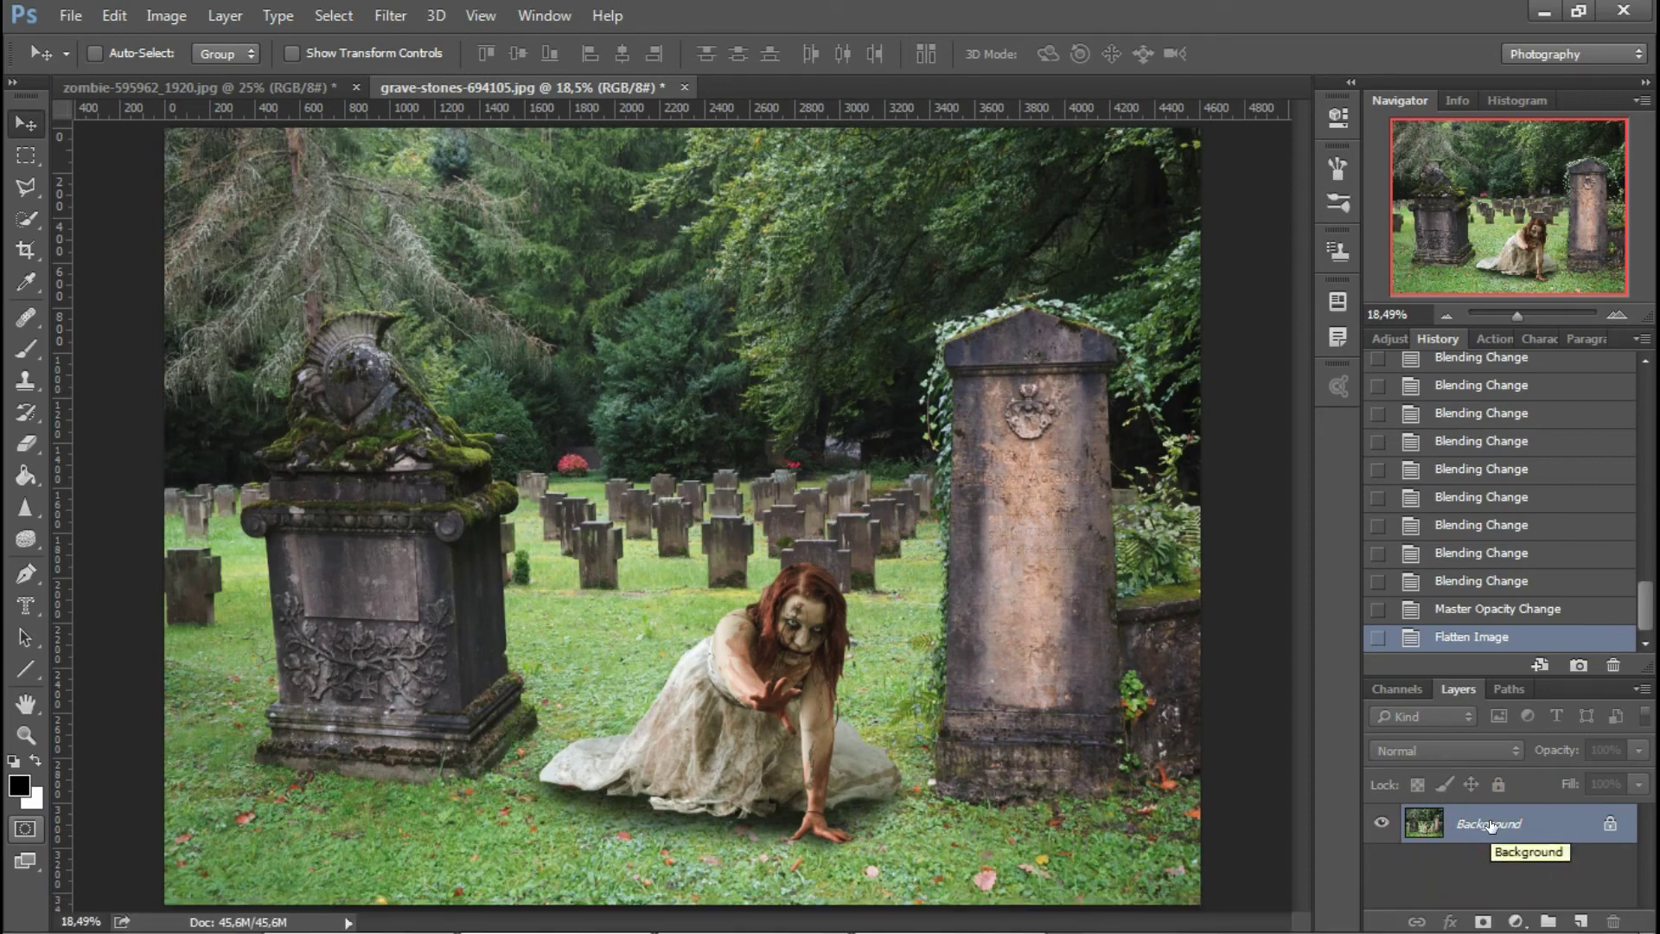
click(389, 15)
click(407, 307)
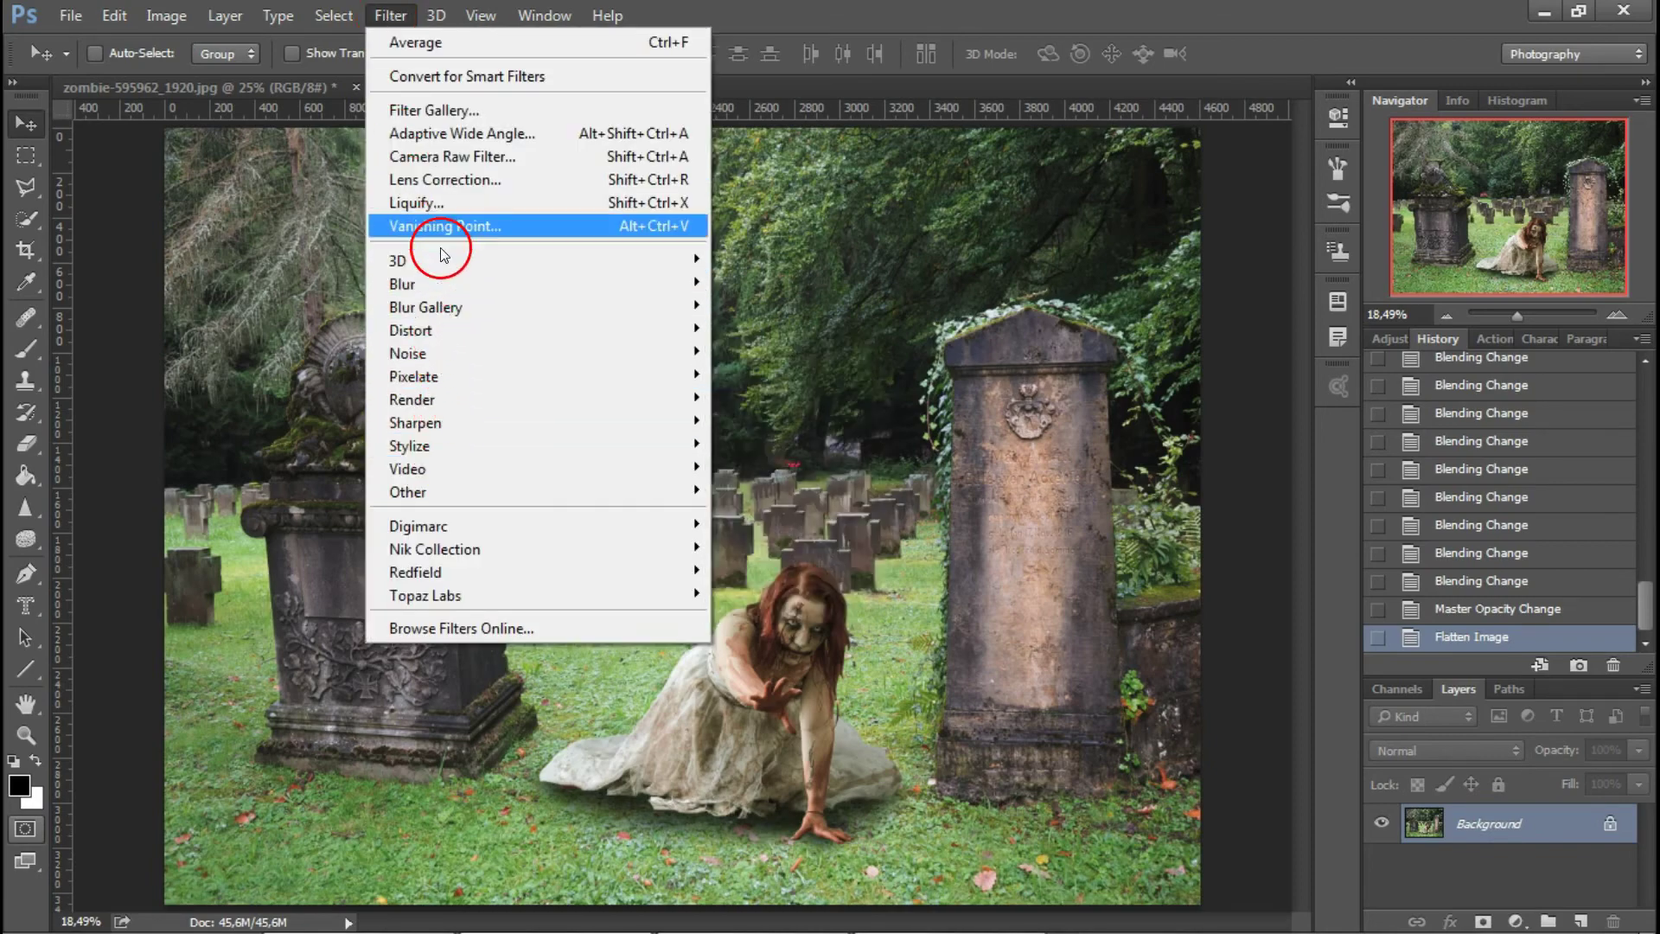
- Add a Camera Raw post-crop vignette with amount -74, feather 79 and a lowered midpoint
click(460, 156)
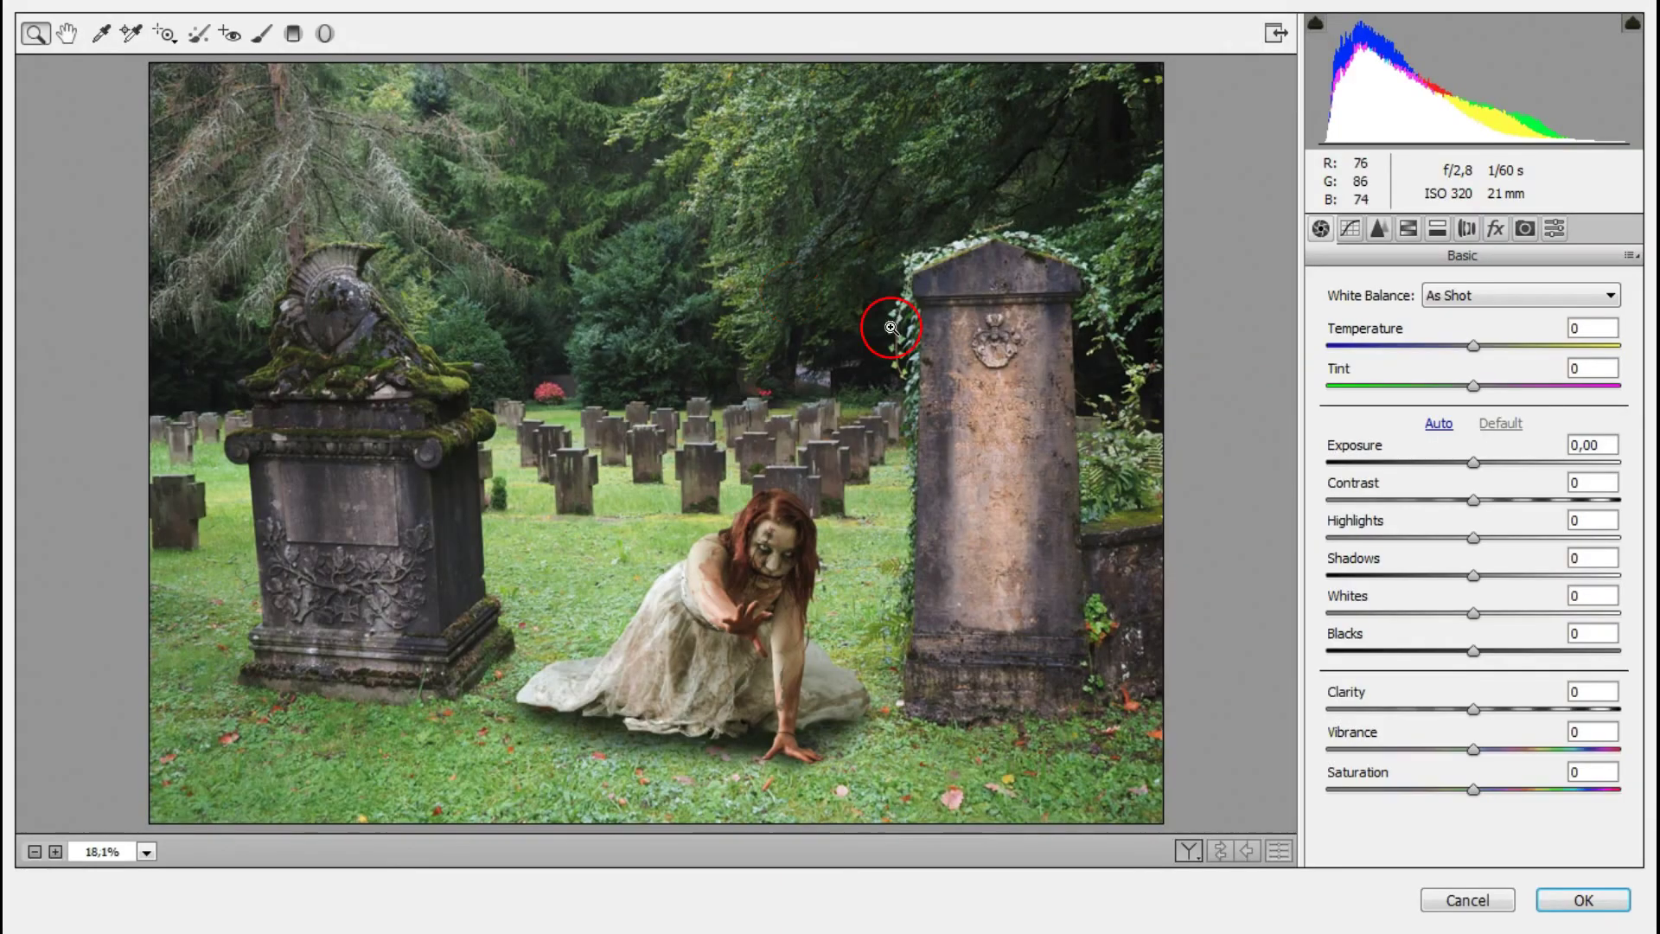
click(1496, 230)
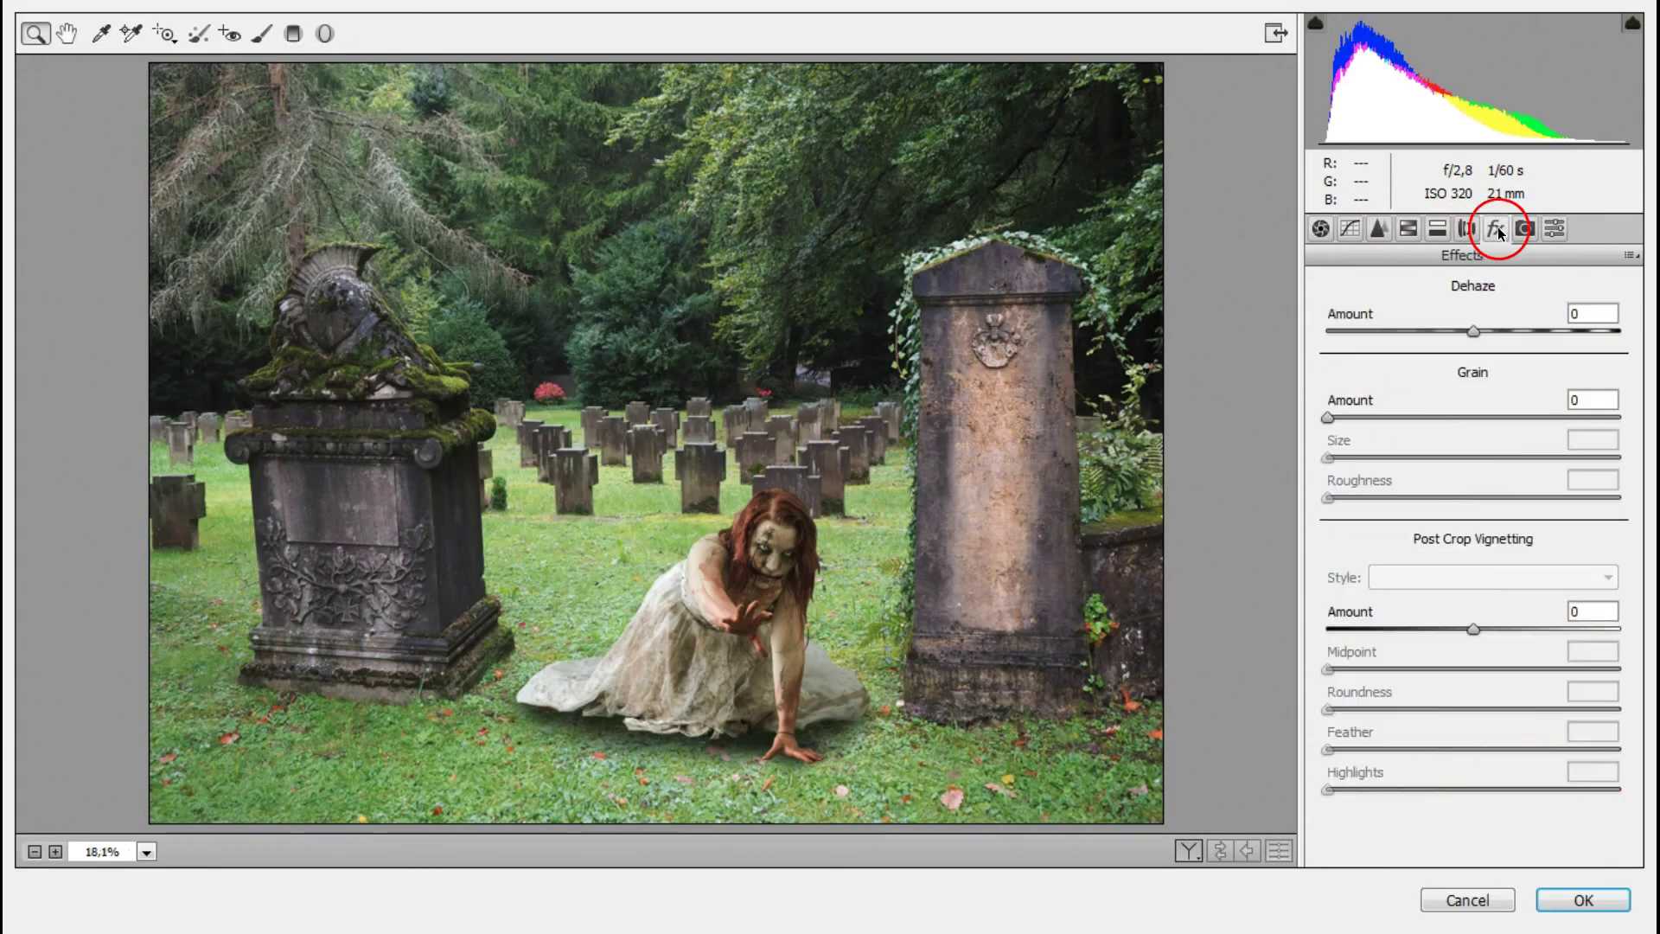
drag(1473, 630, 1367, 637)
mouse_move(1474, 751)
mouse_down()
mouse_move(1360, 753)
mouse_move(1559, 750)
mouse_up()
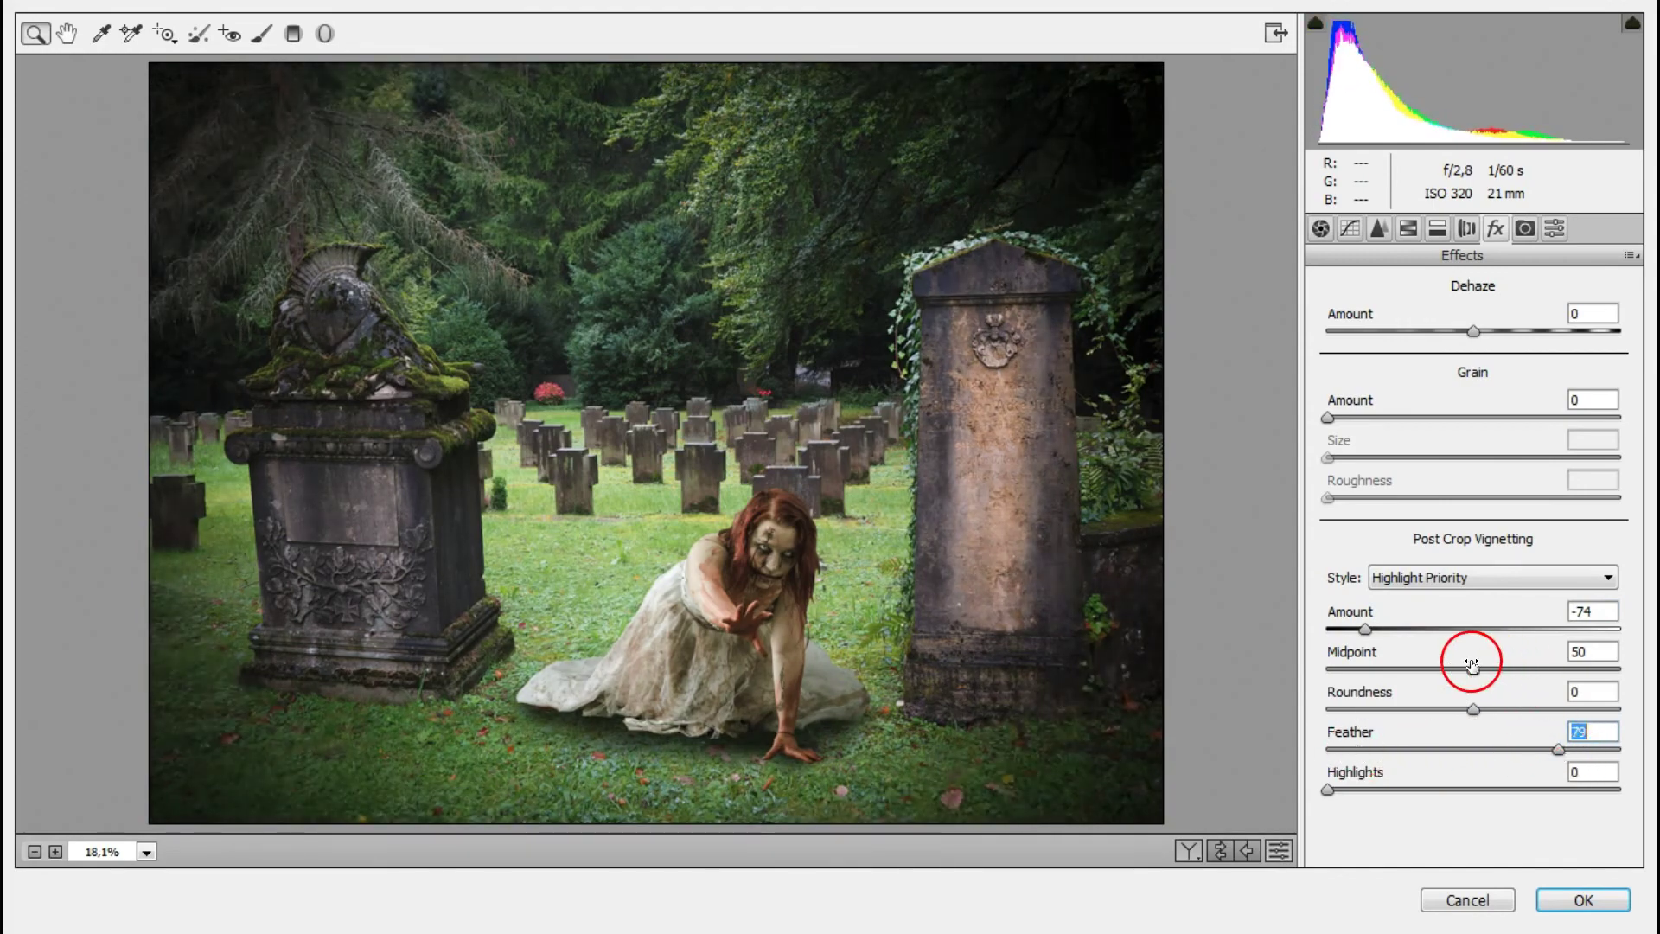
drag(1475, 669, 1348, 672)
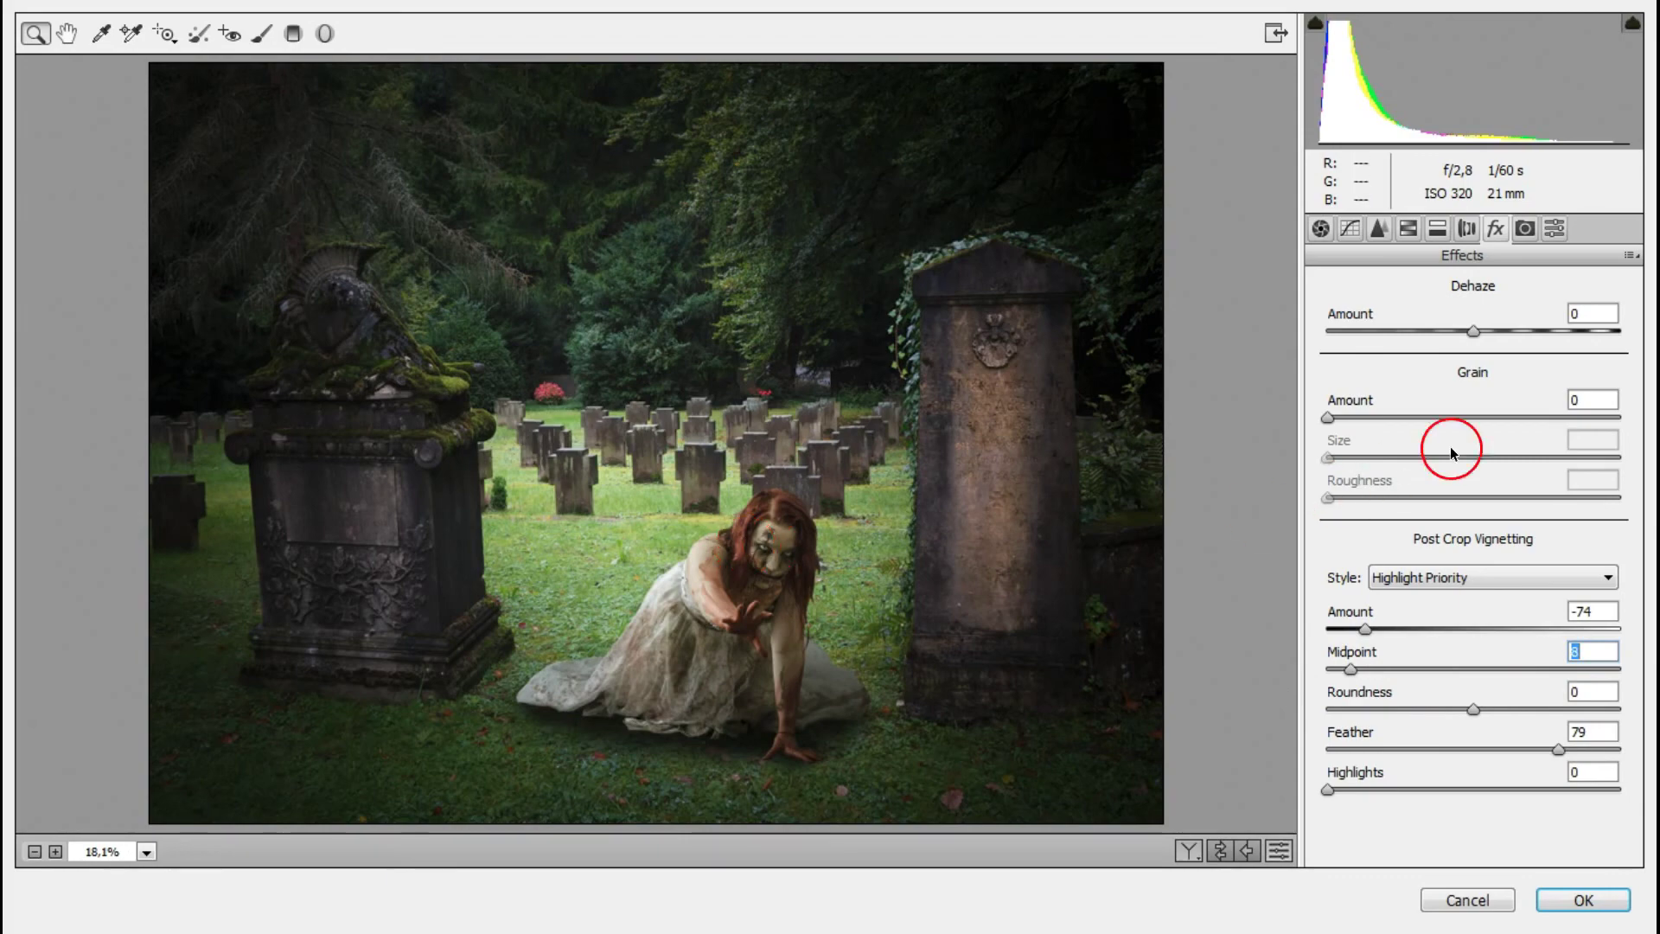
click(1550, 900)
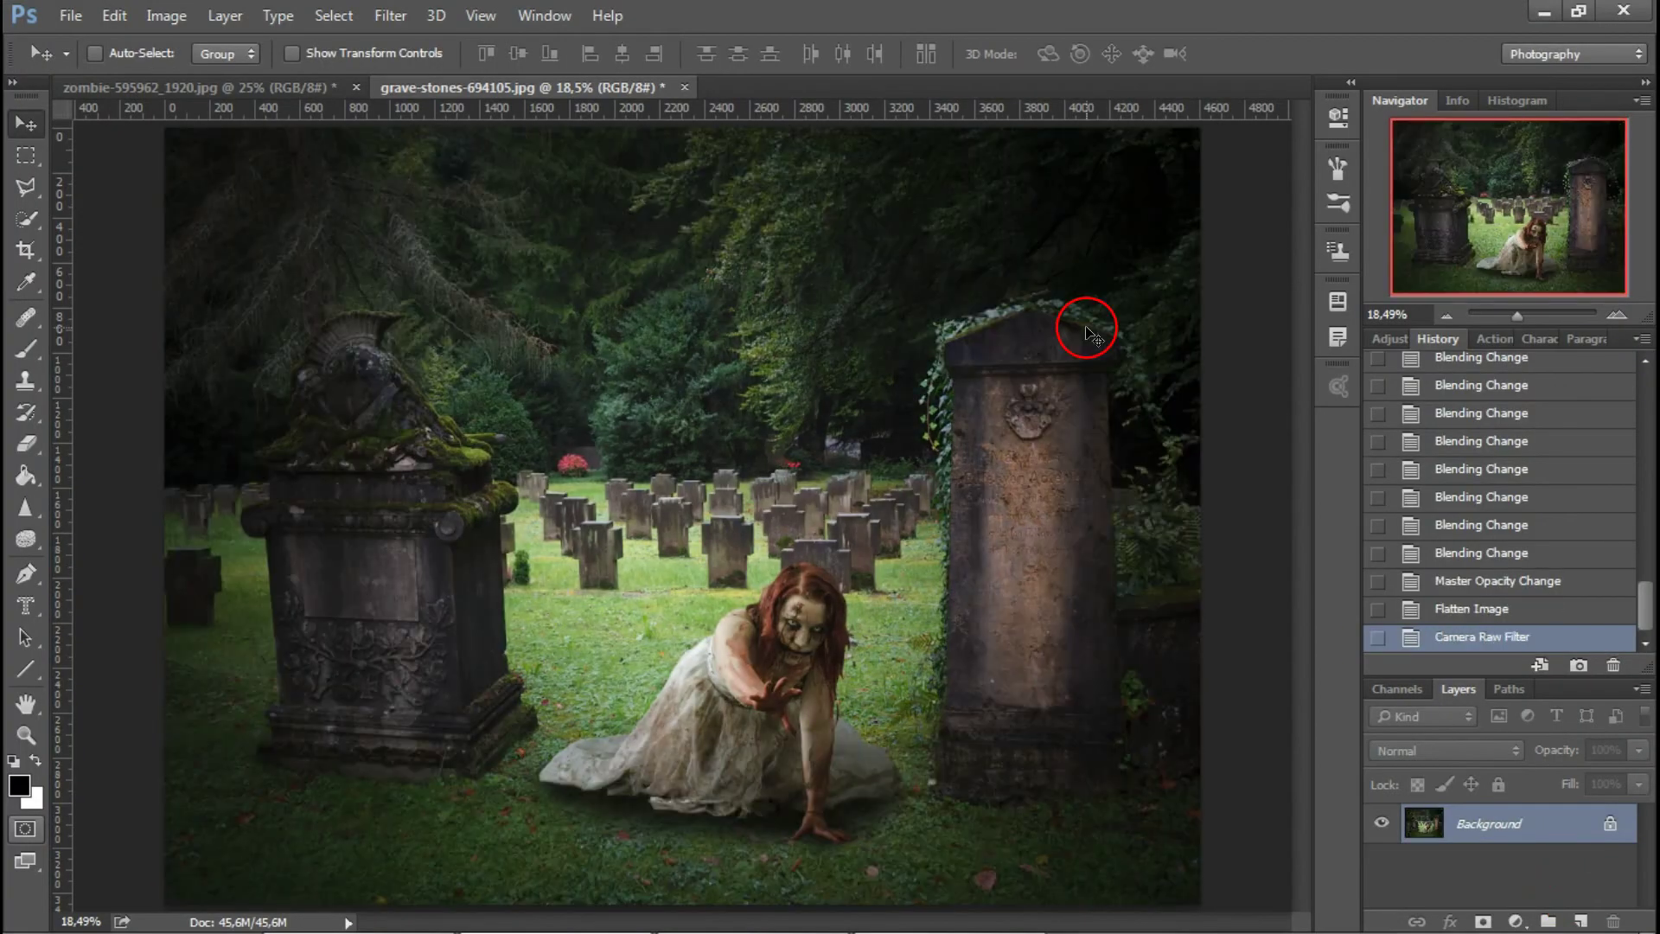